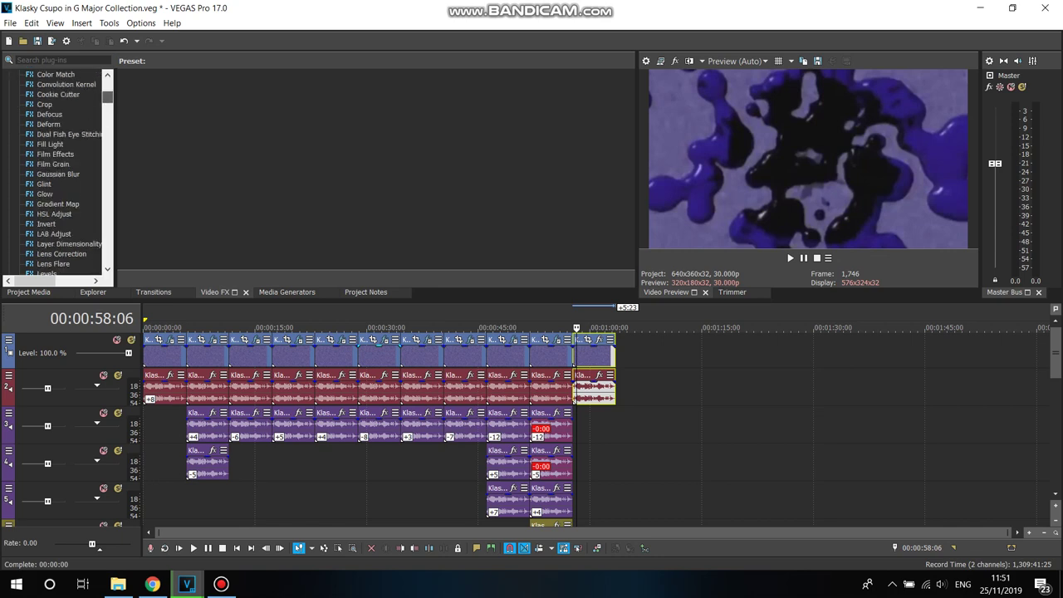
- Add a Gradient Map effect to the last video clip and make its colour stops opaque, black at the start and white at the end
scroll(58, 170, down, 2)
click(57, 144)
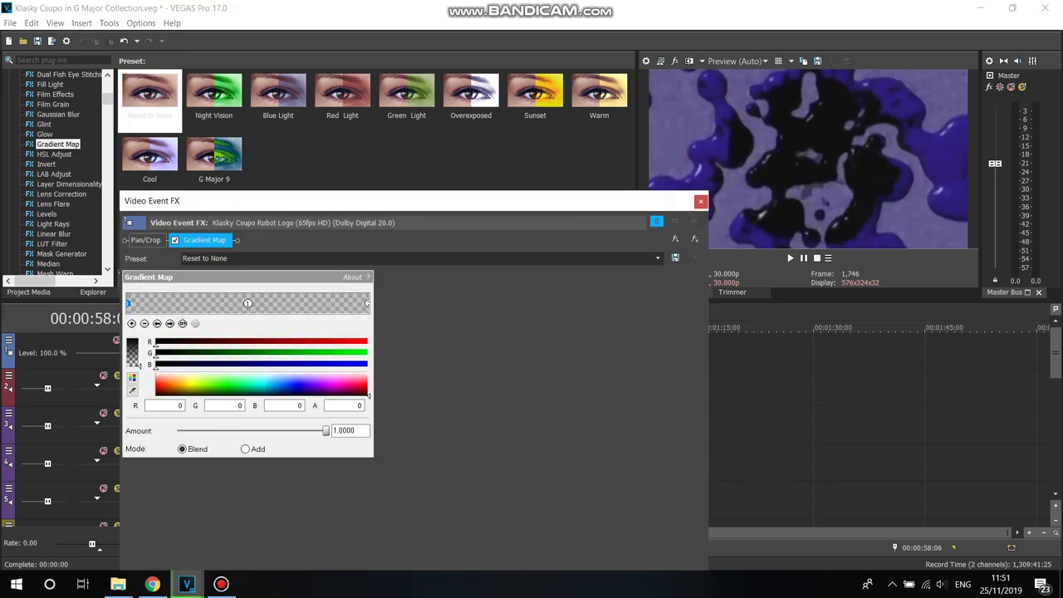
click(132, 357)
click(368, 303)
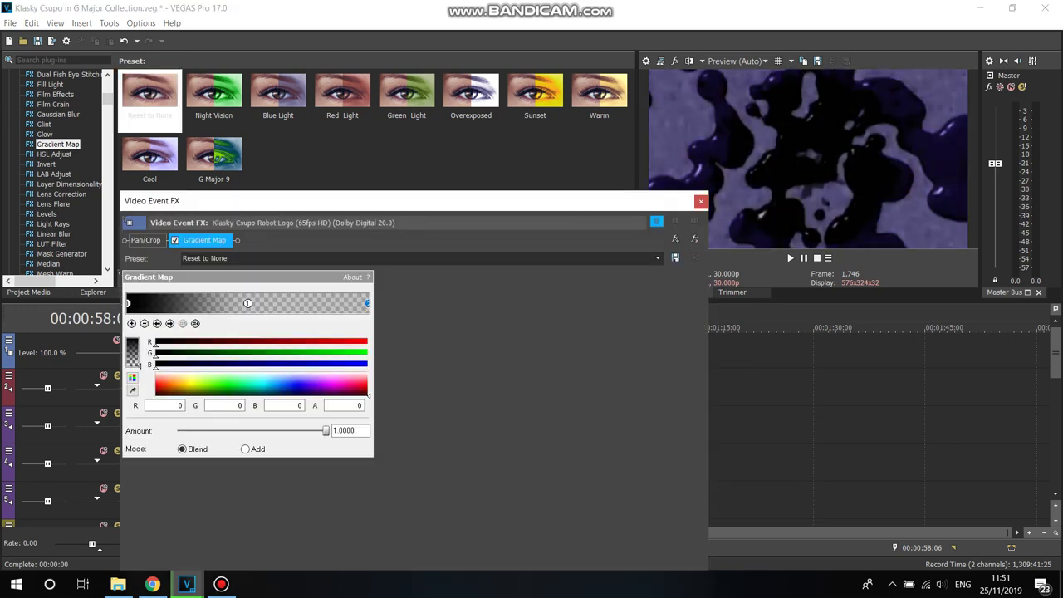
mouse_move(368, 396)
mouse_down()
mouse_move(367, 370)
mouse_move(368, 395)
mouse_up()
click(368, 395)
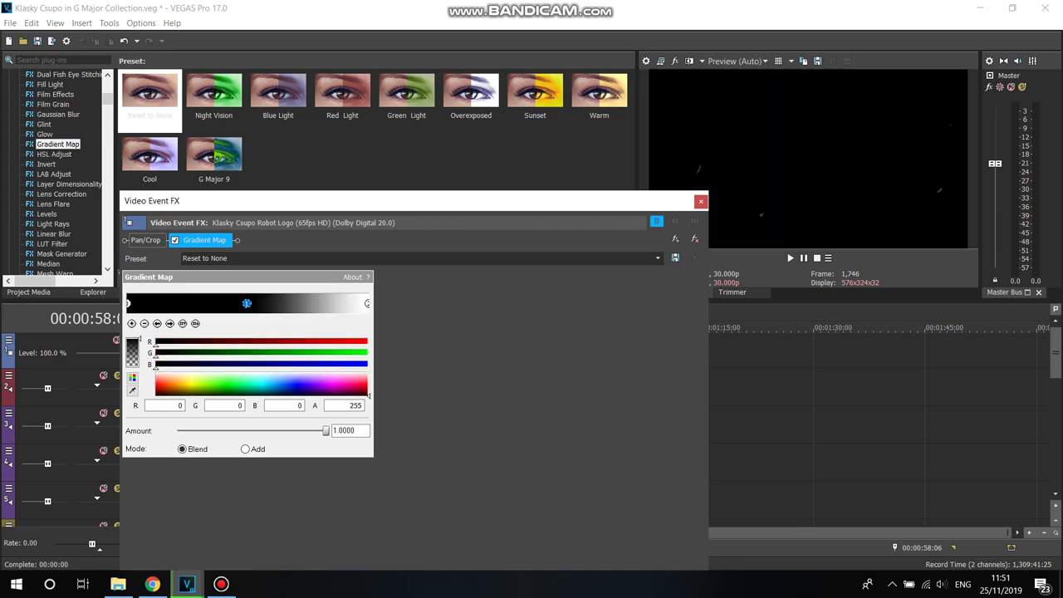
- Set the middle stop of the gradient to grey with R, G and B at 123
double_click(164, 405)
text(123)
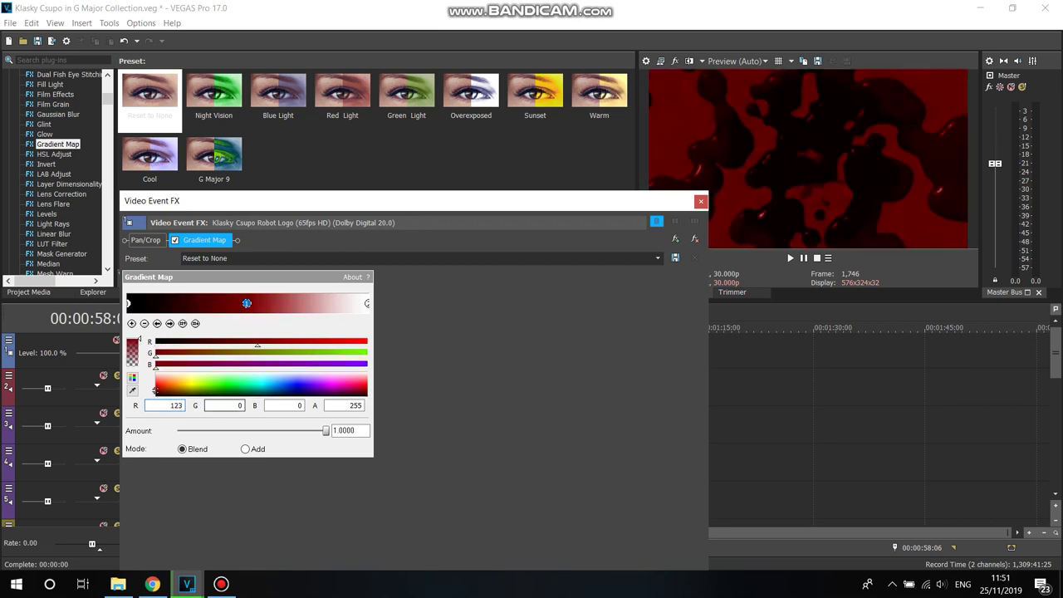
text(123)
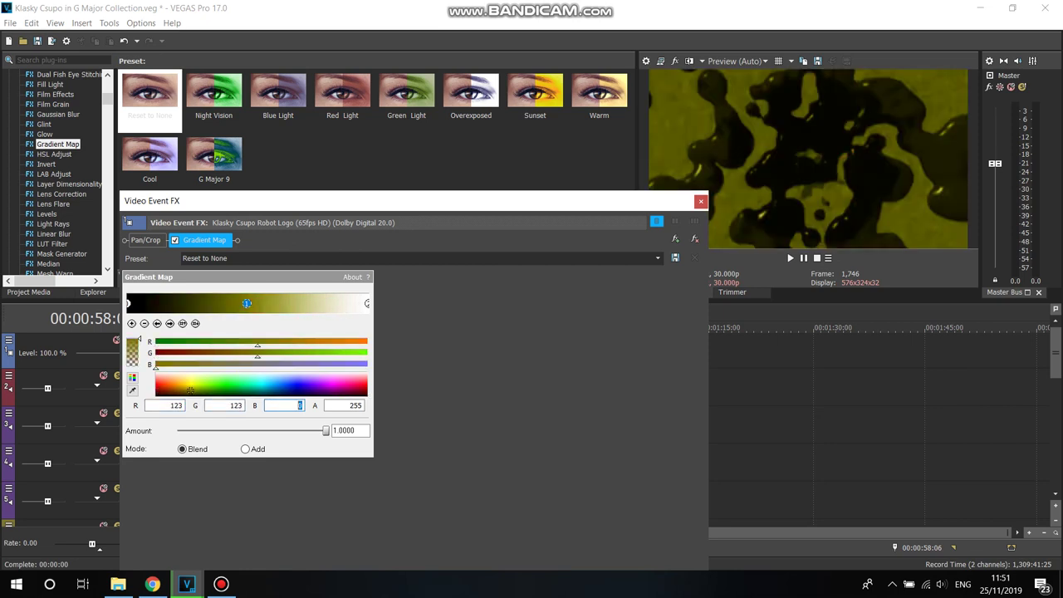
text(123)
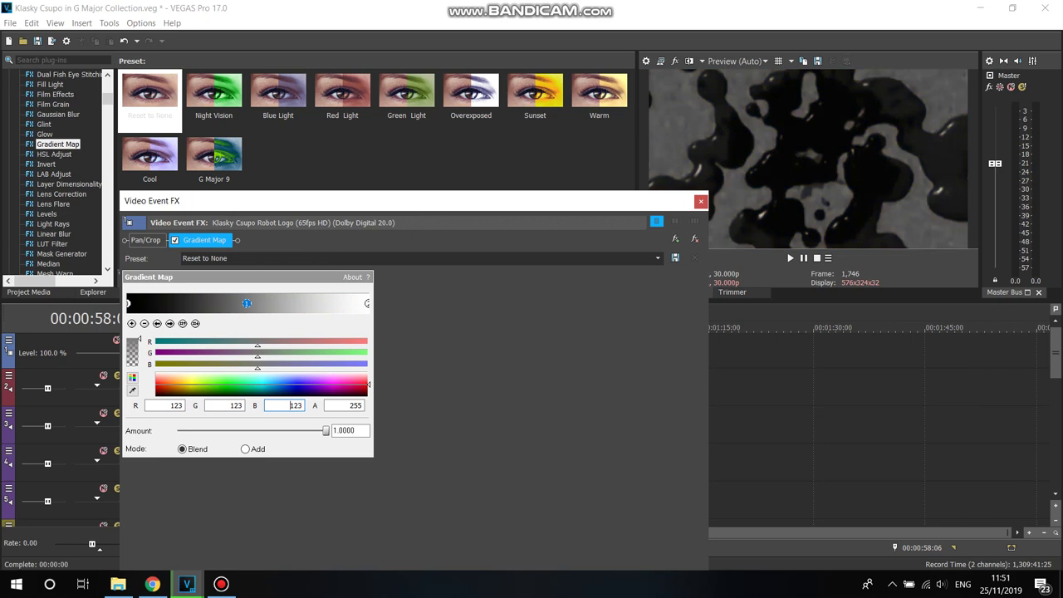
- Invert the gradient by making its start stop white, RGB 255, and its end stop opaque black, RGB 0
click(128, 303)
drag(369, 396, 368, 370)
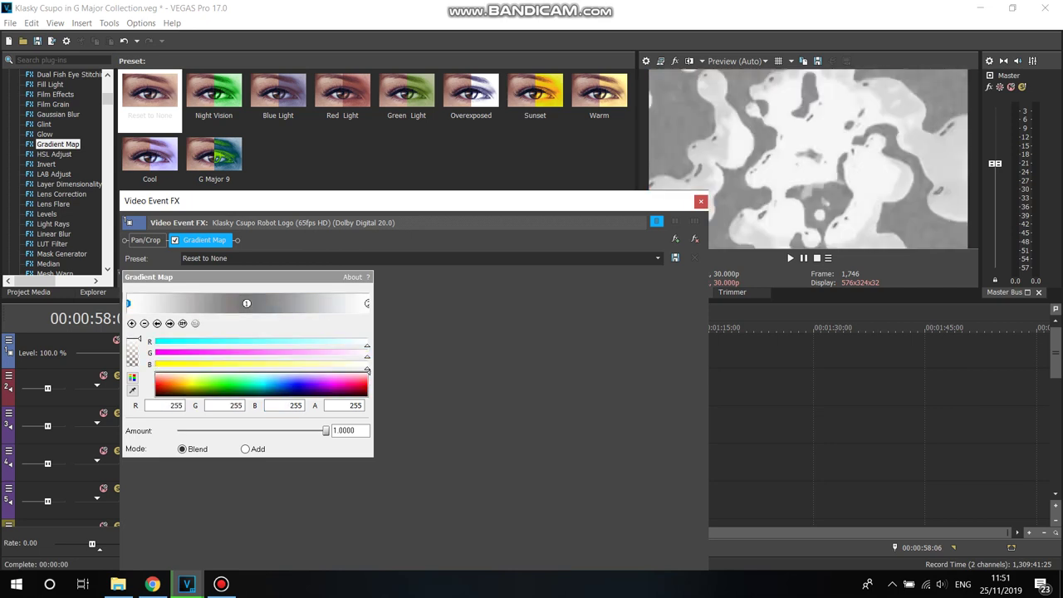
click(368, 303)
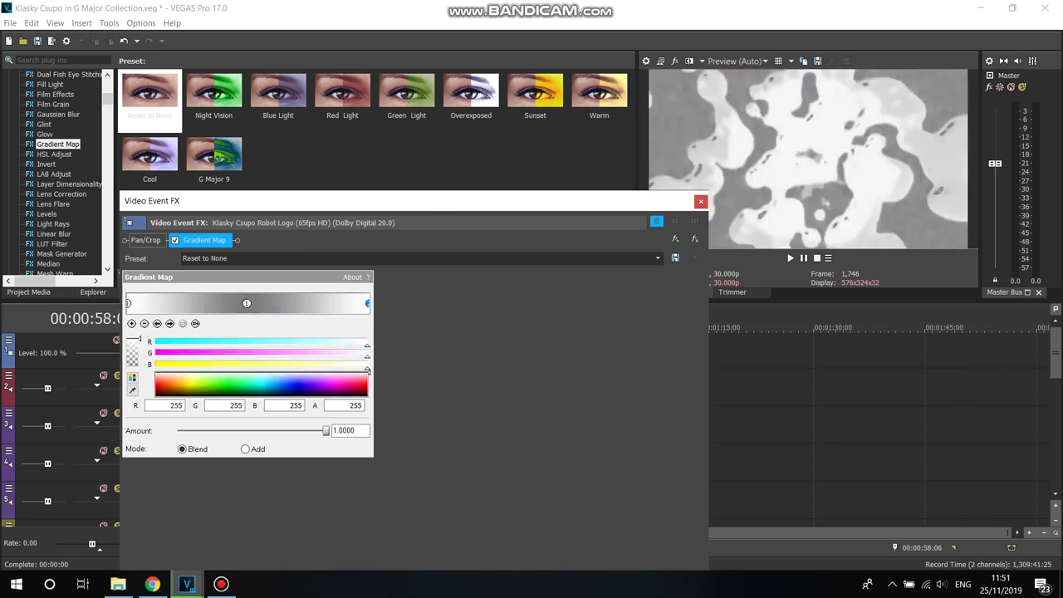
click(369, 396)
- Enter Grayscale Inverted as the Gradient Map preset name, close the effect settings and preview the frame at 00:00:59:19
click(204, 258)
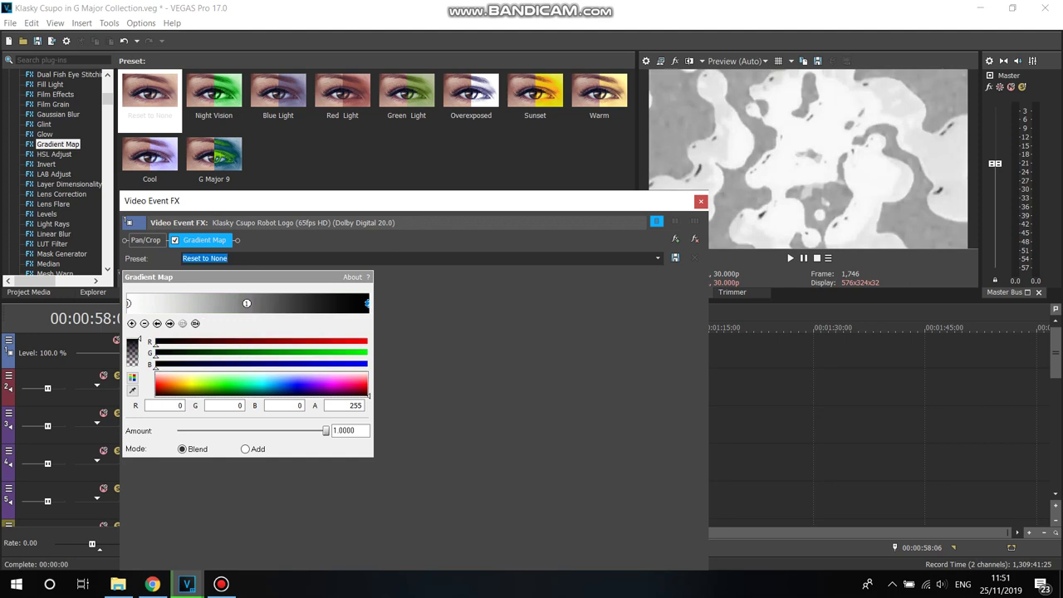
text(Grayscale Inverted)
key(Escape)
click(587, 328)
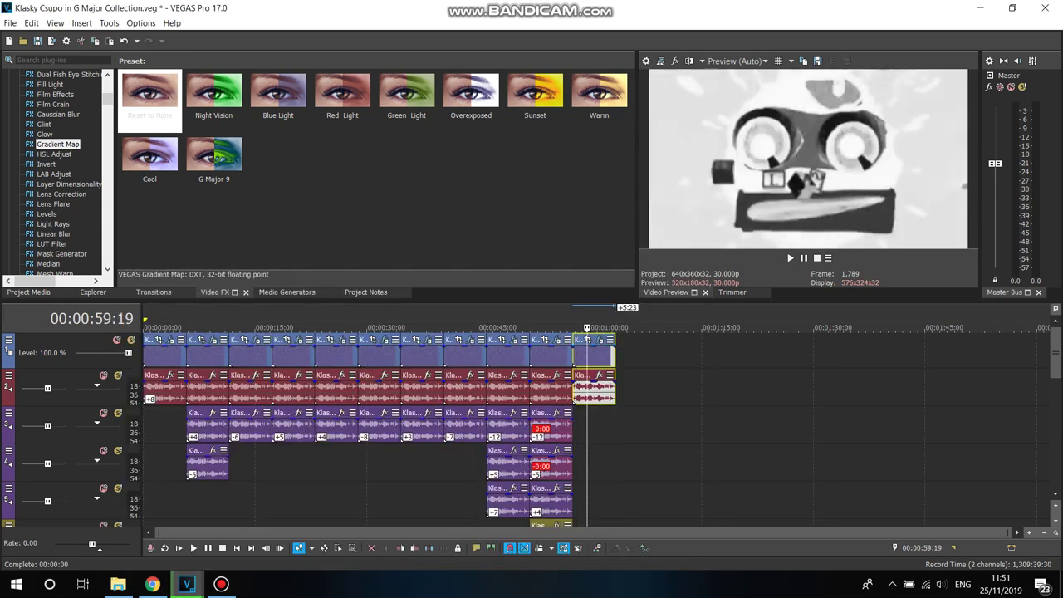
- Apply the Mirror effect with the Reflect Right preset to the last video clip and close its effect settings
scroll(108, 99, down, 7)
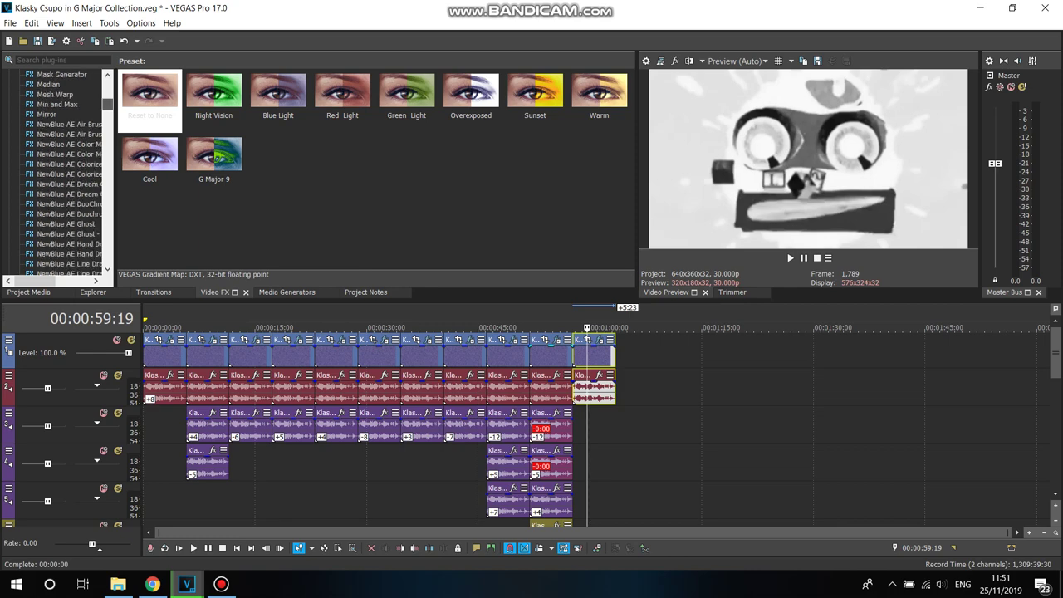
click(56, 84)
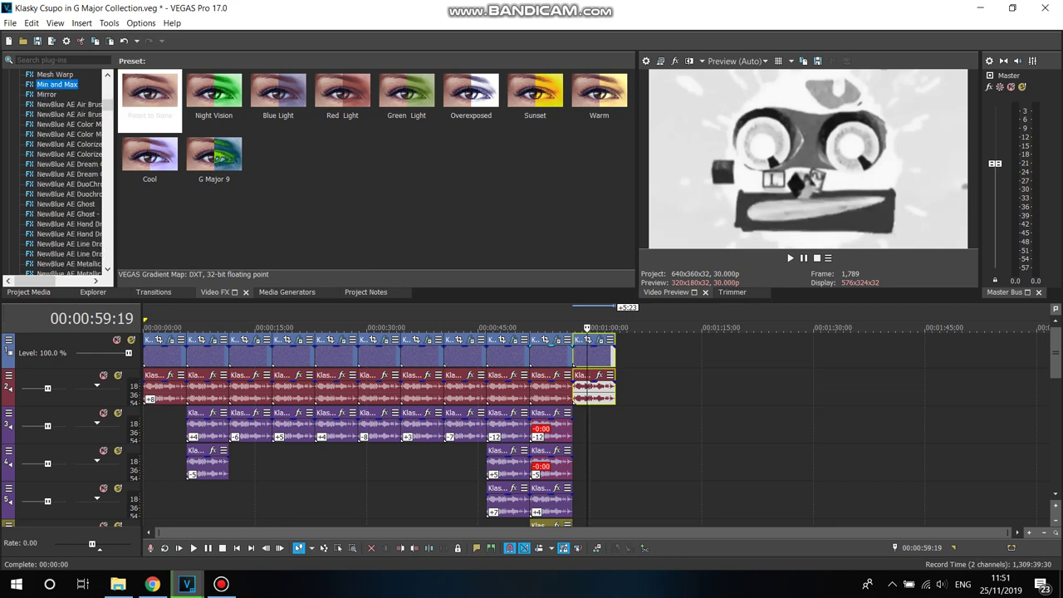
click(46, 94)
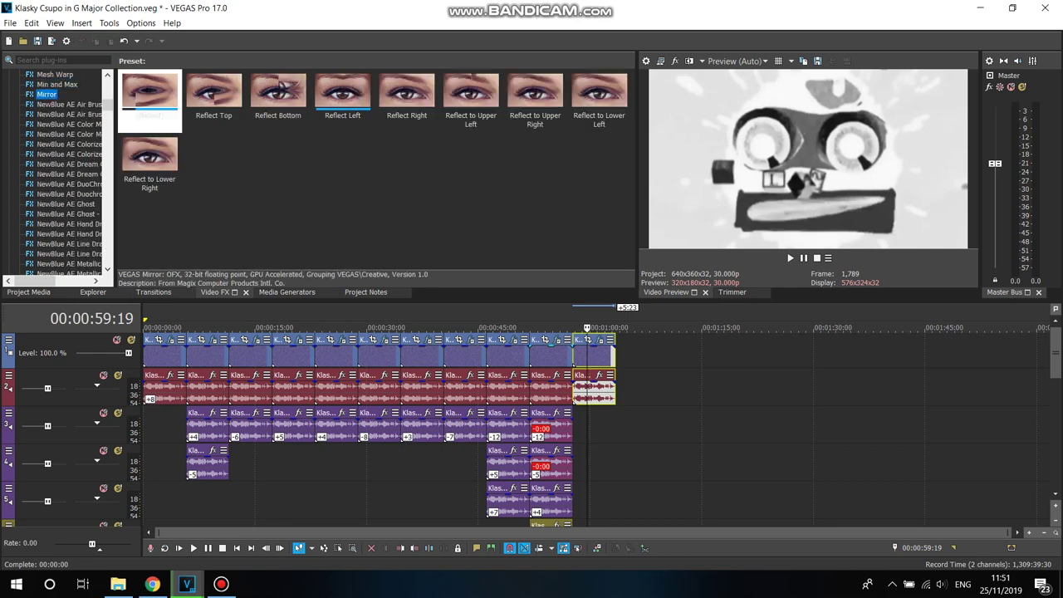
click(406, 93)
drag(406, 94, 594, 353)
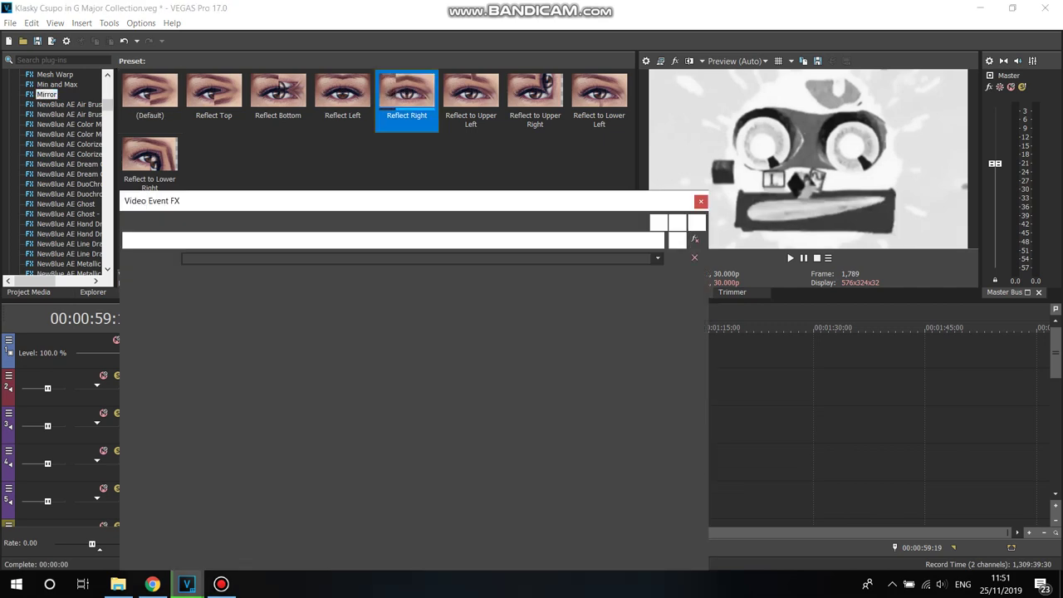
click(701, 202)
- Set the last audio clip to Classic stretching with A17. Drums, unpitched (minimum echo), and shift its pitch by 11 semitones
right_click(593, 353)
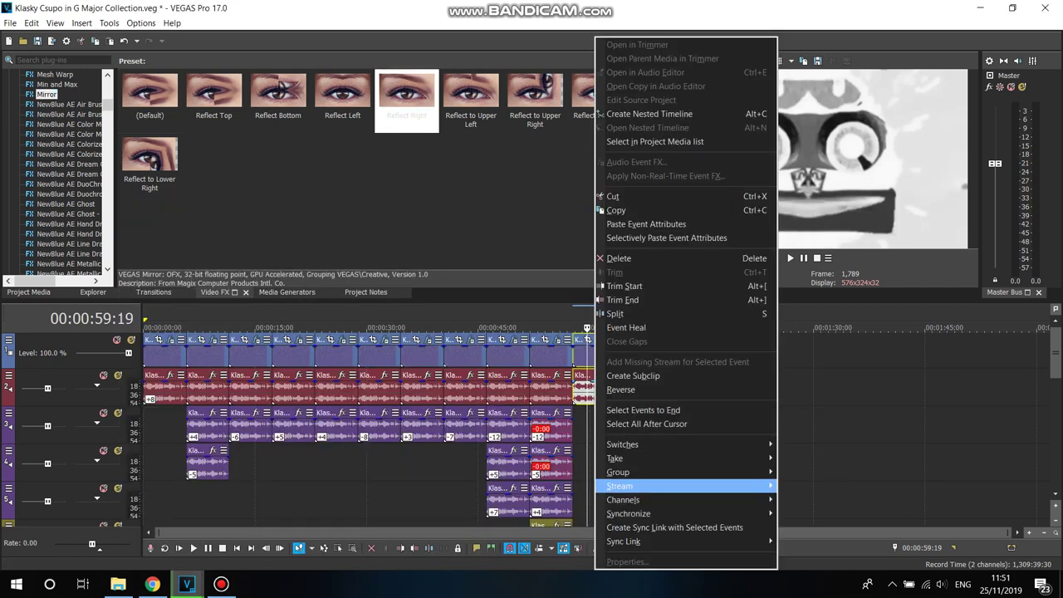
click(585, 386)
right_click(586, 387)
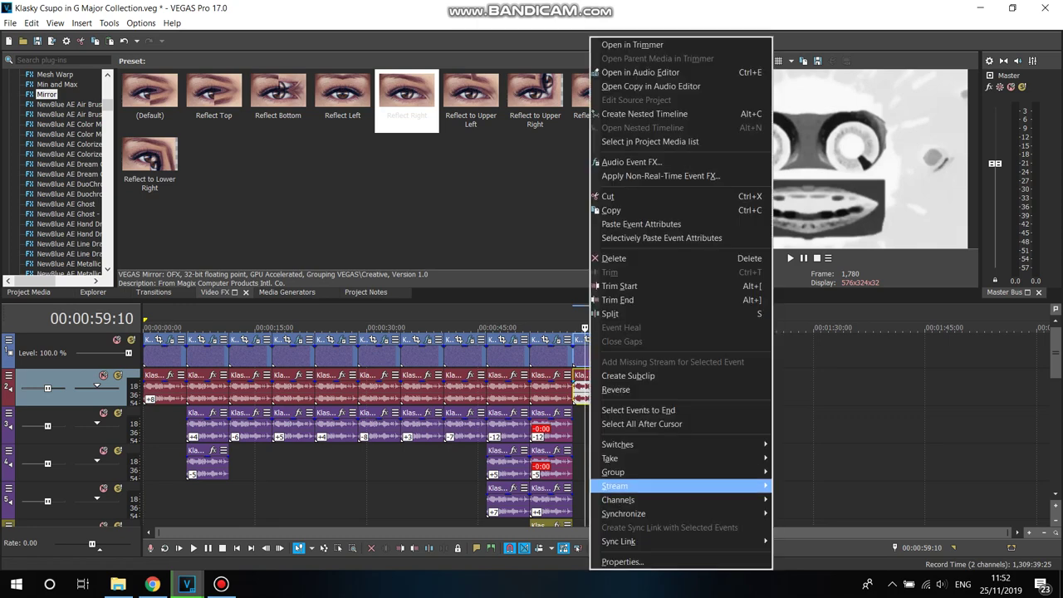
click(619, 561)
click(570, 238)
click(513, 268)
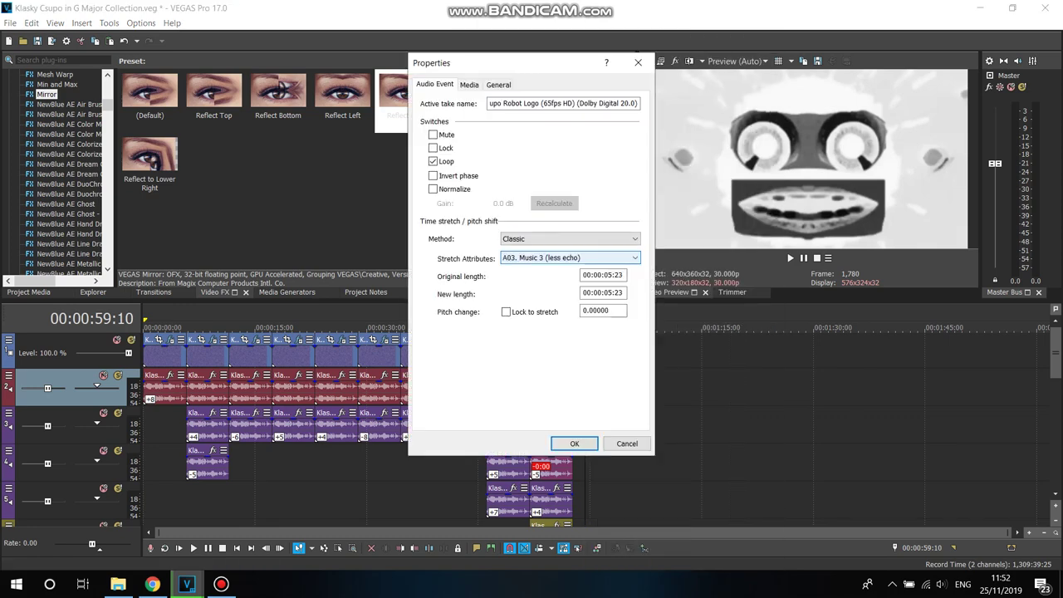
click(570, 257)
click(570, 411)
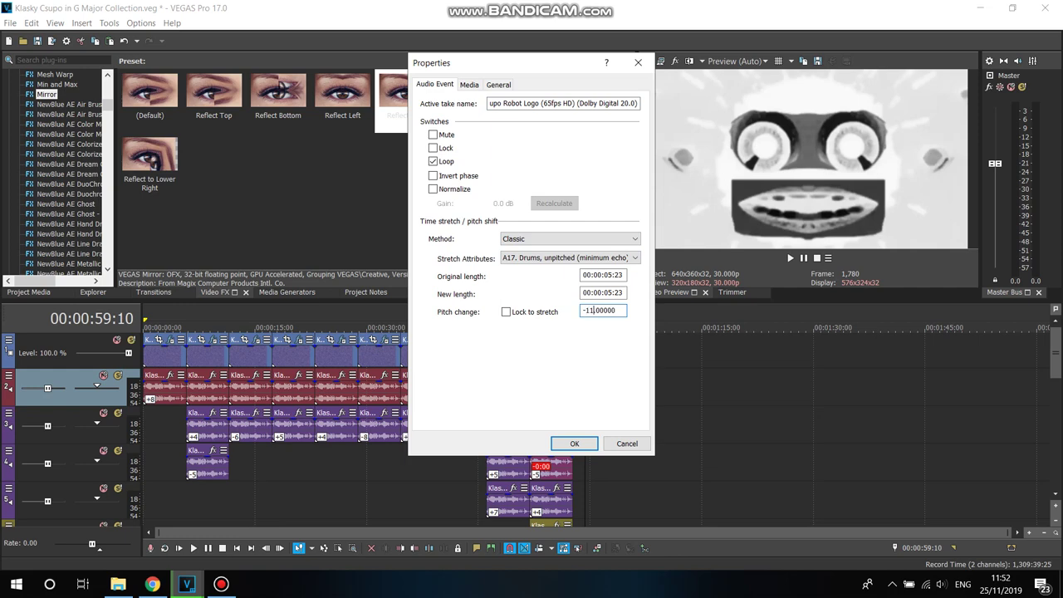
click(574, 443)
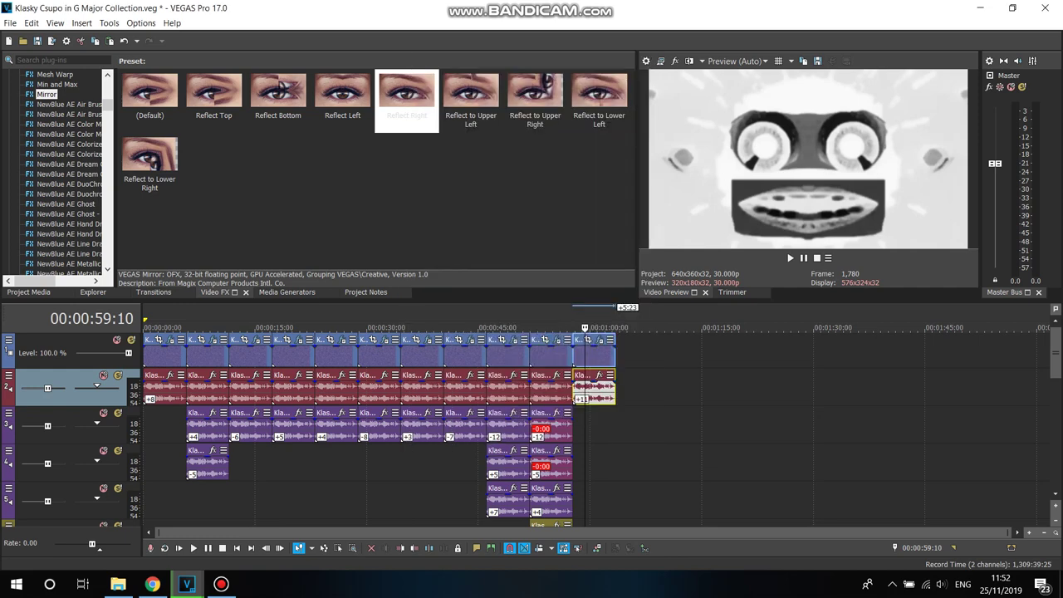
- Set the last audio clip's pitch change to 14
right_click(596, 386)
click(631, 561)
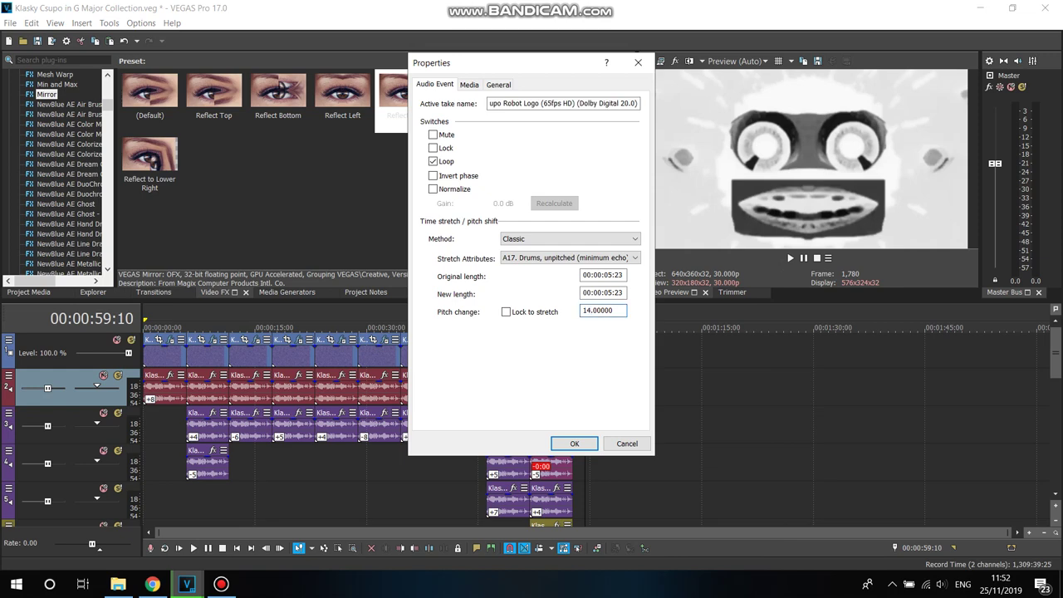
click(574, 443)
- Play back the last clip from its start to check the mirrored picture and the shifted audio
double_click(594, 386)
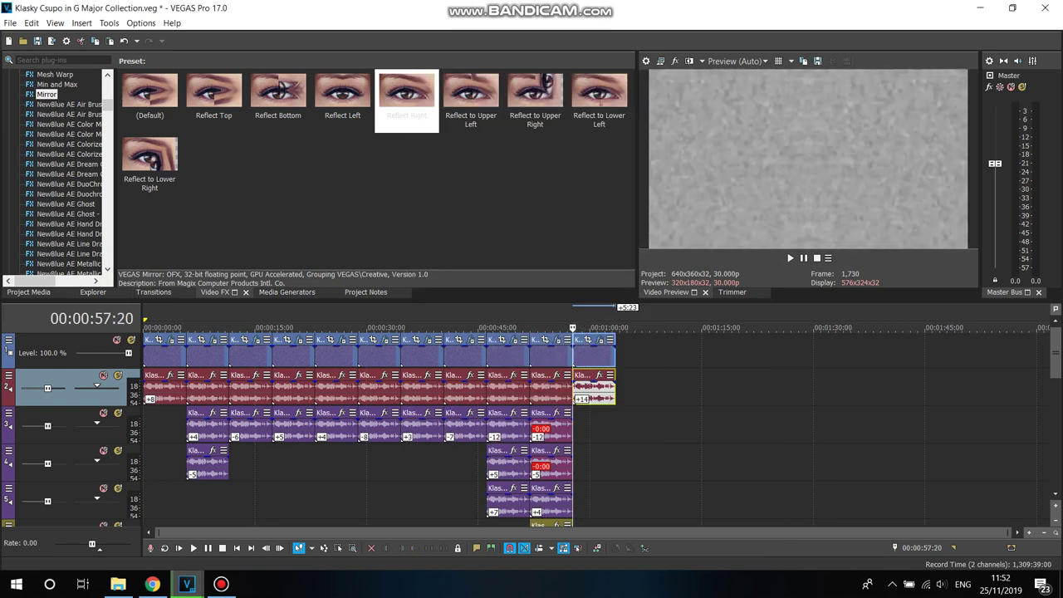
click(790, 257)
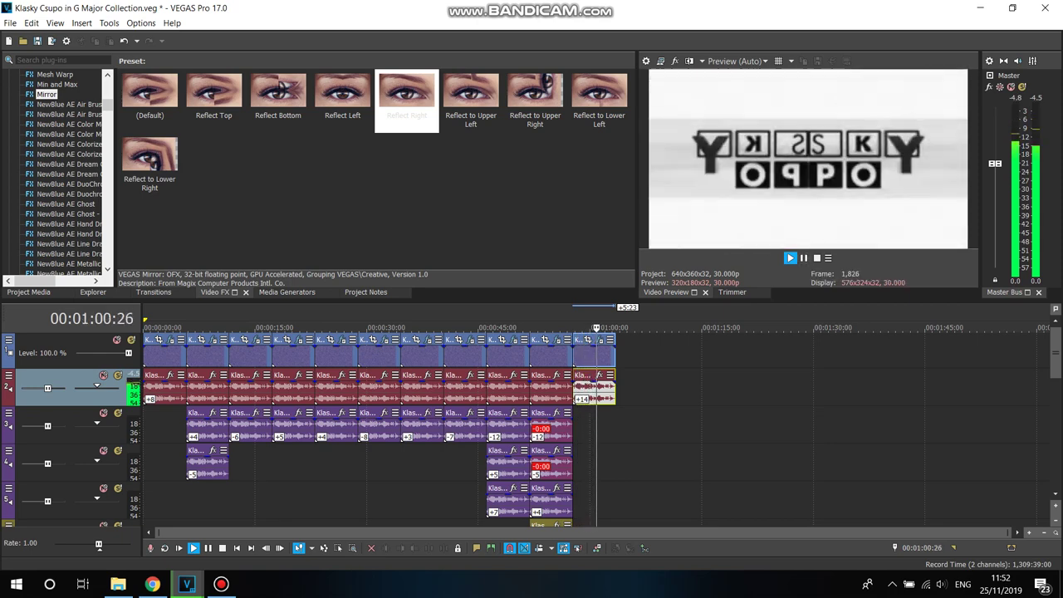
key(Return)
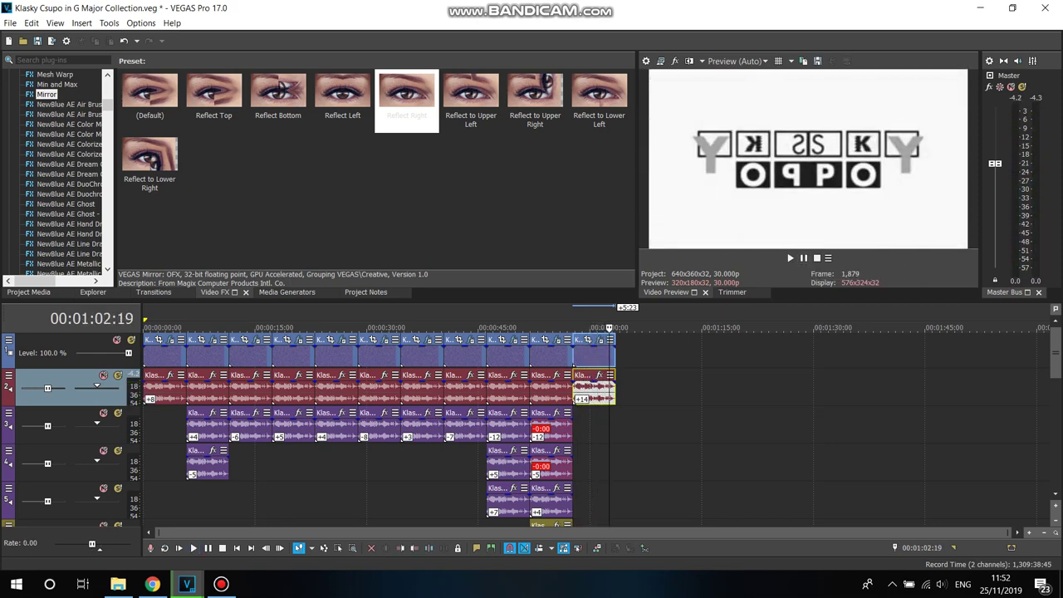
- Copy the next-to-last video clip with all its stacked audio clips and paste the set at the end of the timeline
scroll(332, 428, down, 2)
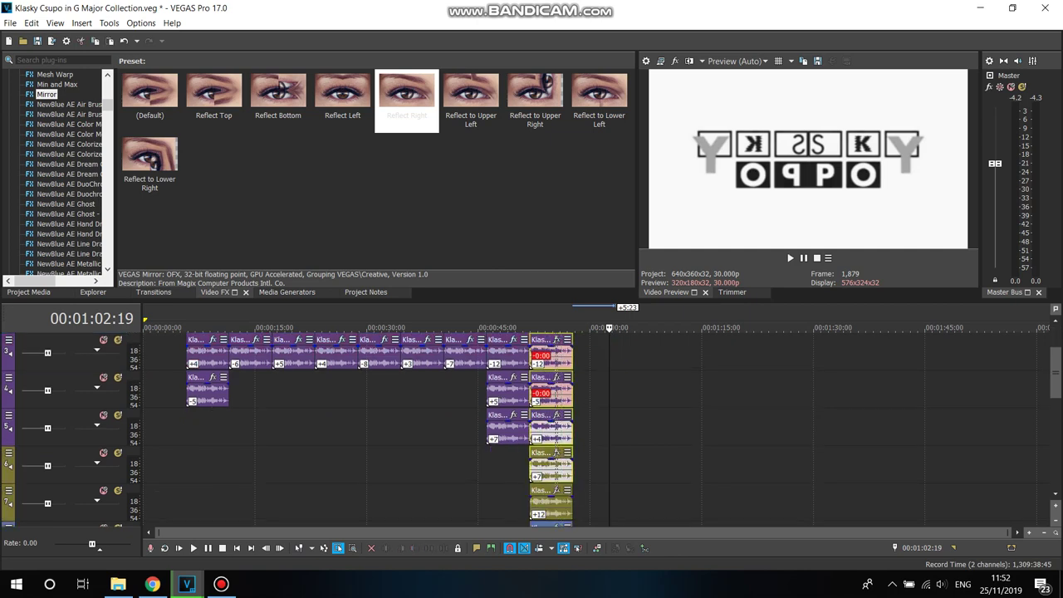
right_click(558, 465)
click(581, 209)
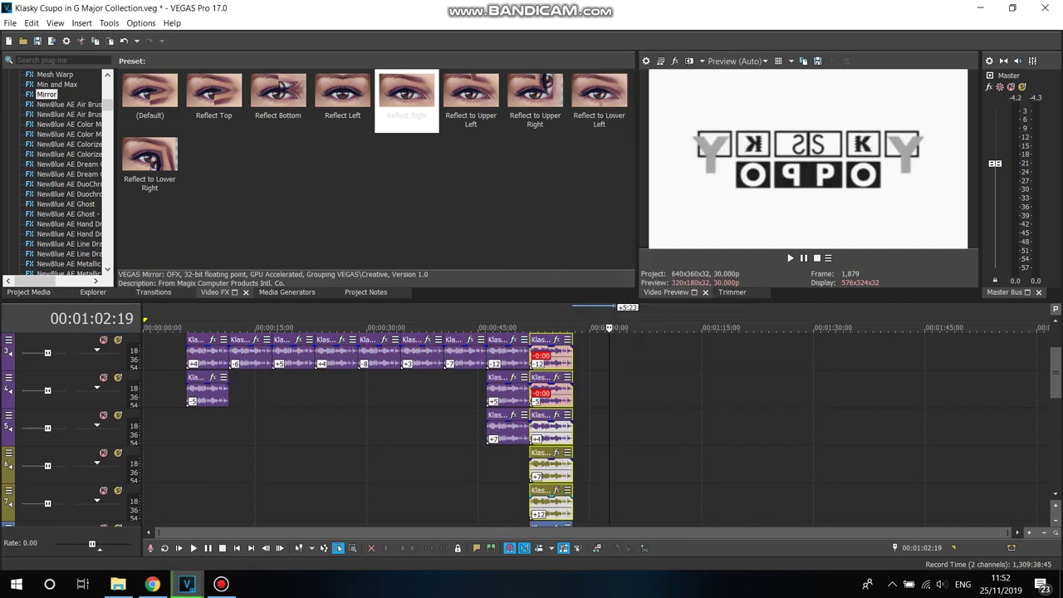
scroll(379, 429, up, 2)
key(space)
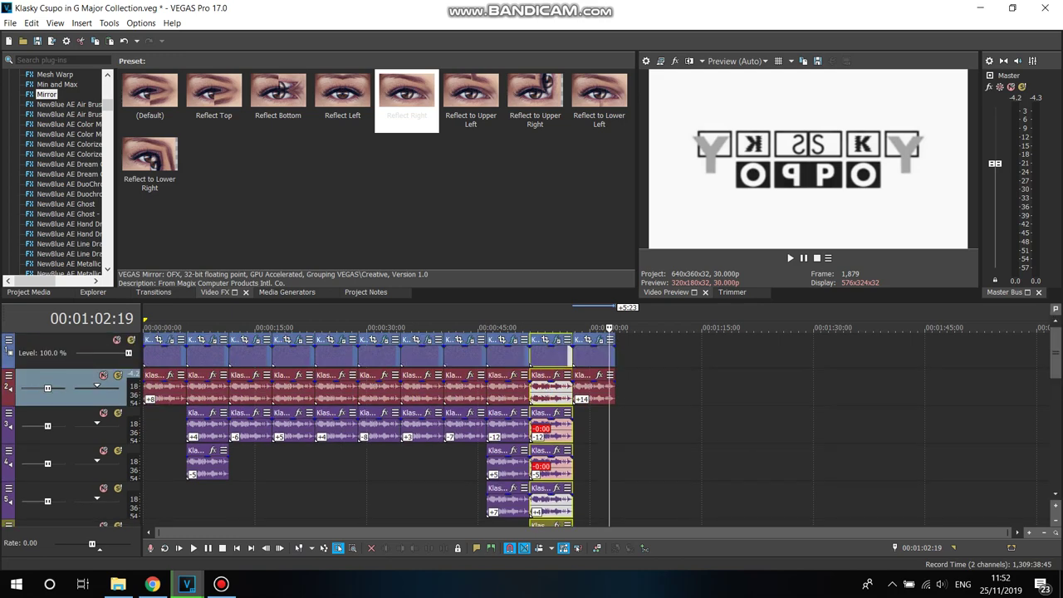
right_click(639, 333)
click(673, 101)
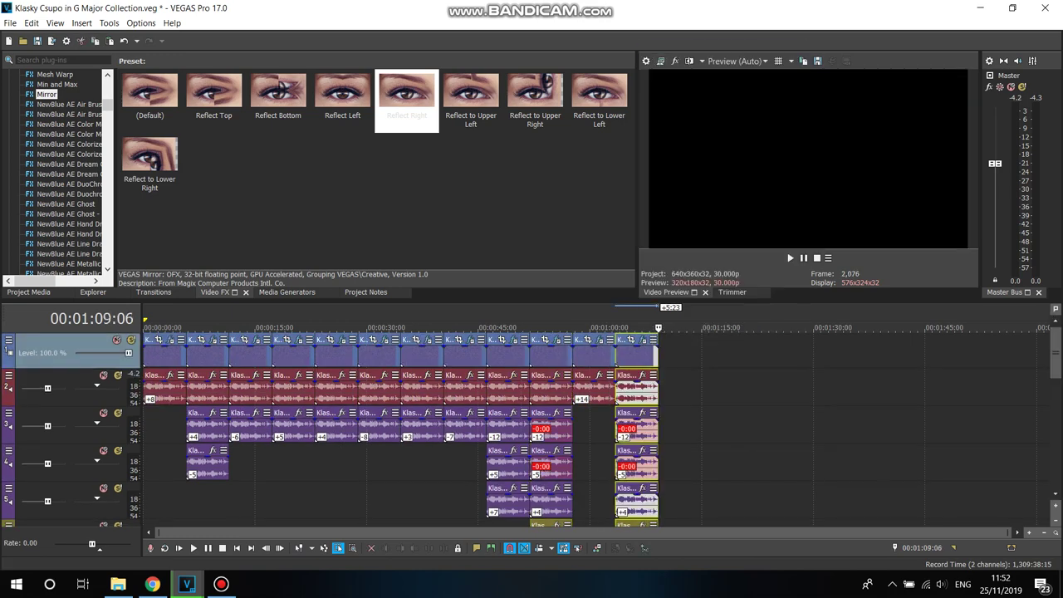
- Remove the Channel Blend, Mirror and Invert effects from the newly pasted video clip, keeping only HSL Adjust
click(633, 328)
click(645, 328)
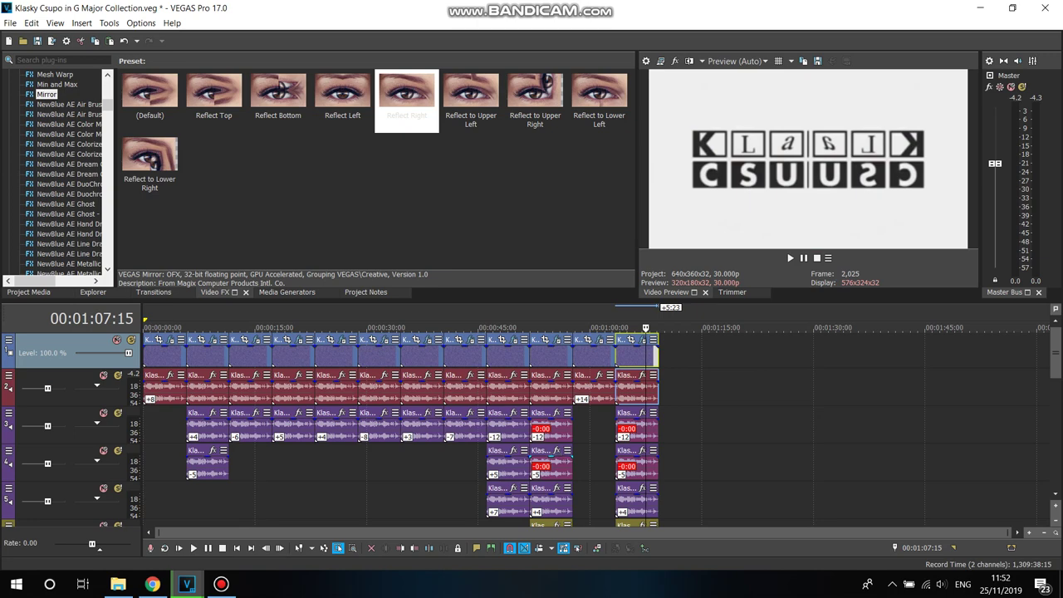
click(642, 340)
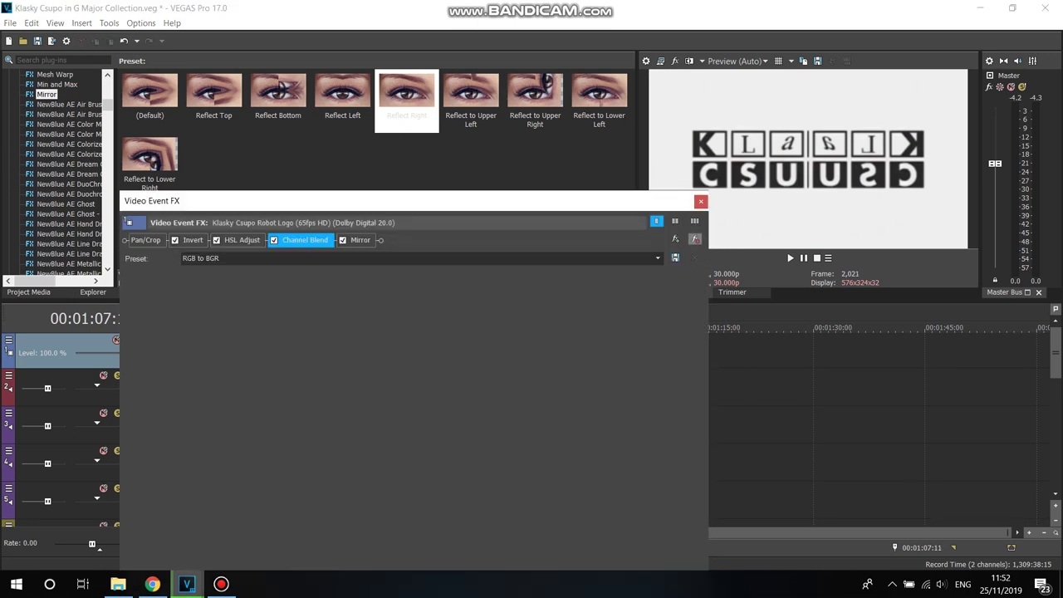
click(695, 238)
click(695, 239)
click(193, 240)
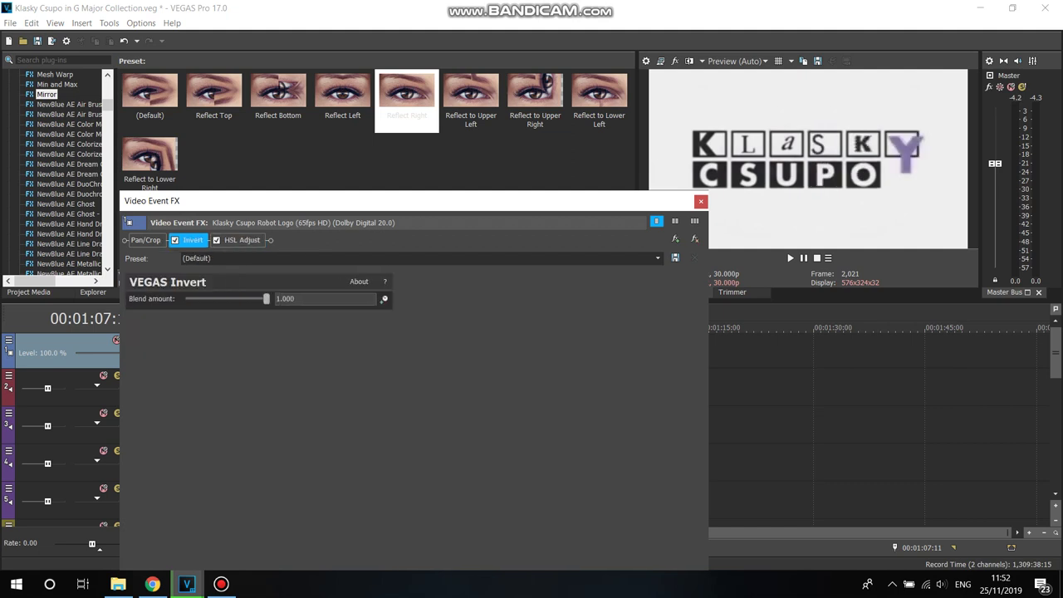
click(695, 239)
- Load the X Has A Conga Busher preset into HSL Adjust, with Add to hue at 0.800, and enter Luig Group as the preset name
click(658, 258)
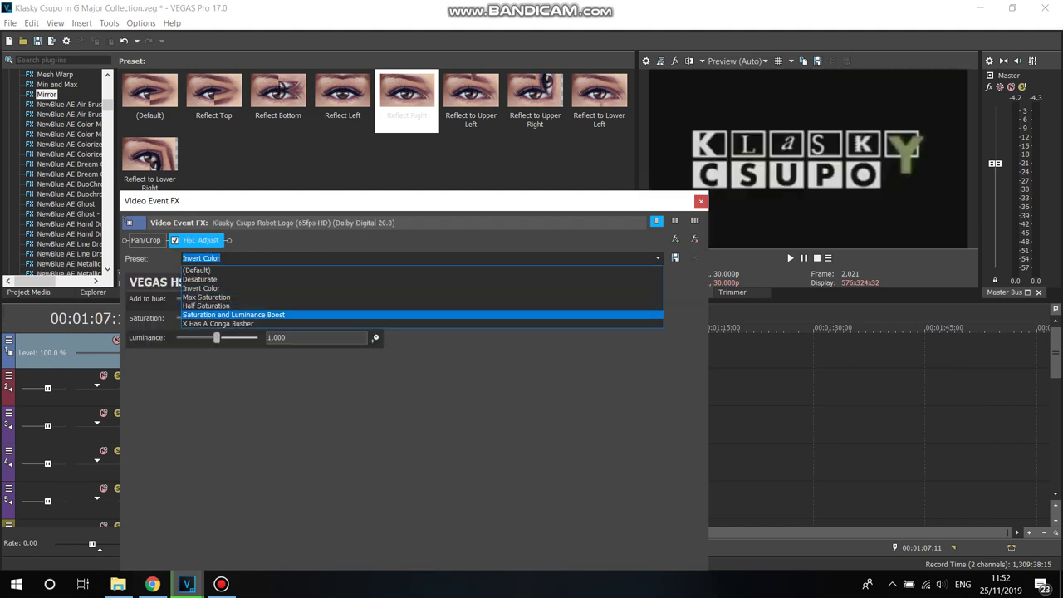
click(217, 323)
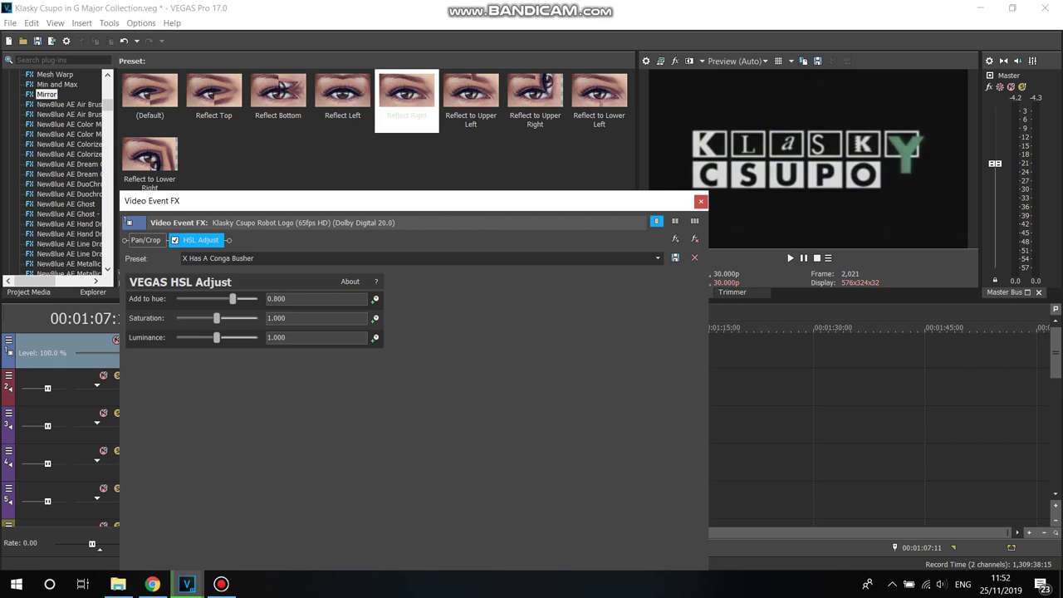
click(217, 259)
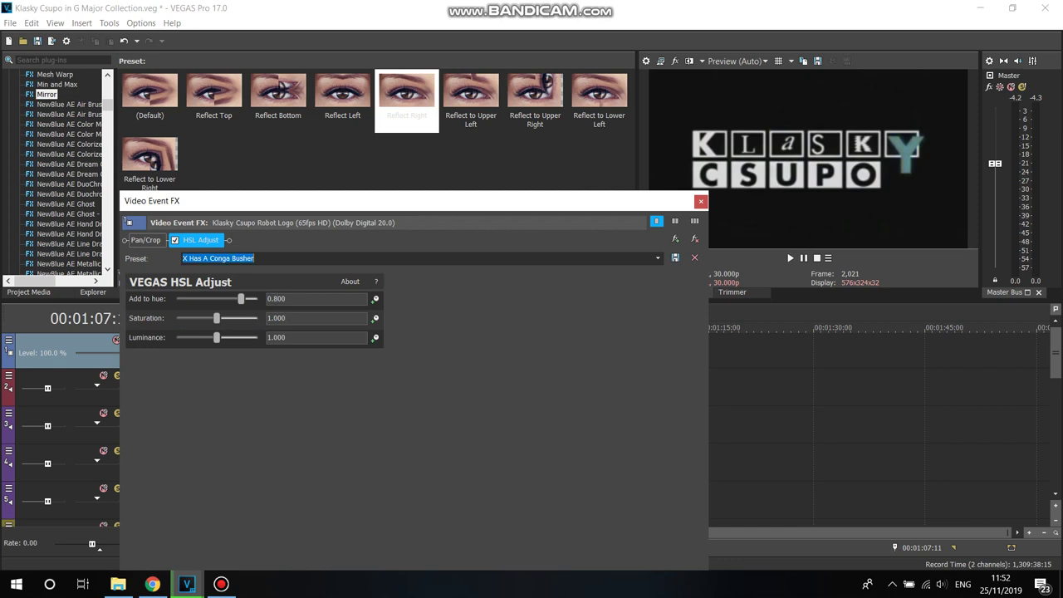
text(Luig Group)
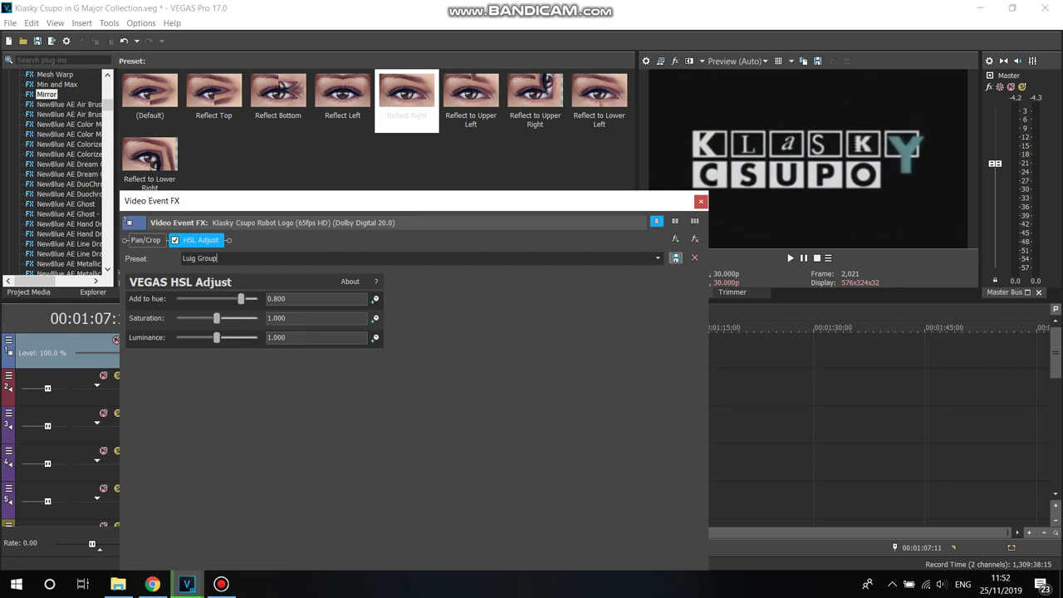
key(Escape)
key(space)
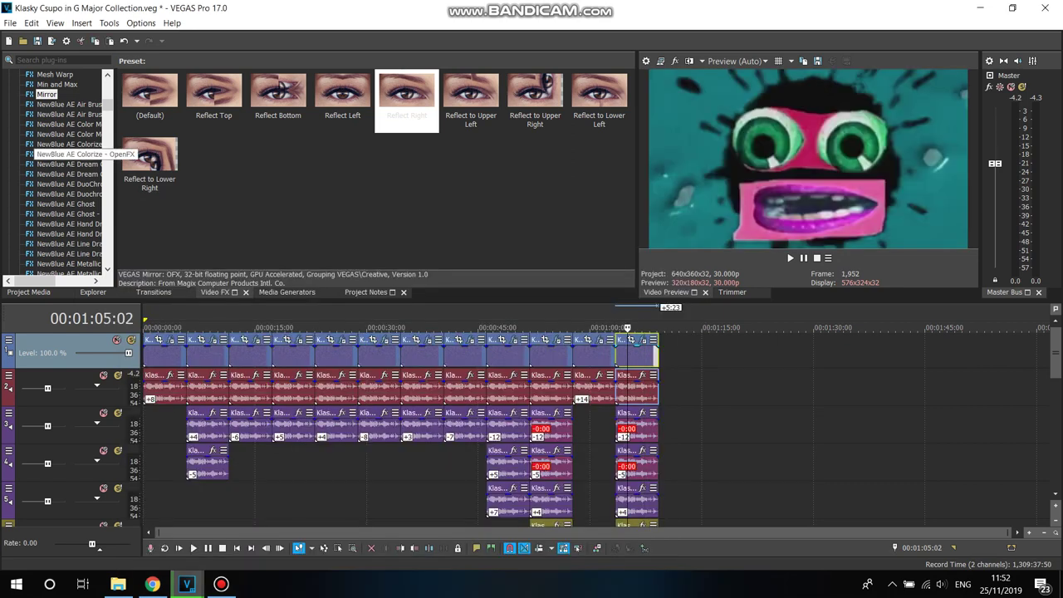
- Apply the G Major 4 preset of Color Curves to the last video clip and return to the project media
scroll(67, 170, up, 10)
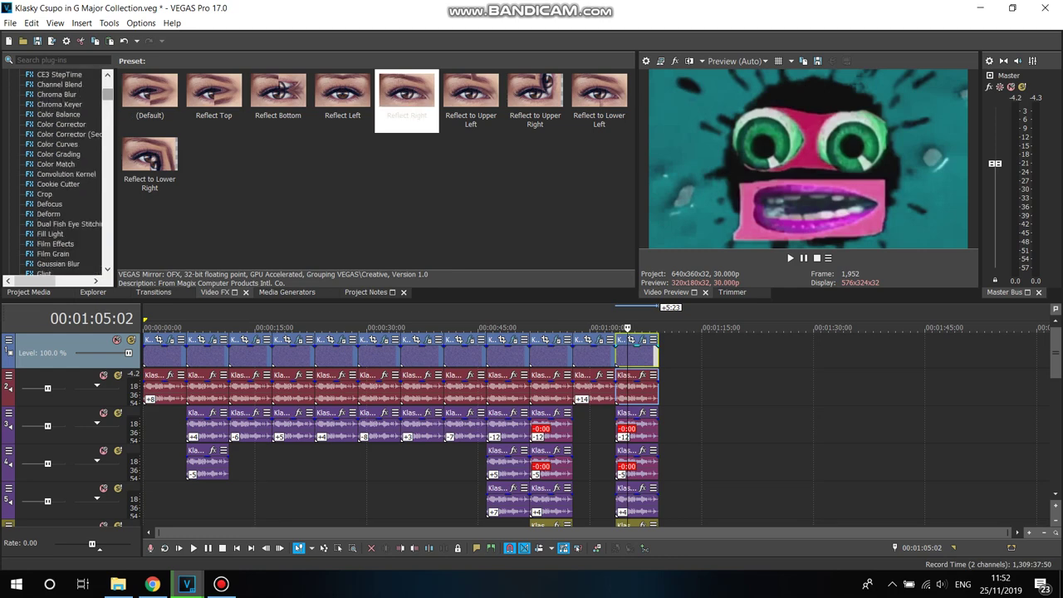
click(57, 144)
click(407, 158)
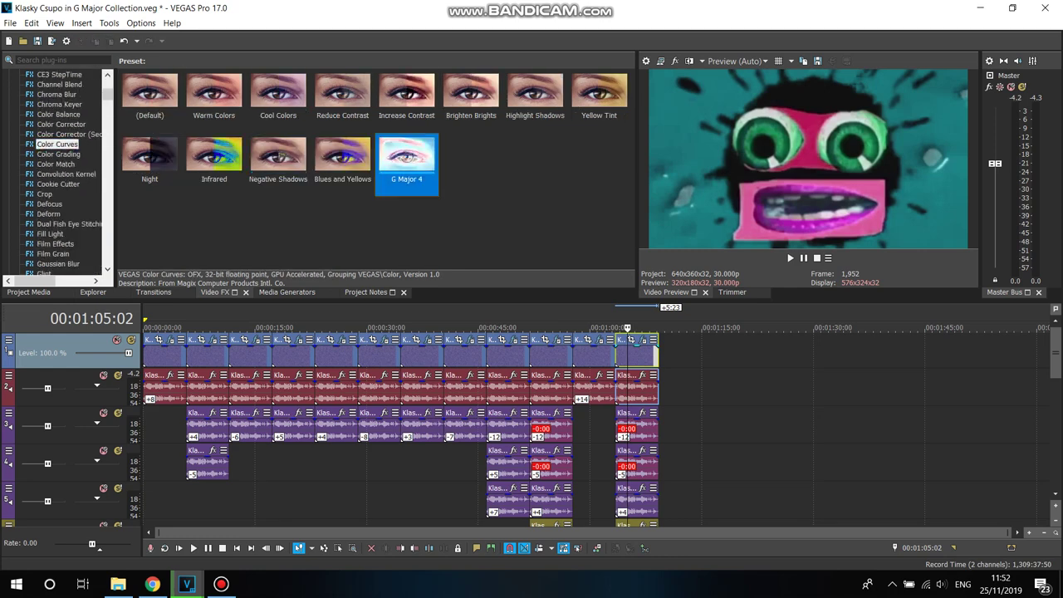
drag(406, 157, 636, 353)
click(701, 201)
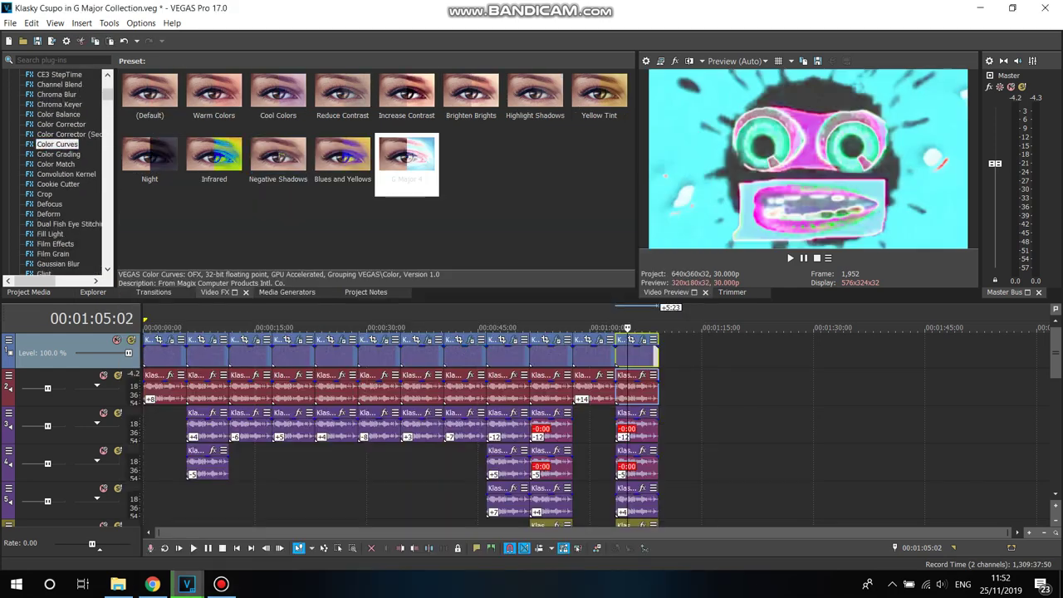
key(alt+1)
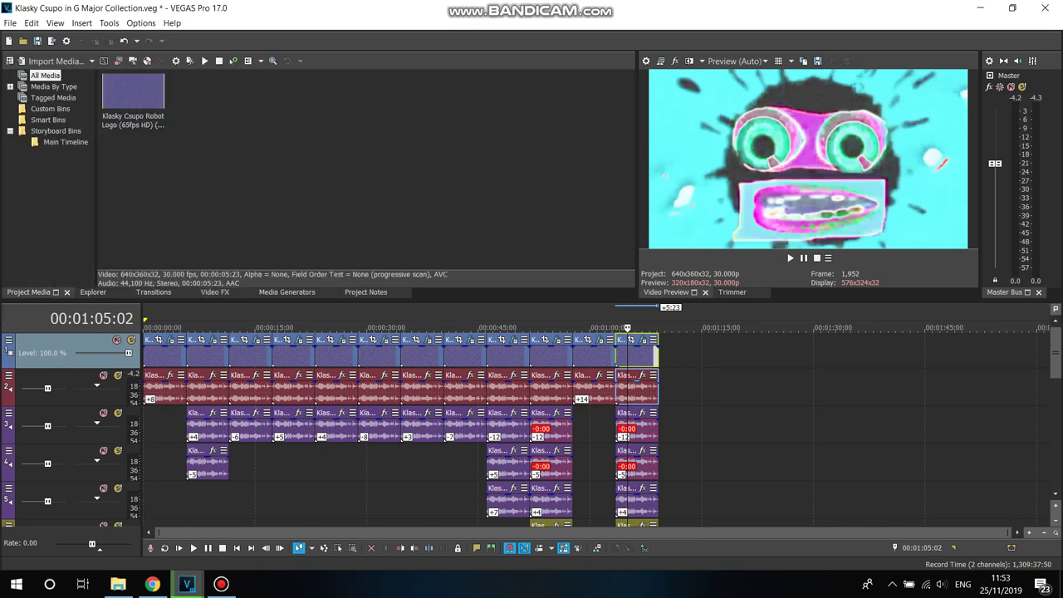
- Set the last clip's track 2 audio to Classic pitch shifting with A17. Drums, unpitched (minimum echo) and a pitch change of 3
right_click(641, 390)
click(681, 562)
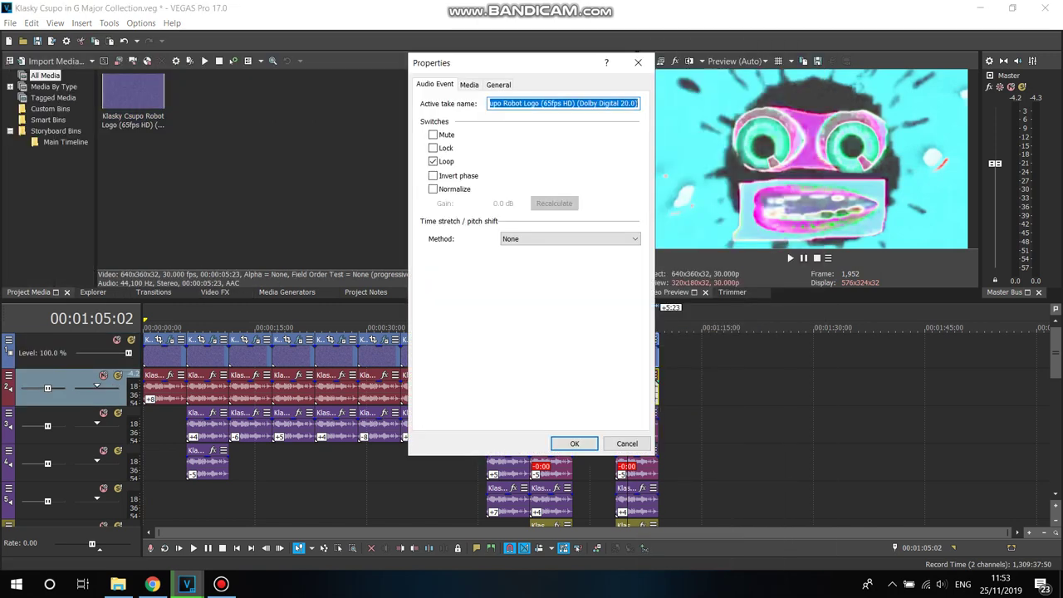
click(569, 239)
click(540, 259)
click(570, 258)
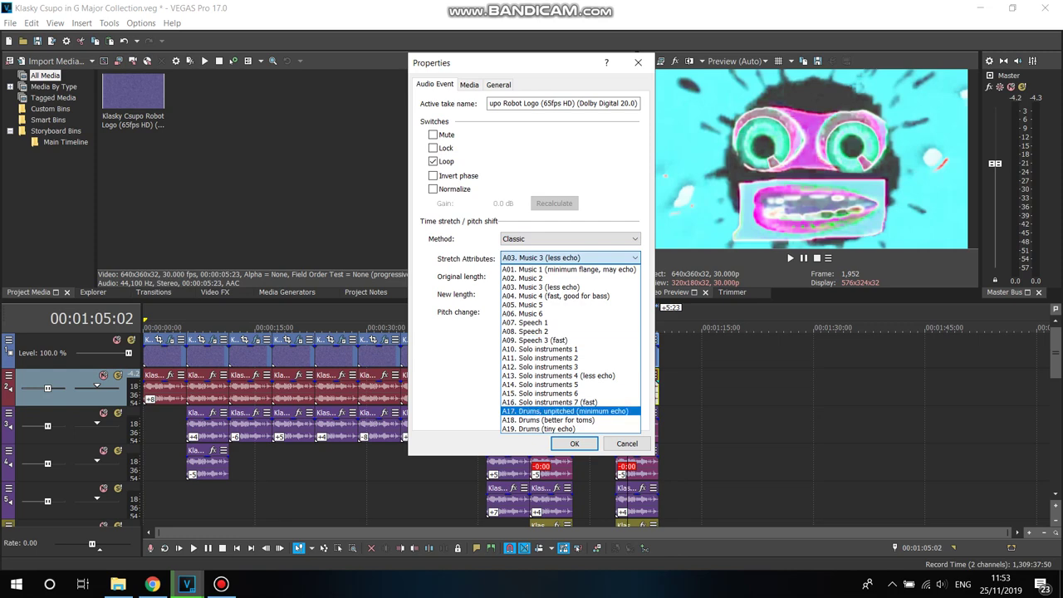
click(564, 411)
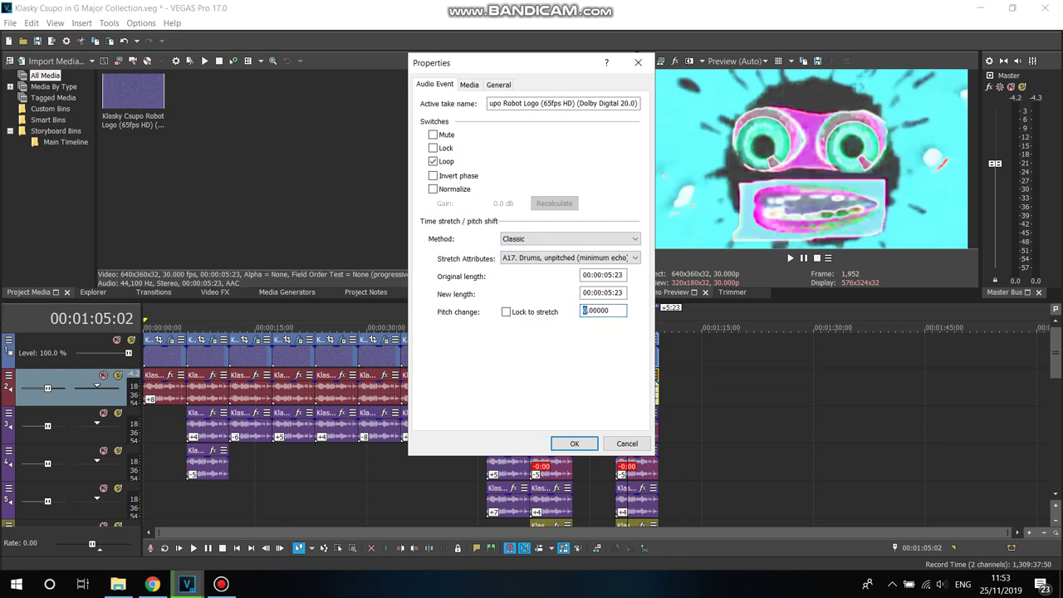
click(574, 444)
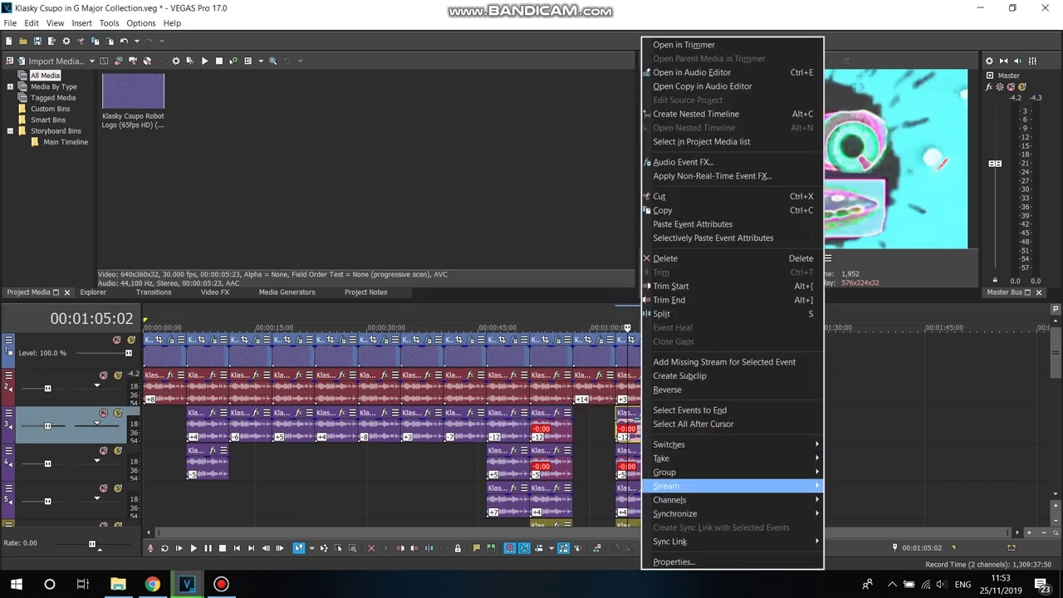
- Set the pitch change of the last audio clip on track 3 to -9
right_click(641, 425)
click(673, 562)
double_click(589, 311)
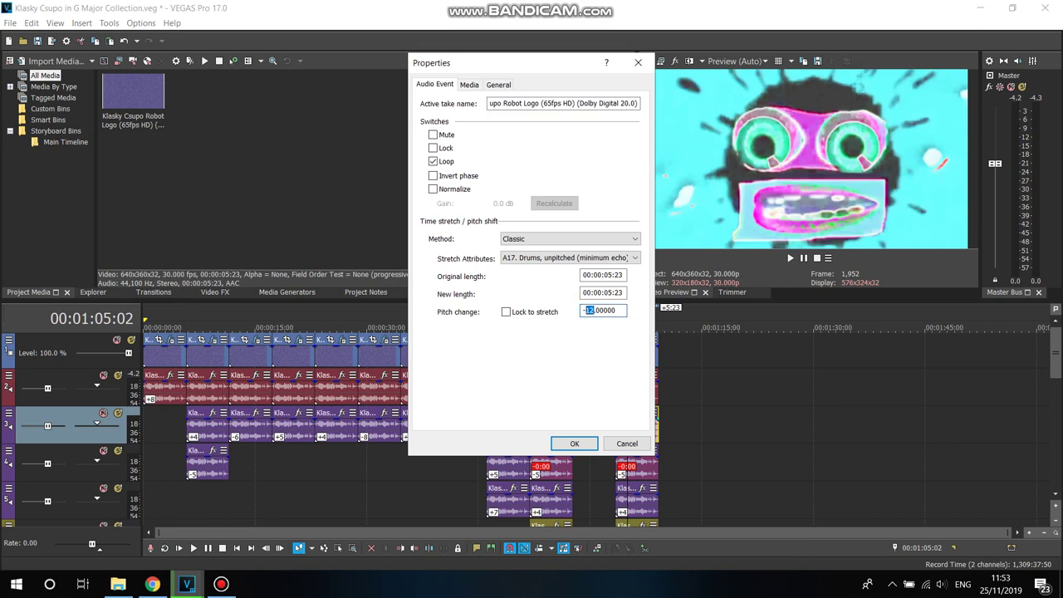
click(574, 443)
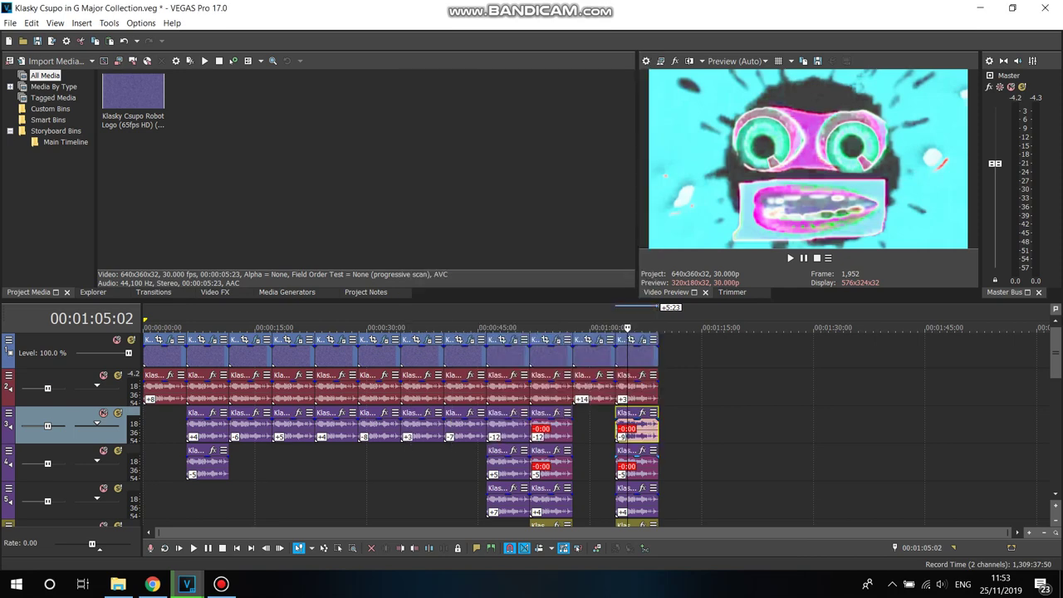
- Set the pitch change of the last audio clip on track 4 to -2
right_click(623, 463)
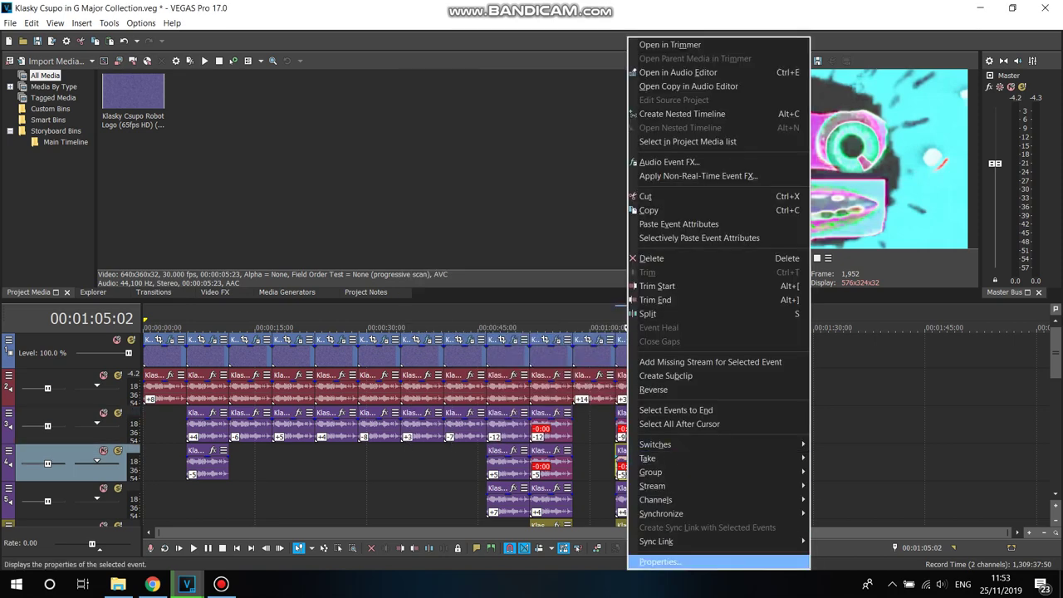
click(659, 562)
click(587, 310)
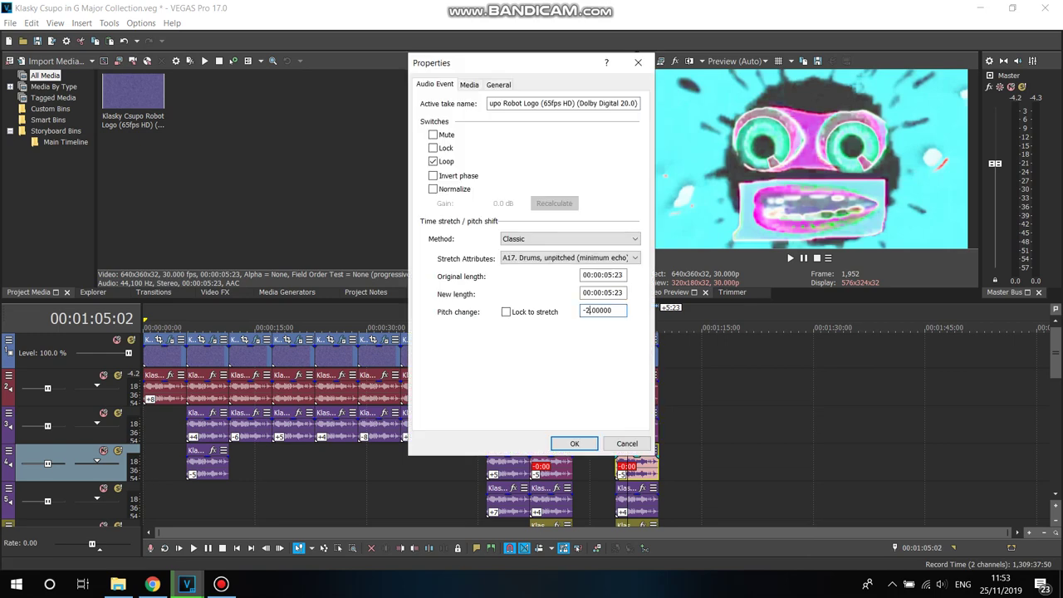
text(2)
click(573, 443)
- Set the pitch change of the last audio clip on track 5 to 7
right_click(641, 498)
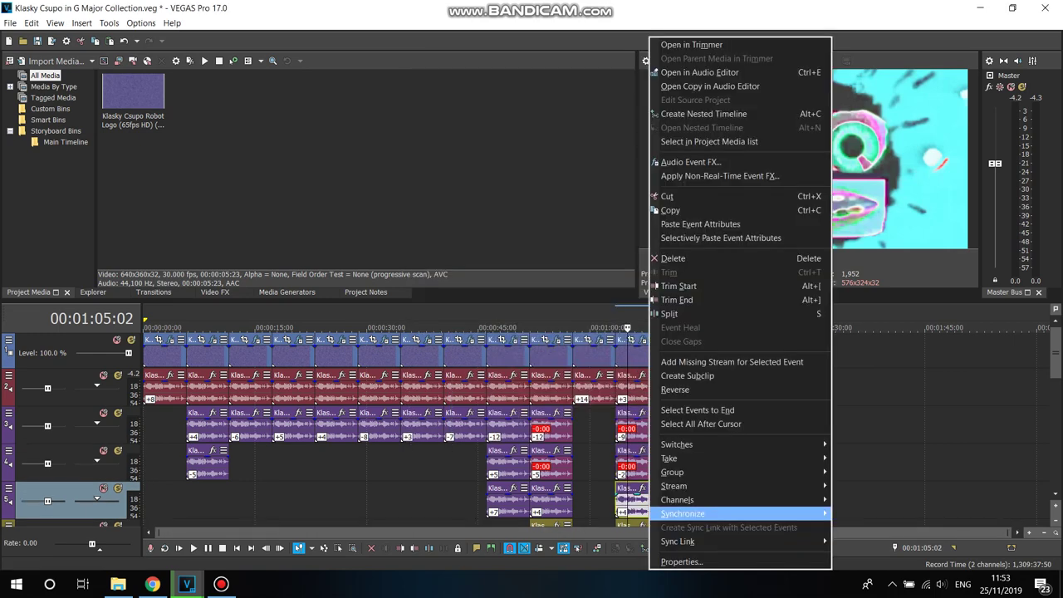
click(681, 561)
click(584, 311)
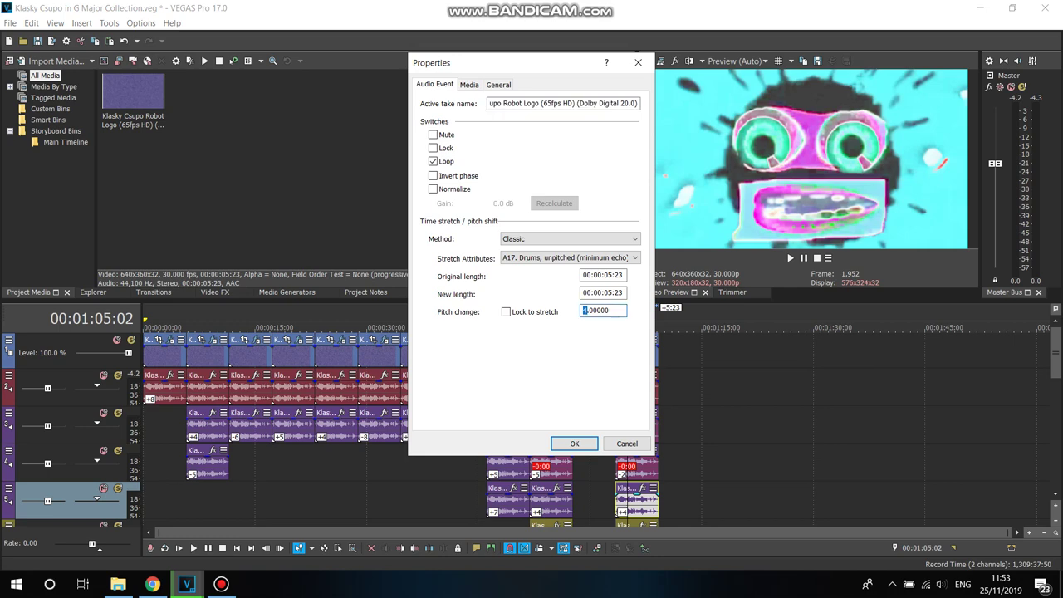
text(7)
click(574, 443)
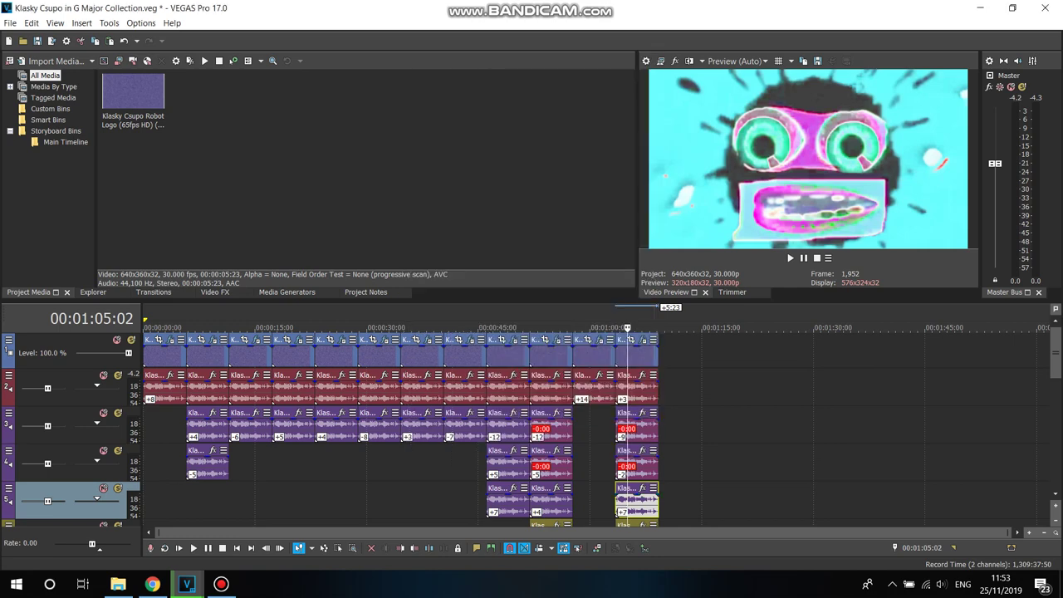
- Set the pitch change of the last audio clip on track 6 to 10
scroll(332, 428, down, 2)
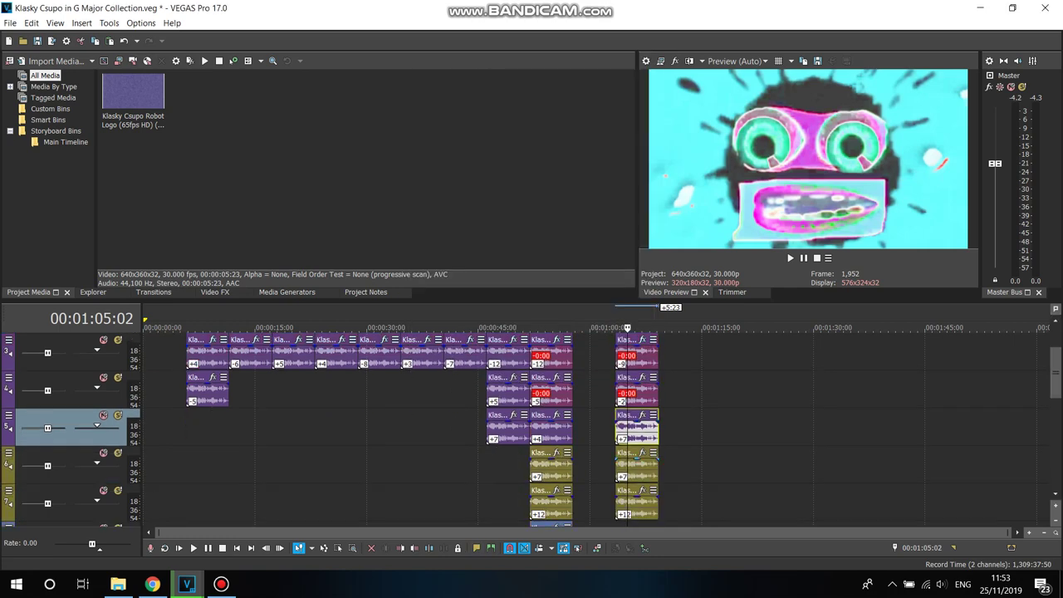
right_click(642, 465)
click(673, 562)
click(583, 311)
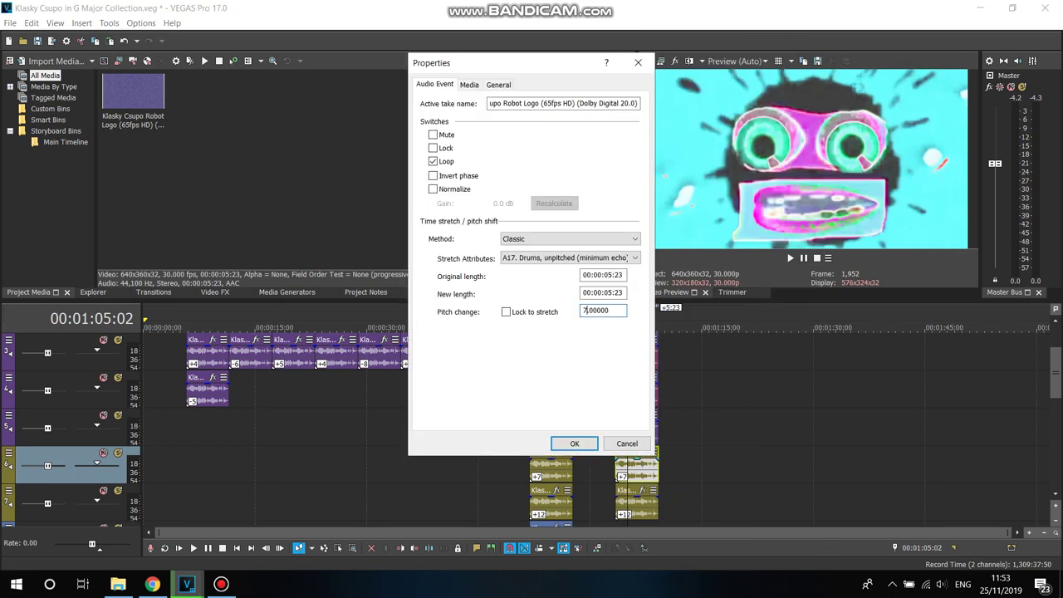
text(13)
click(574, 443)
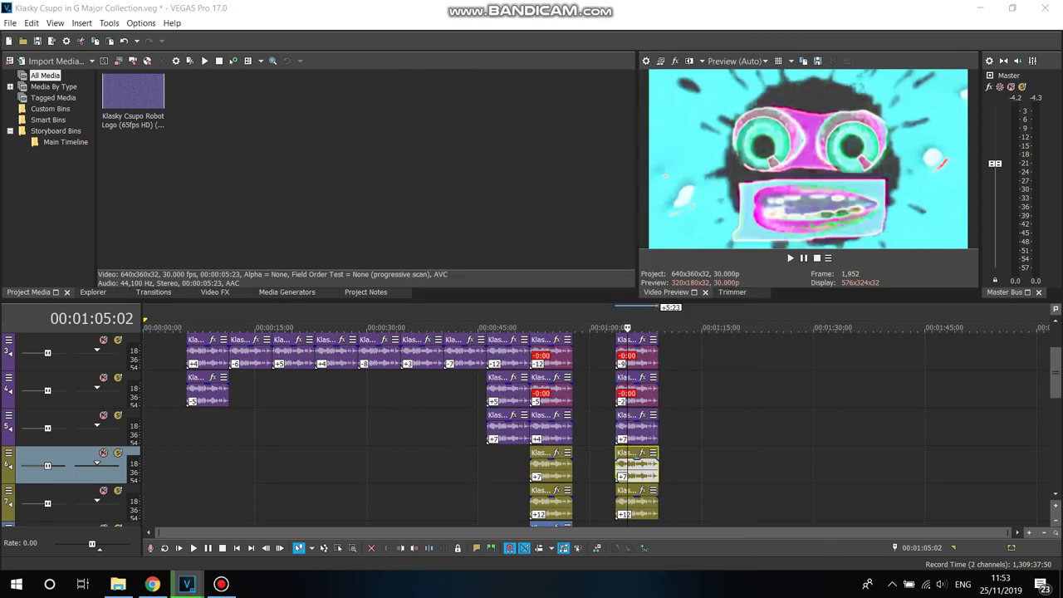
- Change the pitch shift of the last audio clip on track 7
right_click(656, 503)
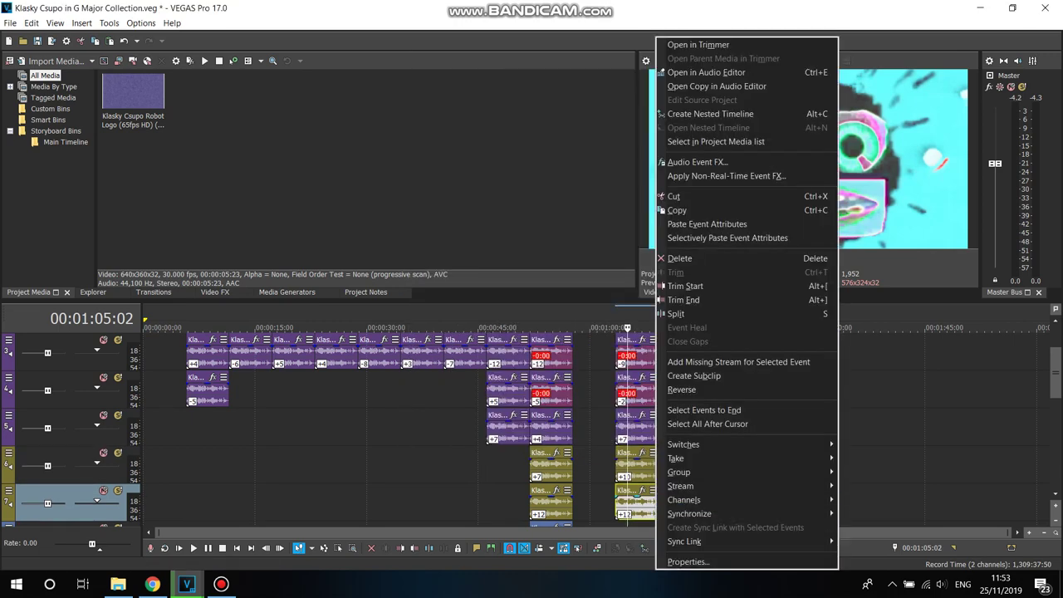
click(686, 562)
double_click(586, 311)
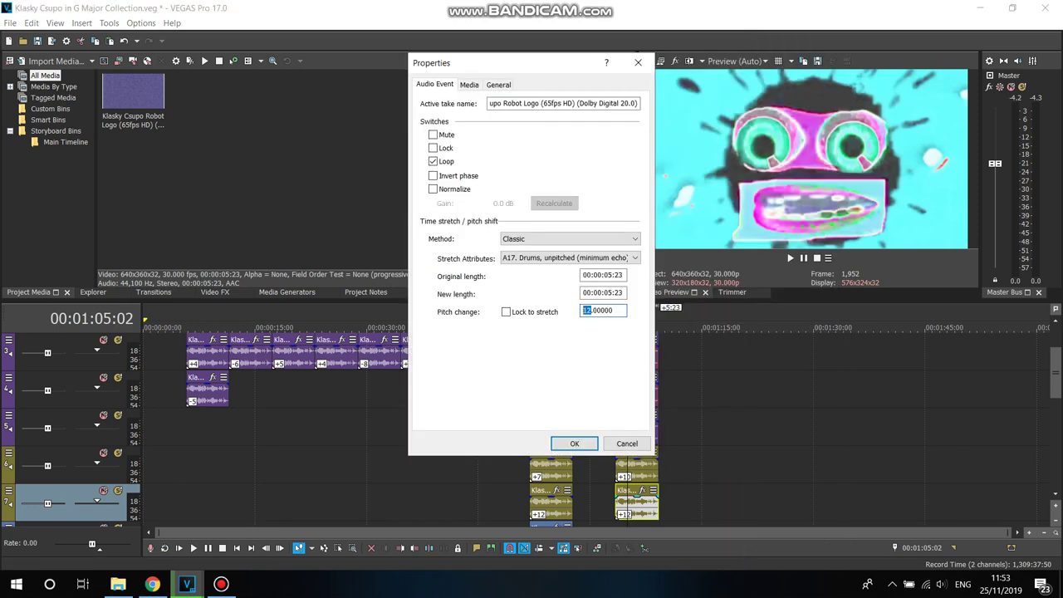
click(574, 443)
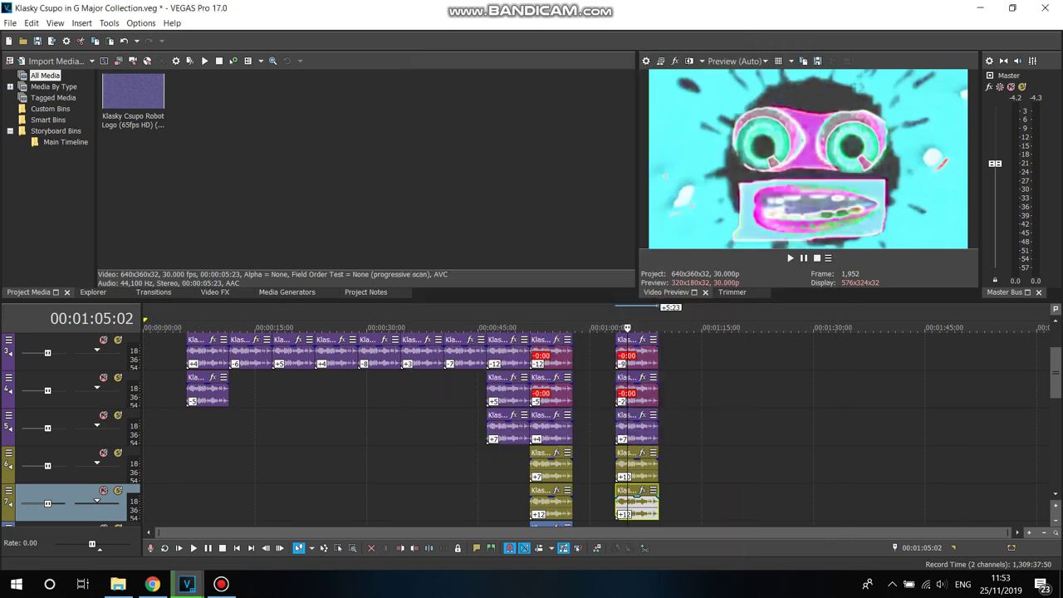
- Add the Klasky Csupo Robot Logo media at the end of the timeline, with a second copy of its audio on track 3
scroll(1055, 357, up, 2)
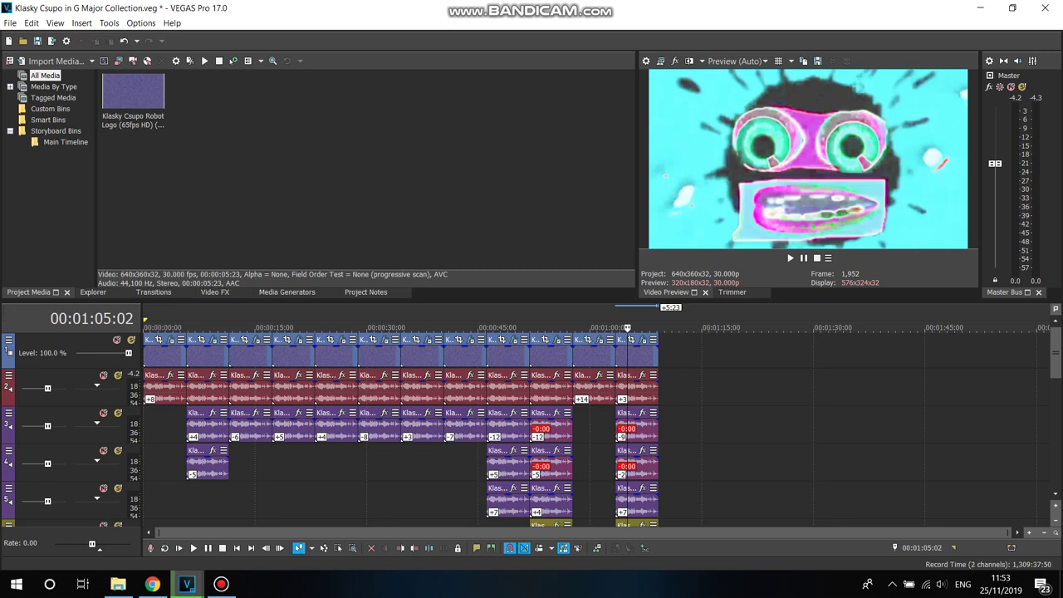
drag(132, 93, 660, 353)
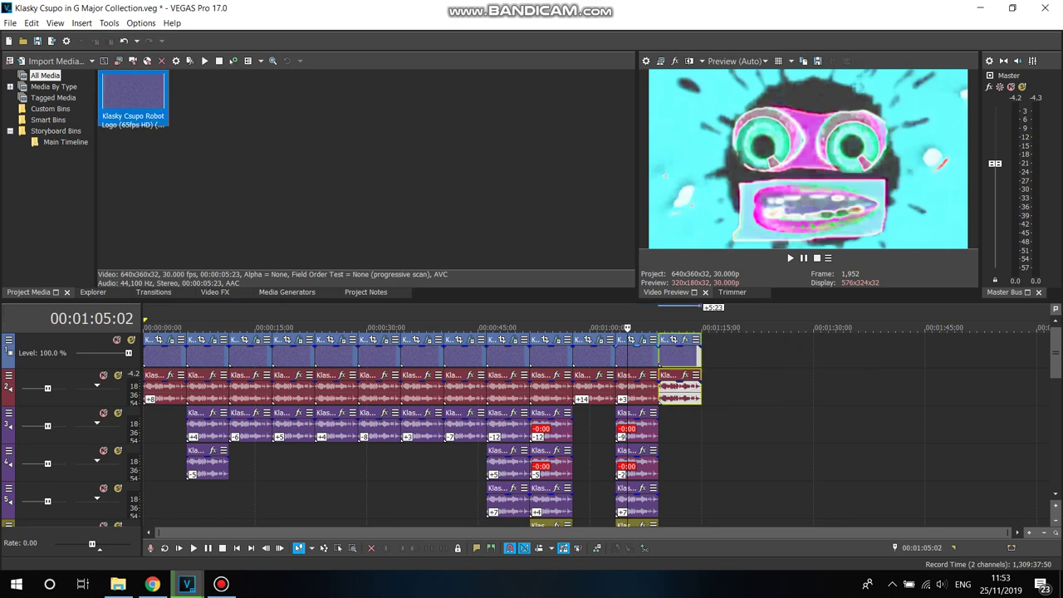
drag(133, 93, 681, 423)
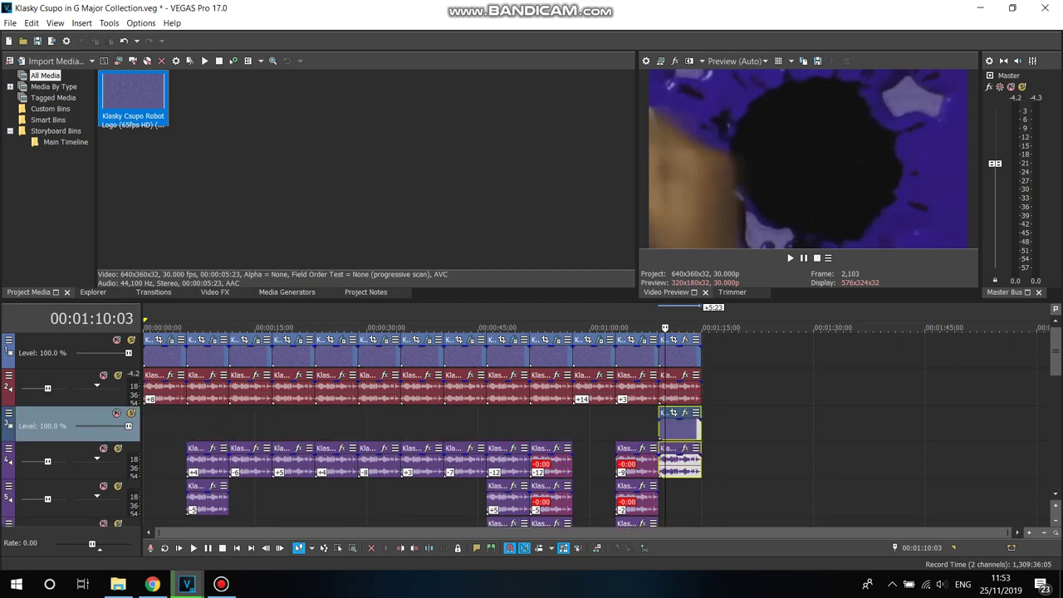
right_click(629, 476)
key(Escape)
- Copy the new audio clip on track 3 and paste it directly below on track 4, aligned with the clip's start
right_click(677, 423)
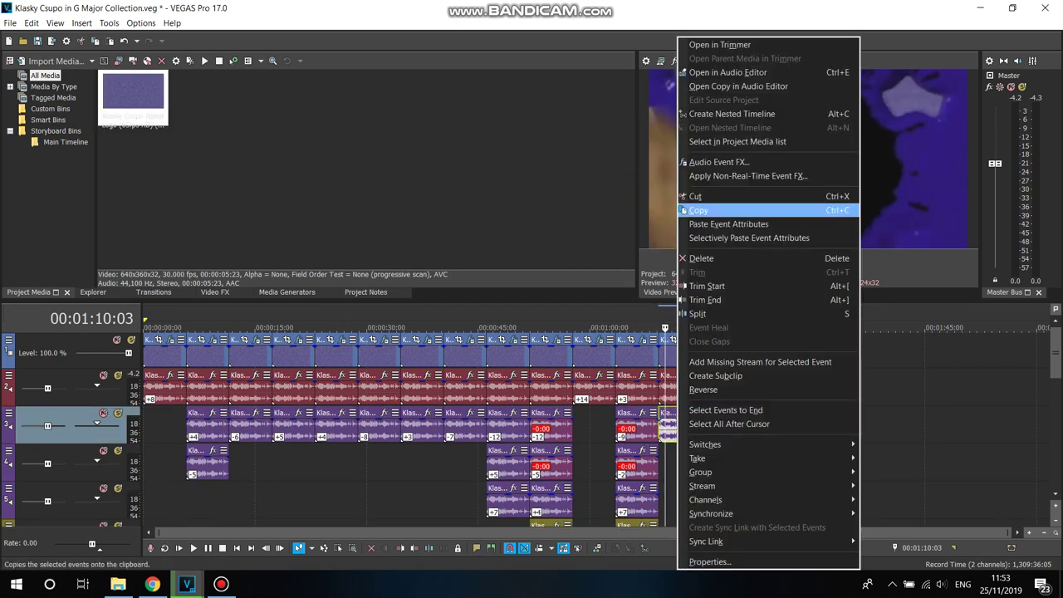
click(698, 210)
right_click(688, 470)
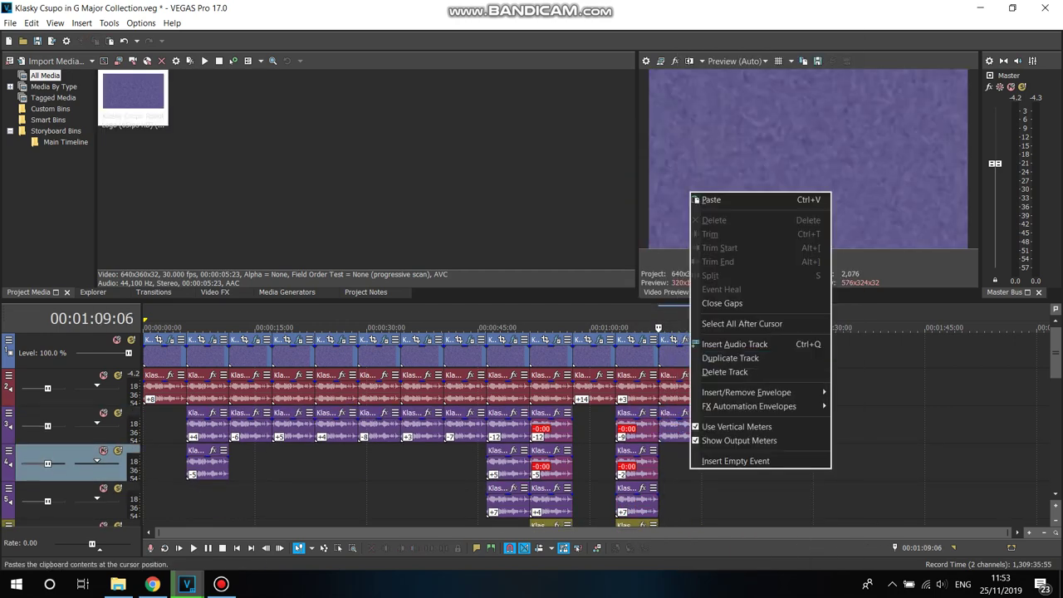
click(702, 244)
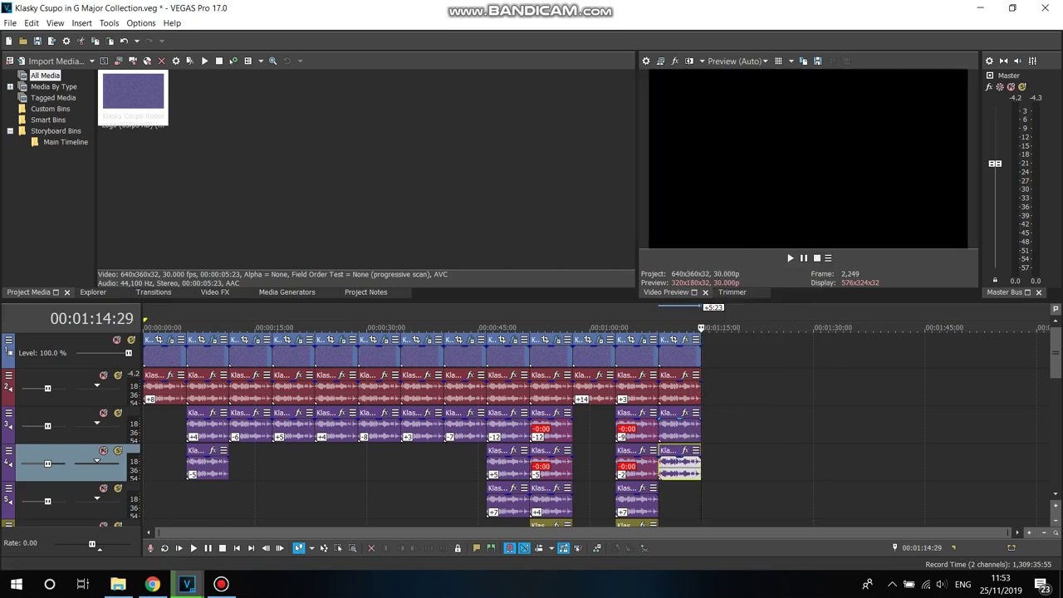
- Set the new track 3 audio to Classic pitch shifting with A17. Drums, unpitched (minimum echo) and a pitch change of 3
right_click(674, 424)
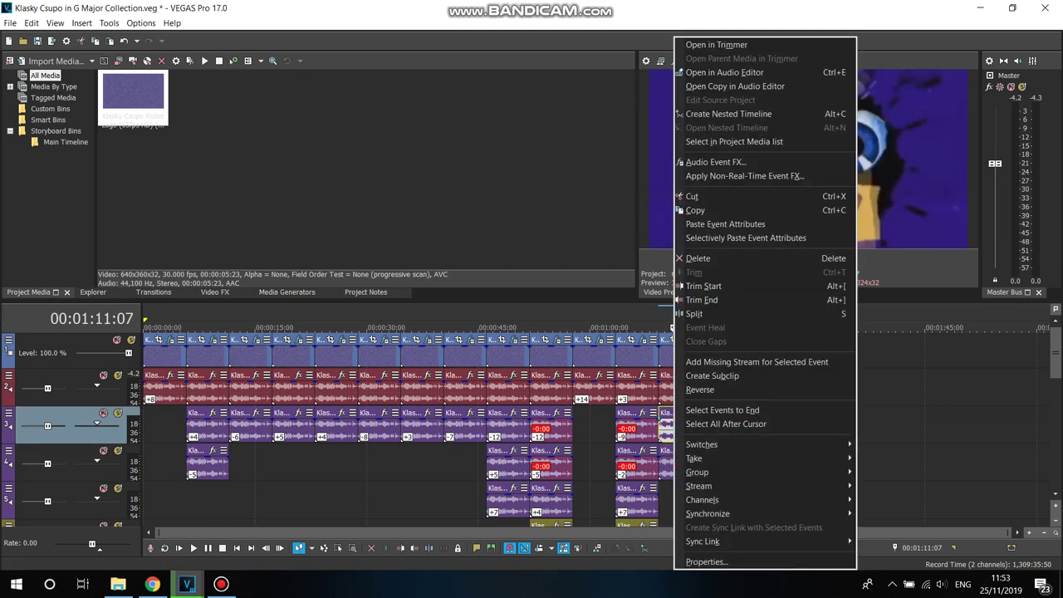
click(690, 562)
click(570, 238)
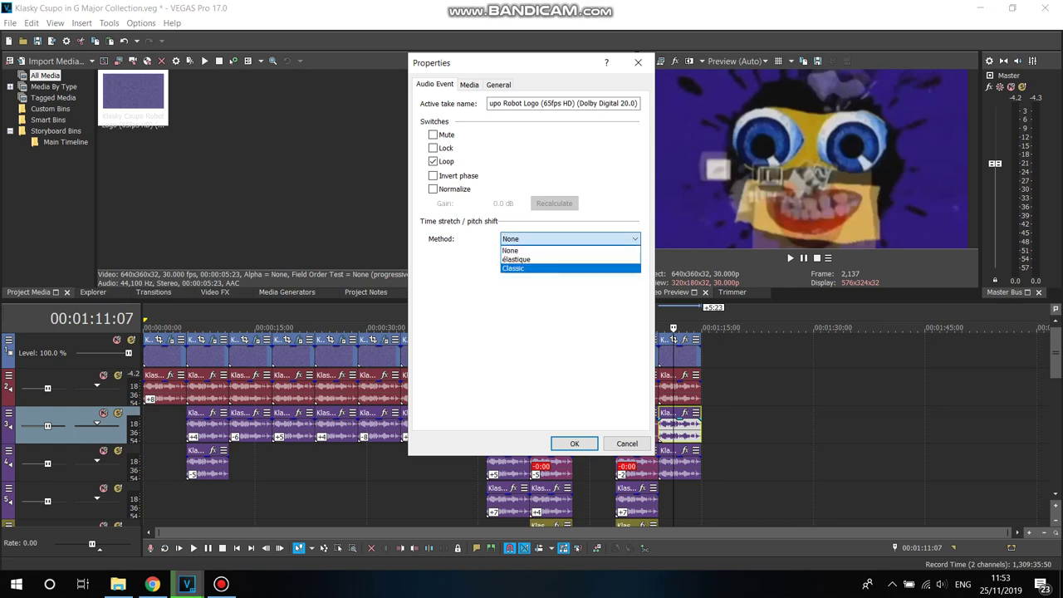
click(569, 260)
click(569, 257)
click(548, 419)
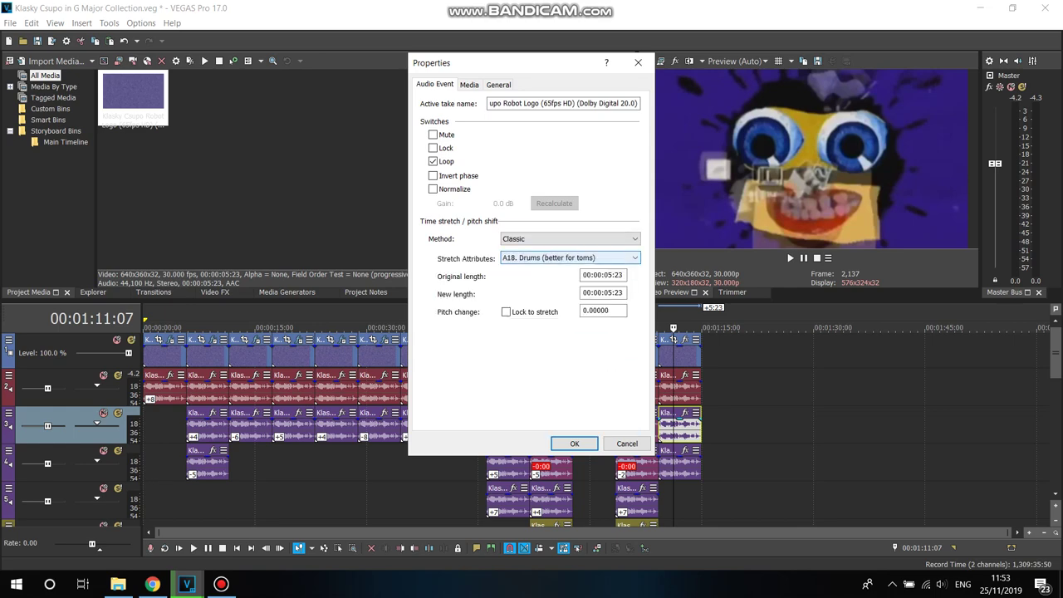
click(569, 257)
click(569, 411)
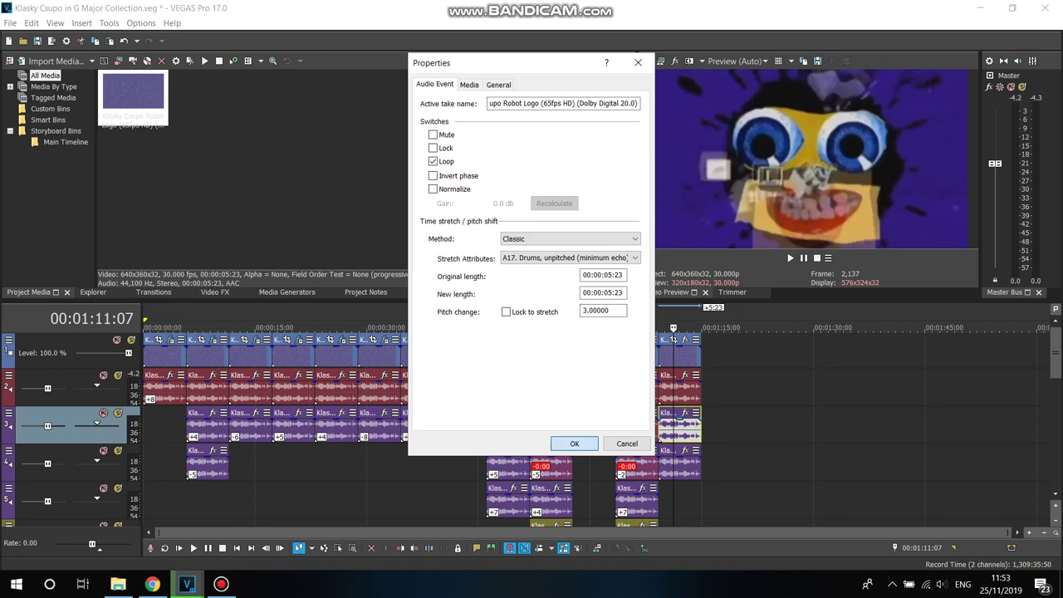
click(574, 443)
- Set the new track 4 audio to Classic pitch shifting with A17. Drums, unpitched (minimum echo) and a pitch change of 6
right_click(671, 462)
click(703, 561)
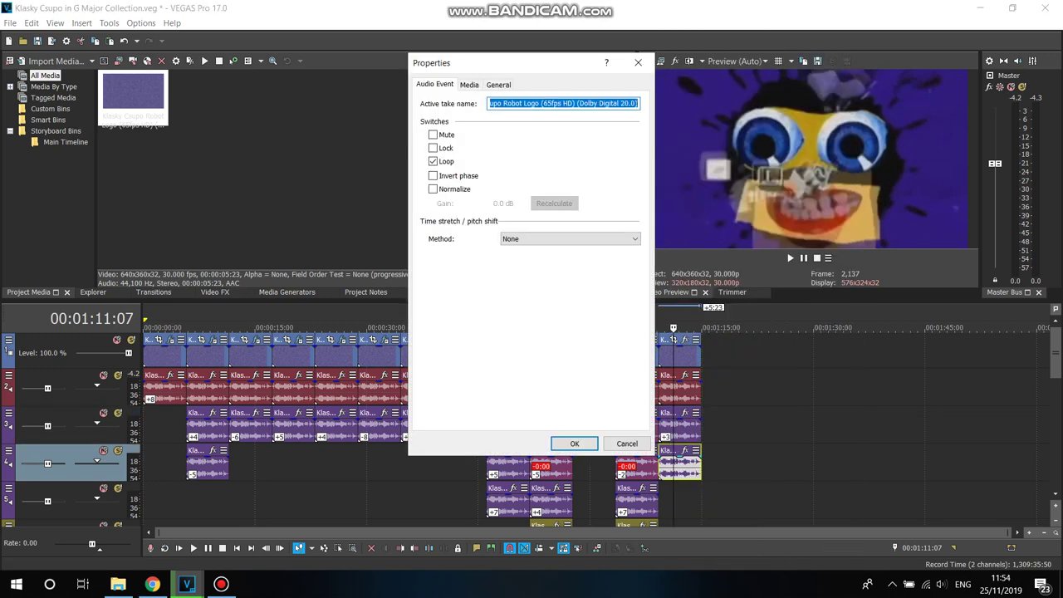
click(570, 239)
click(531, 256)
click(570, 257)
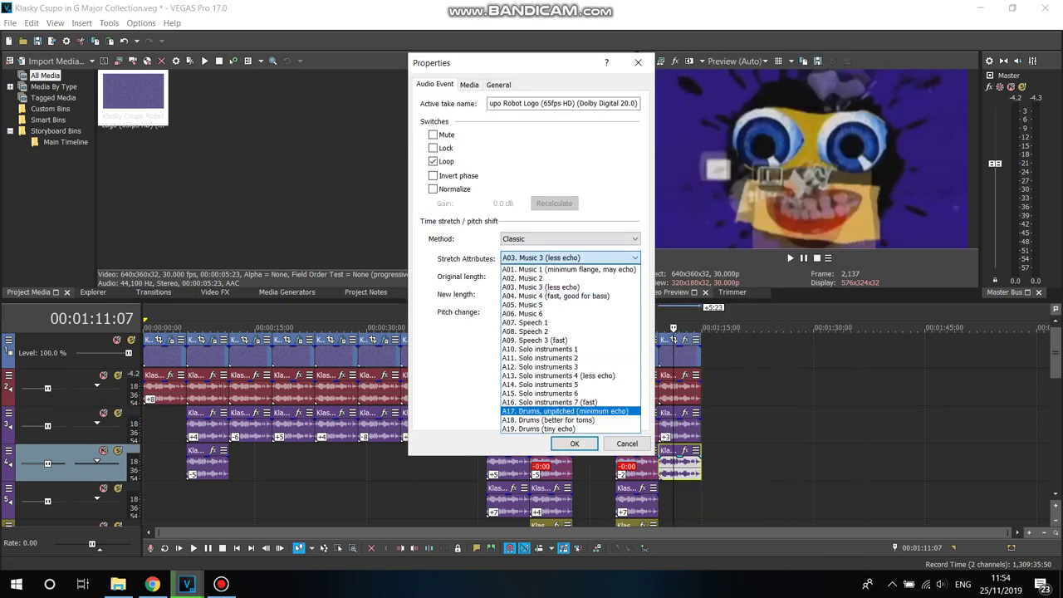
click(569, 411)
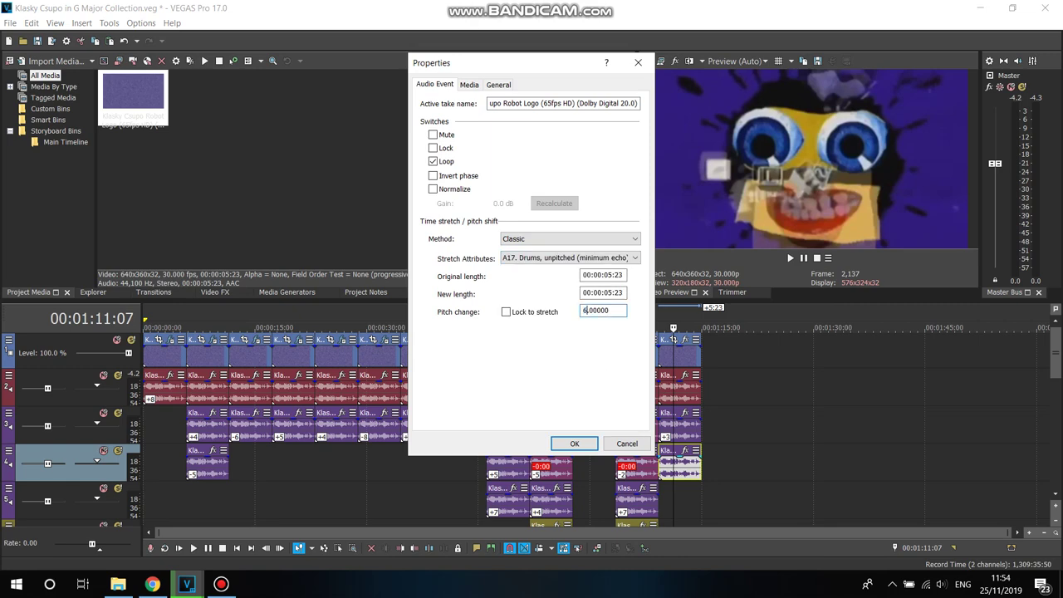
click(574, 444)
- Copy the last audio clip on track 4 and paste it directly below on track 5, aligned with the clip's start
right_click(671, 463)
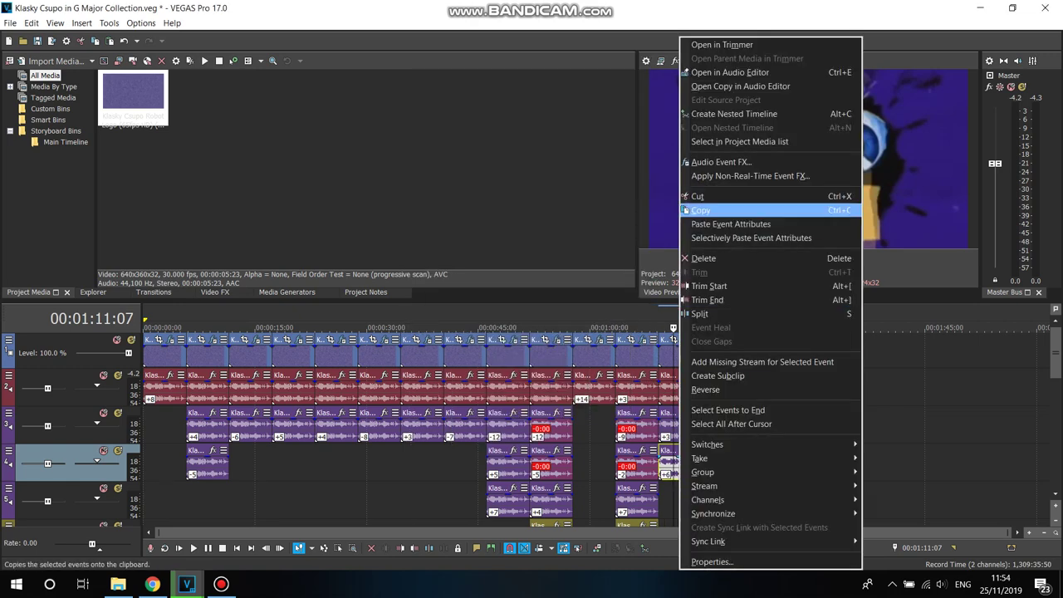
click(701, 211)
click(658, 328)
right_click(682, 503)
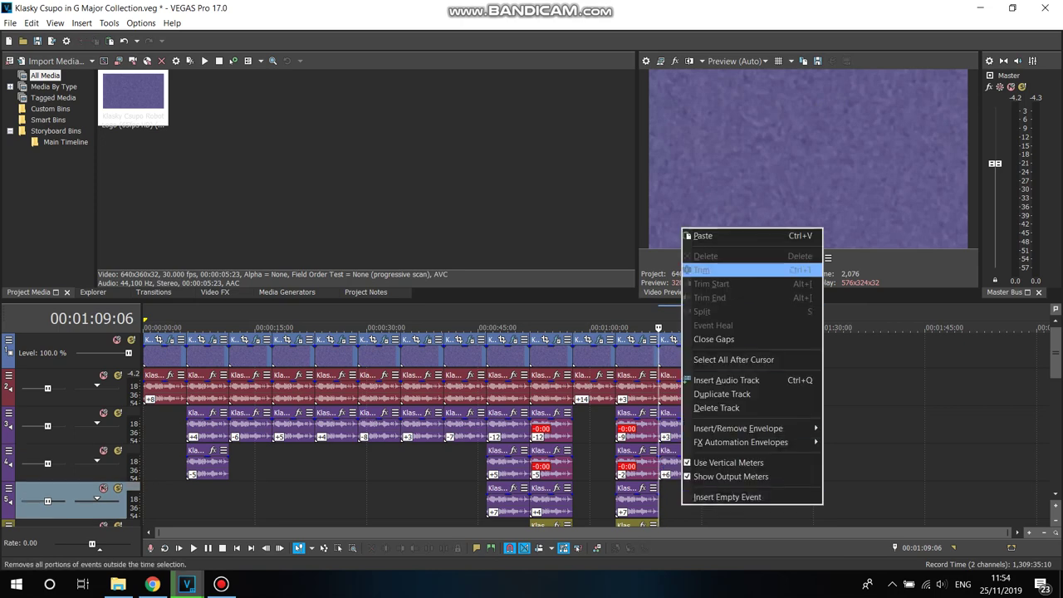
click(703, 236)
- Set the pitch change of the pasted audio clip on track 5 to 9
right_click(679, 501)
click(714, 562)
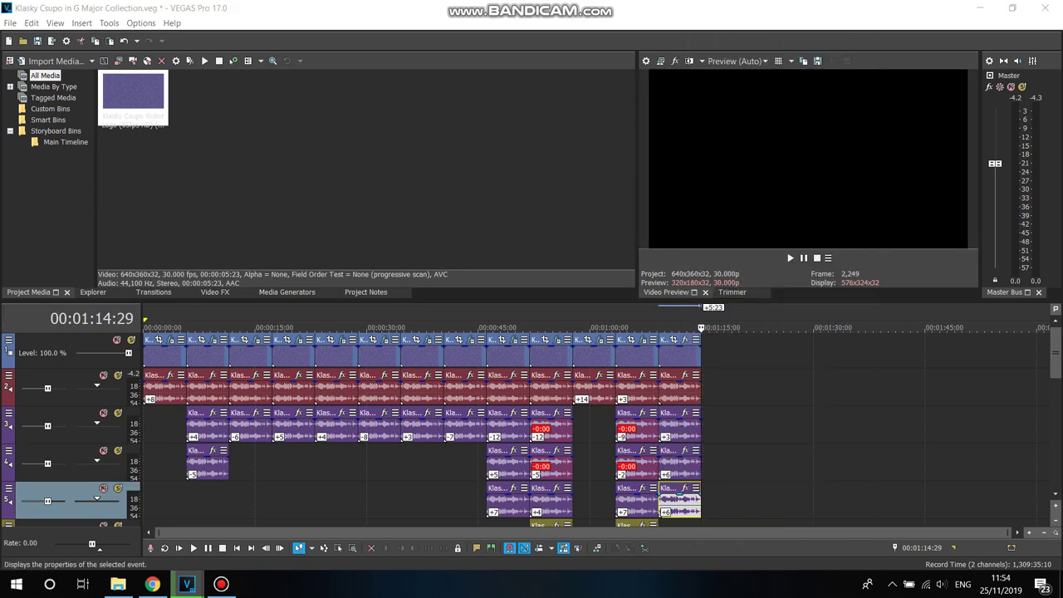
click(583, 309)
text(9)
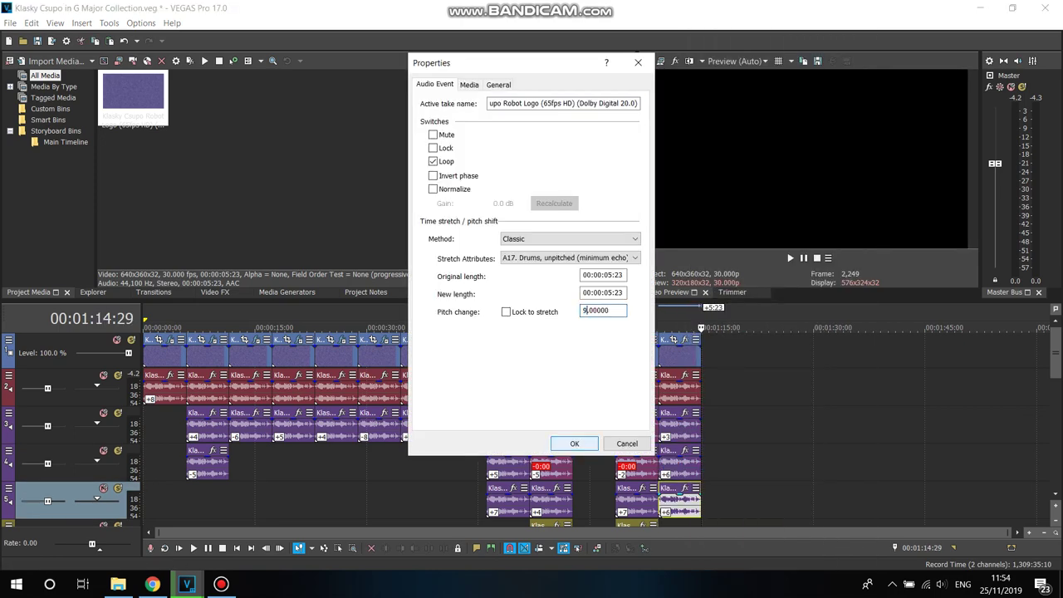
click(573, 443)
- Copy the last audio clip on track 5 and place the copy directly below it on track 6, aligned with its start
scroll(581, 424, down, 2)
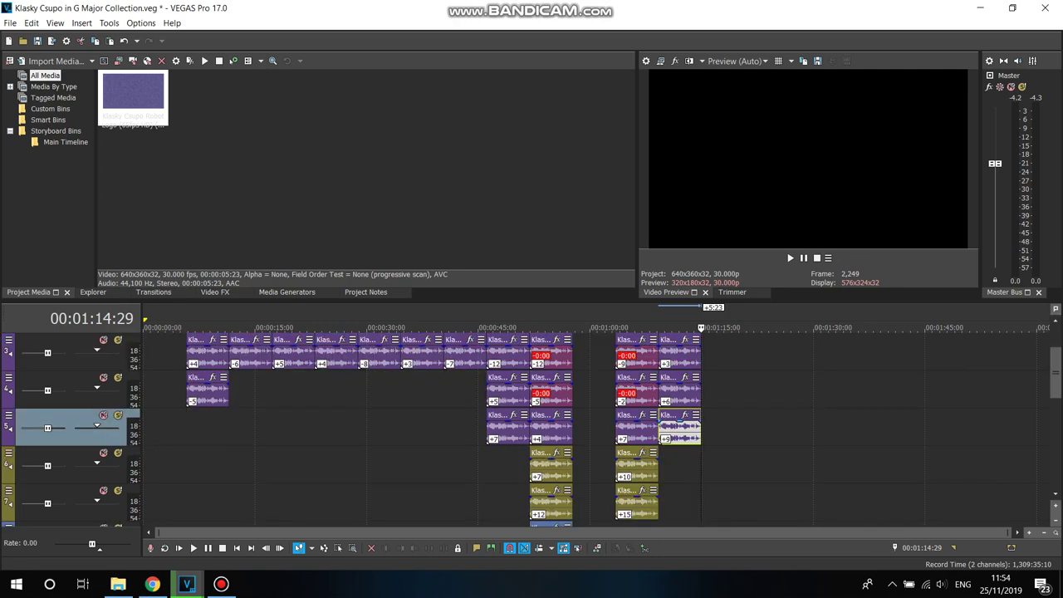
right_click(683, 425)
click(723, 218)
click(659, 327)
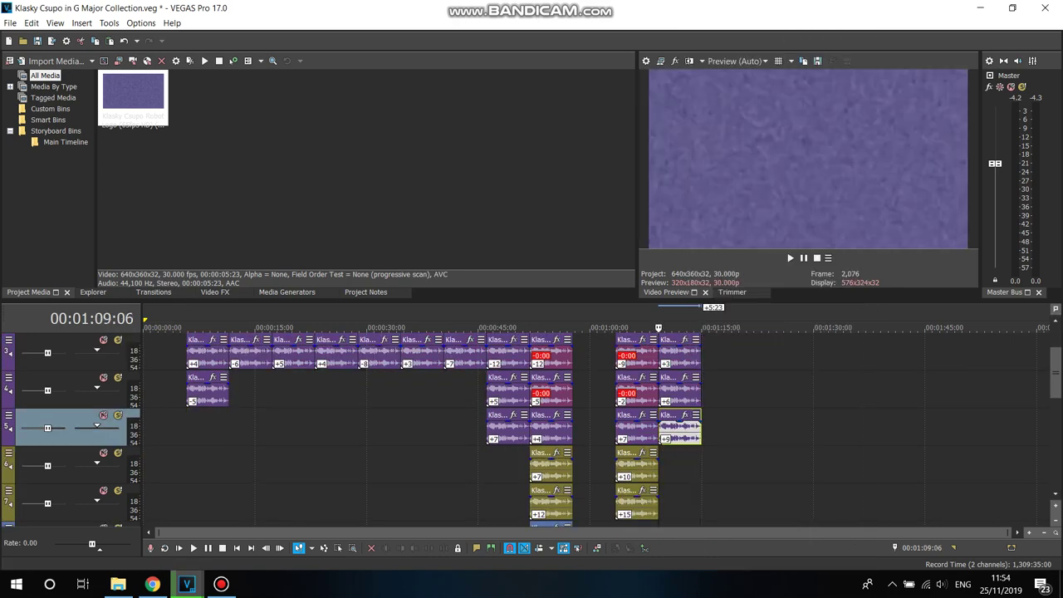
right_click(689, 497)
click(723, 209)
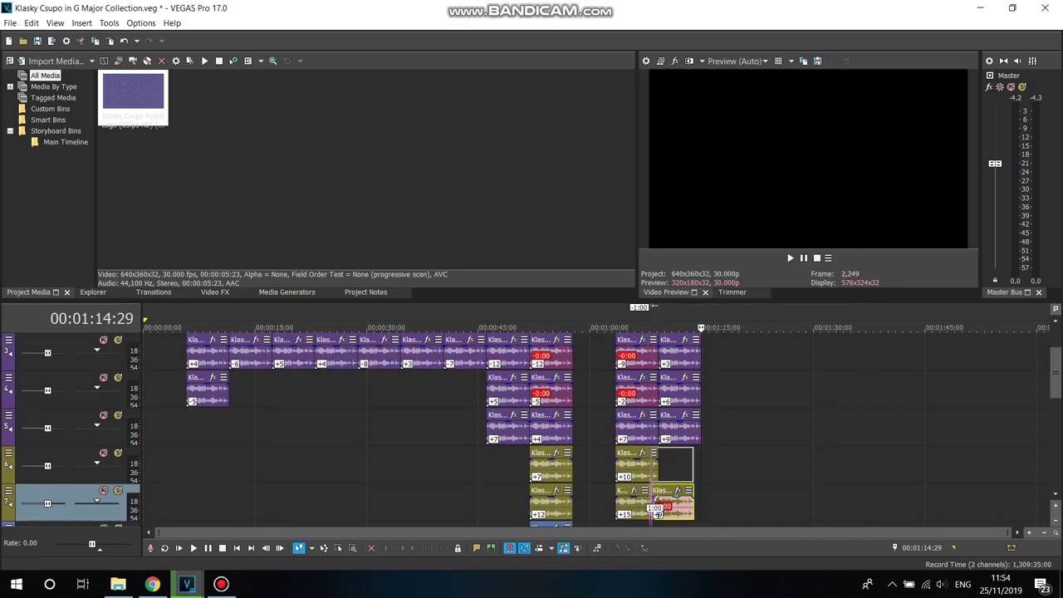
drag(677, 502, 677, 465)
- Set the pitch change of the new audio clip on track 6 to 12
right_click(688, 465)
click(718, 561)
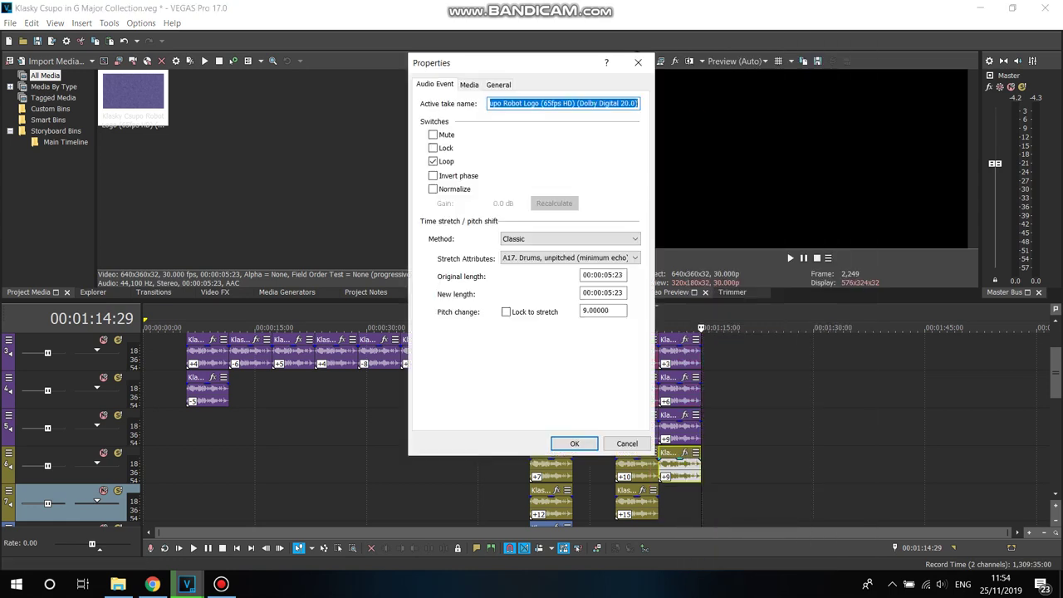
click(584, 310)
text(12)
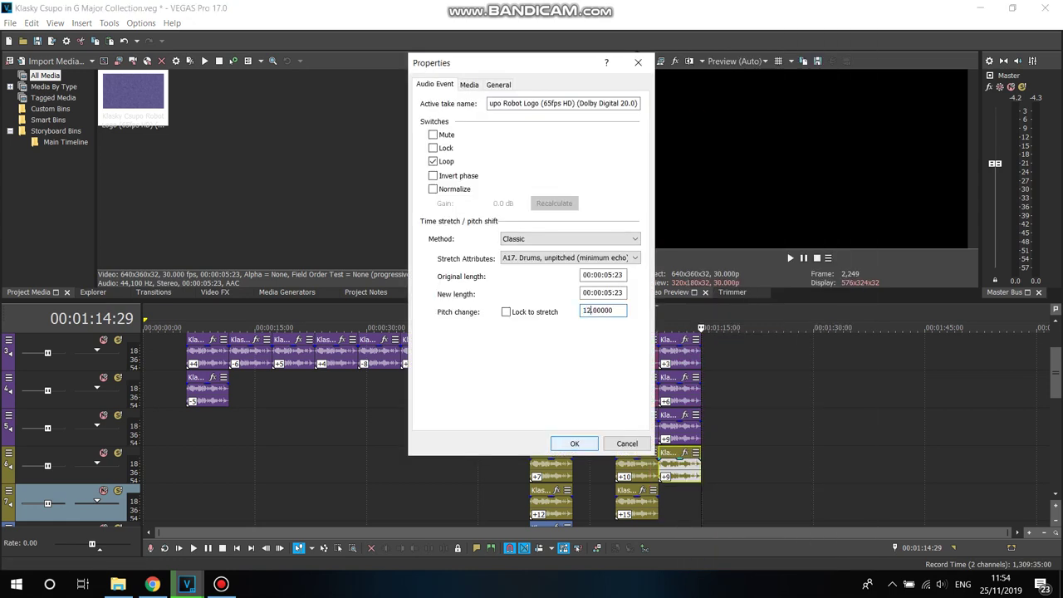
key(Return)
- Apply the Channel Blend preset RGB to BGR and the Color Curves preset G Major 4 to the last video clip
scroll(423, 430, up, 3)
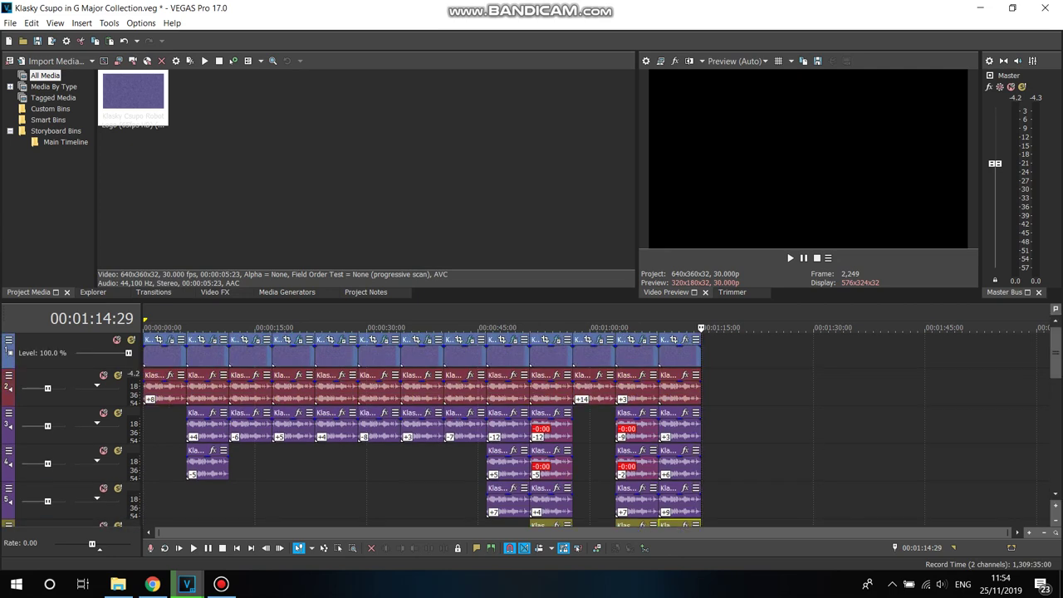
click(680, 327)
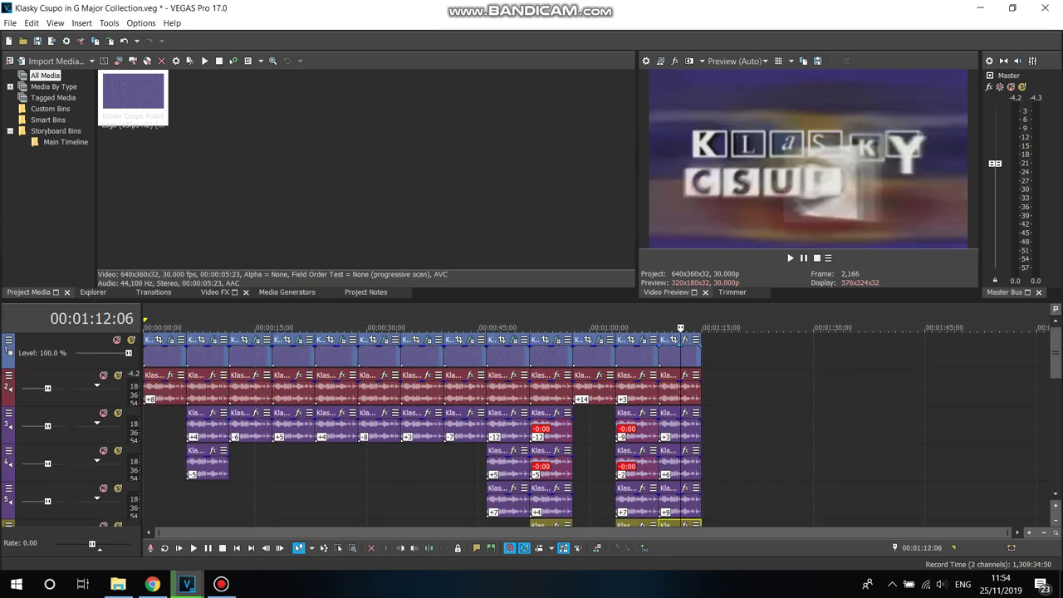
key(alt+8)
click(58, 84)
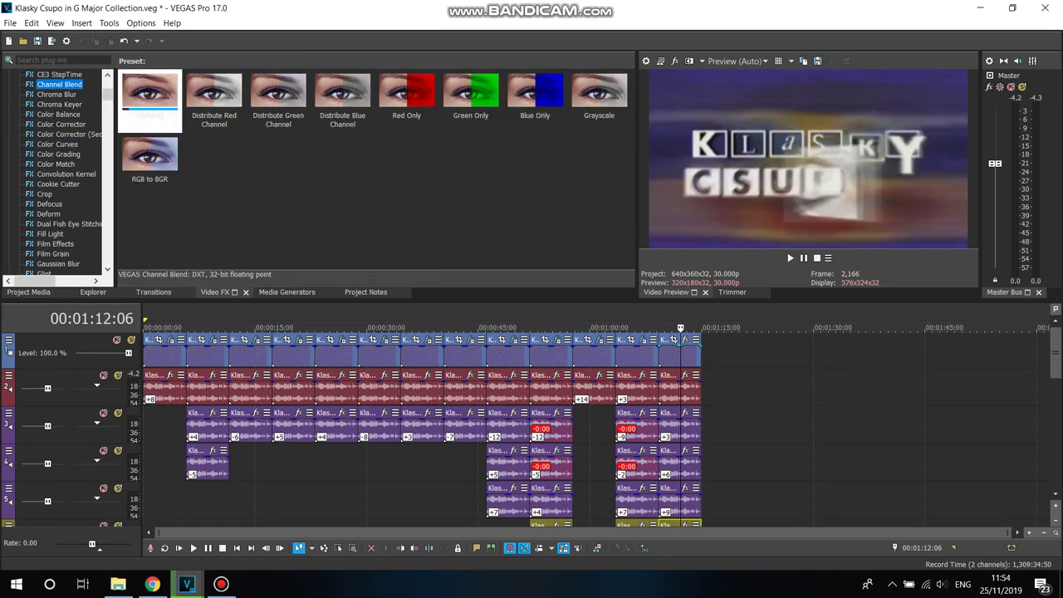
click(150, 165)
drag(149, 164, 669, 353)
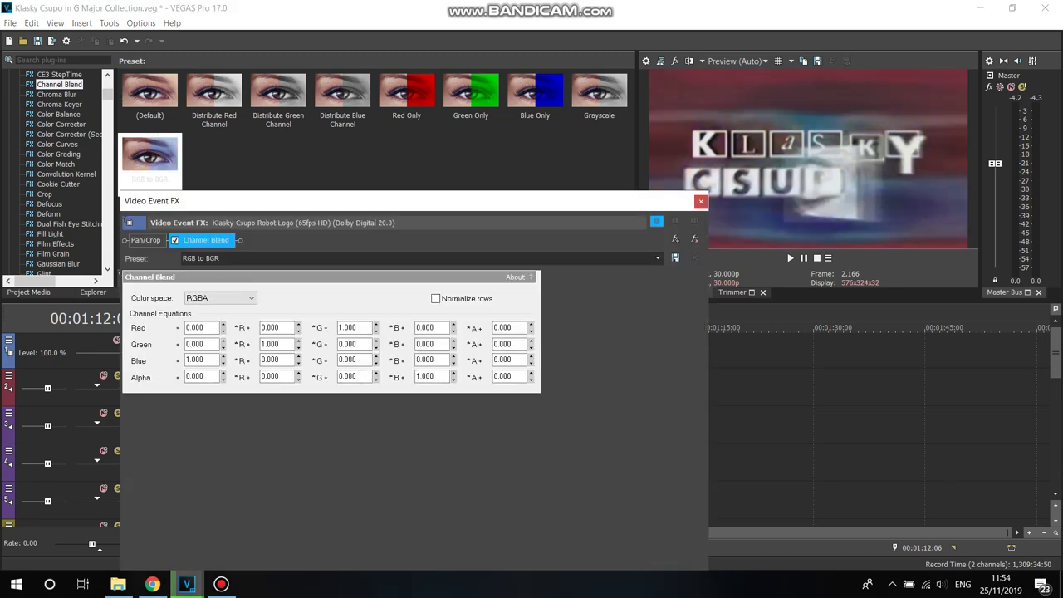
click(57, 143)
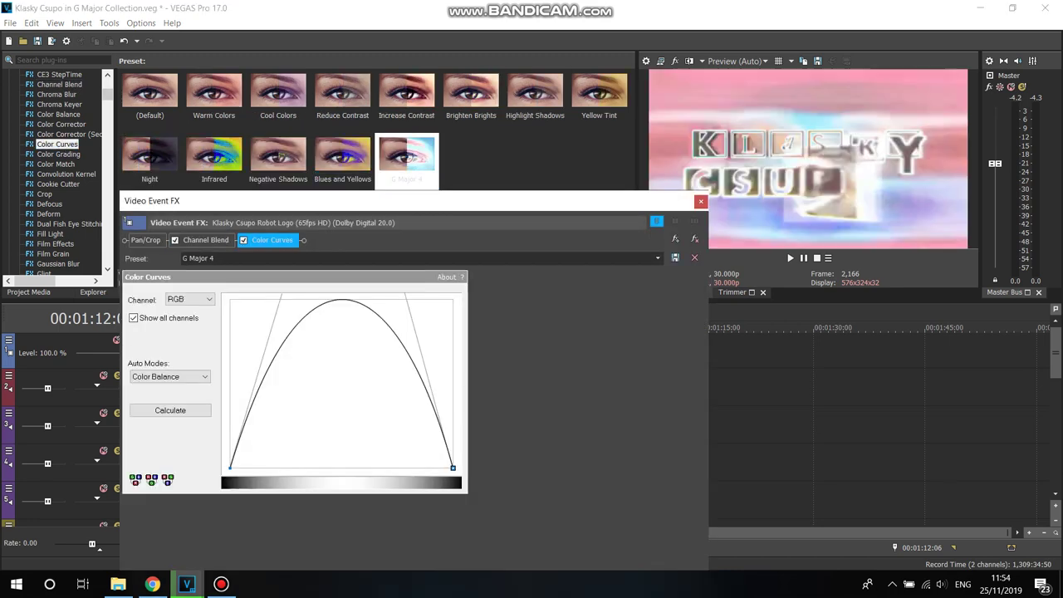
key(Escape)
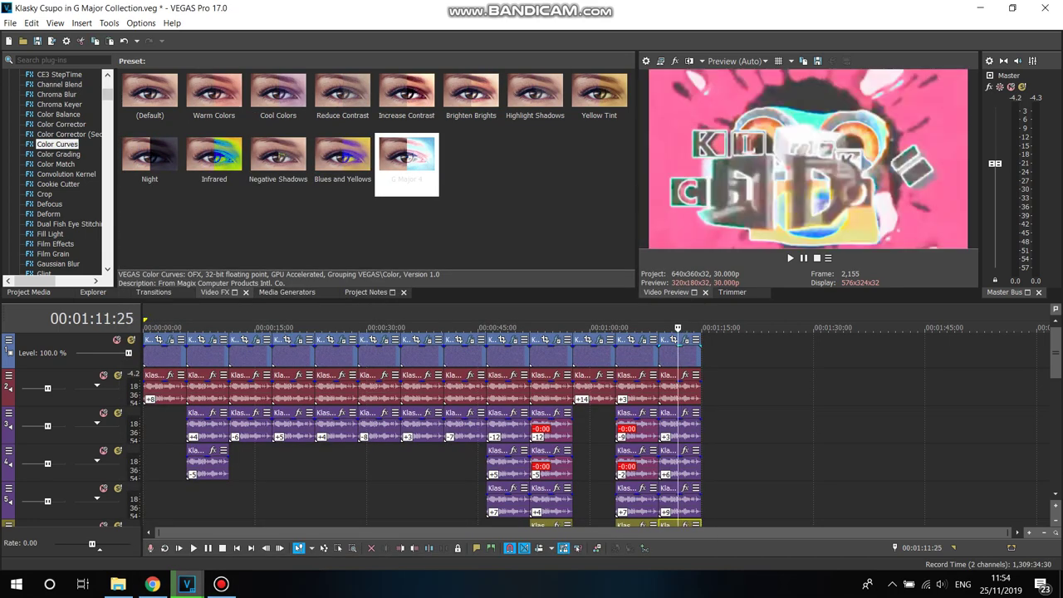
- Add the Klasky Csupo Robot Logo media at the end of the timeline and place the playhead inside the new clip
click(33, 292)
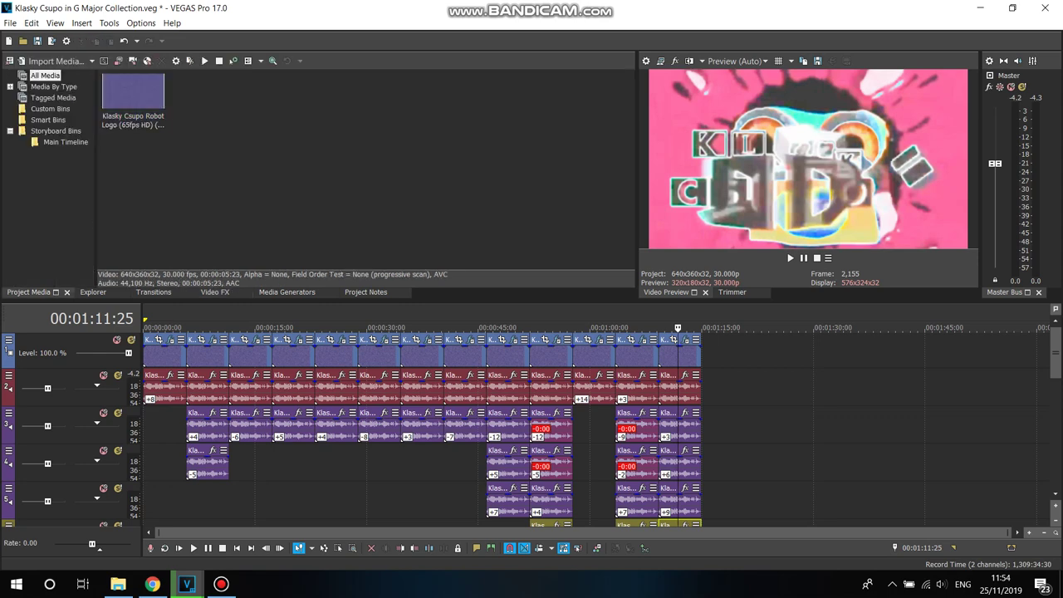
drag(133, 98, 714, 351)
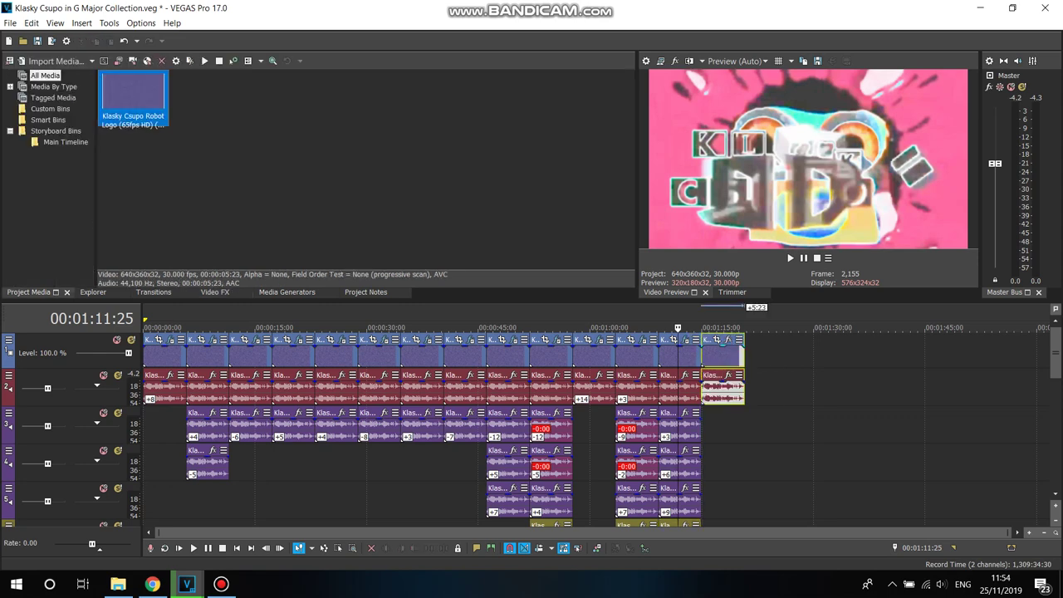
click(706, 350)
- Apply the Gradient Map effect with the Grayscale Inverted preset to the new last video clip
click(214, 292)
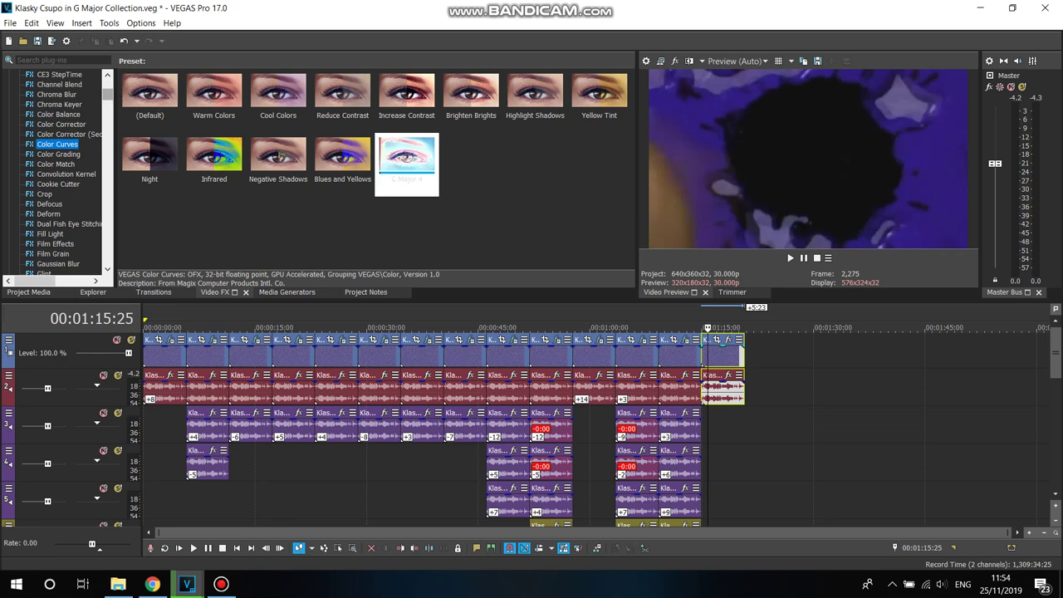
scroll(58, 170, down, 5)
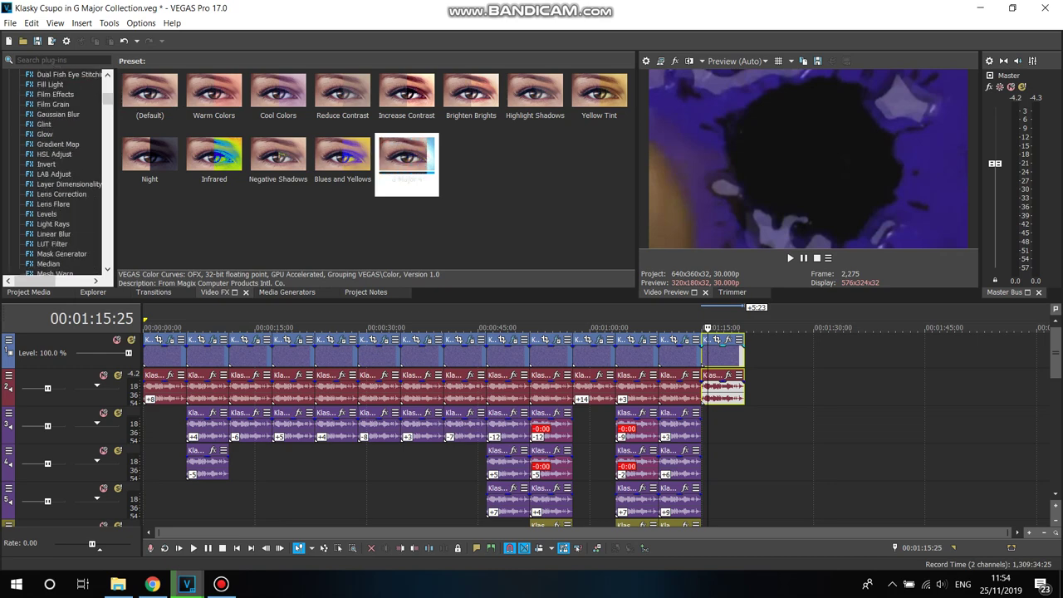
click(58, 144)
drag(149, 95, 722, 353)
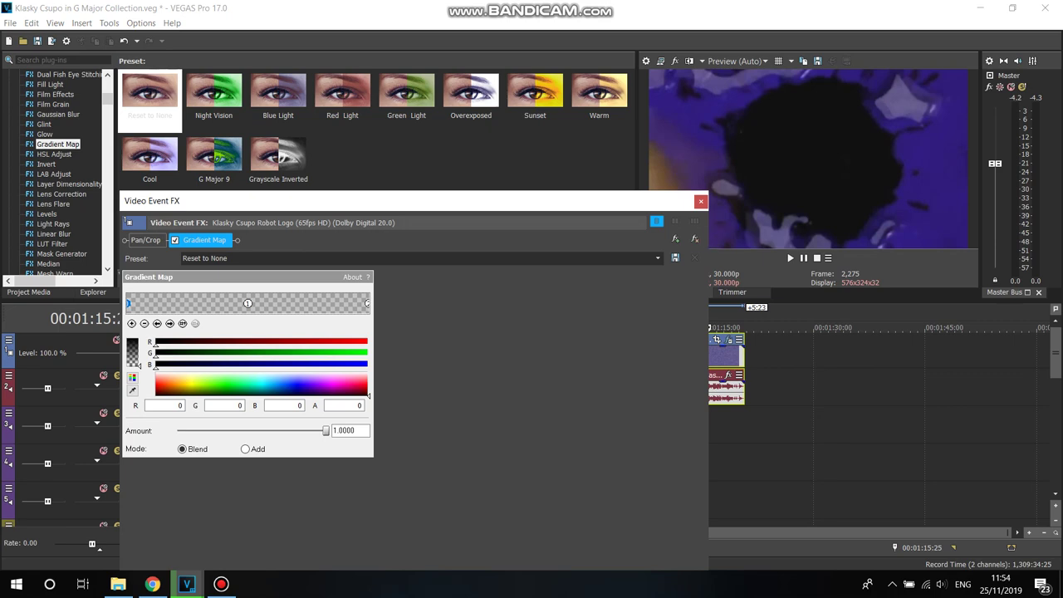
drag(278, 154, 726, 353)
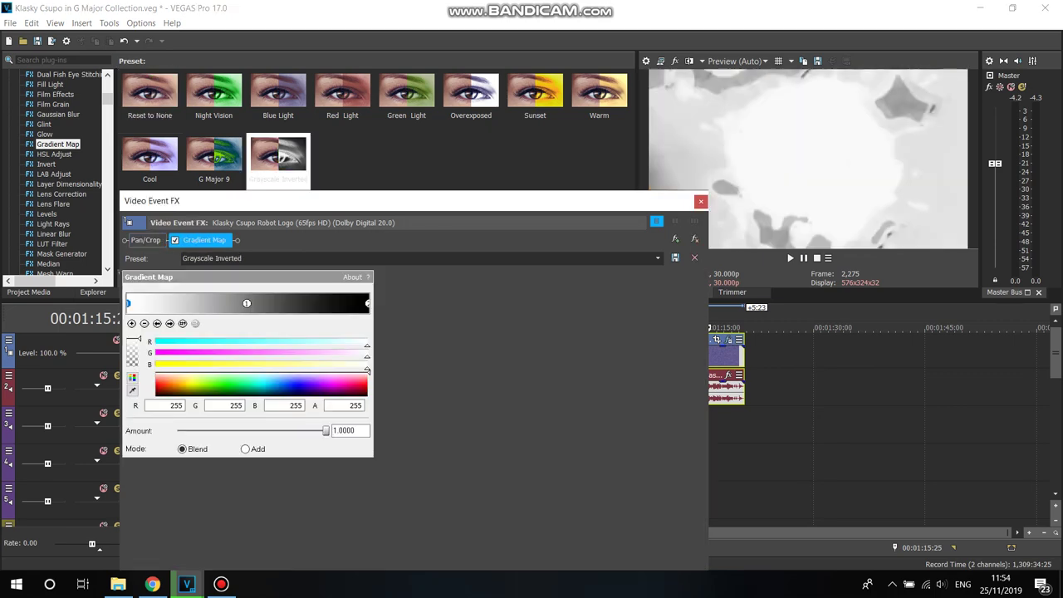
- Make the gradient run from pure blue (0, 0, 255) to black by recolouring its middle point and moving it to the start, replacing the white point
click(247, 303)
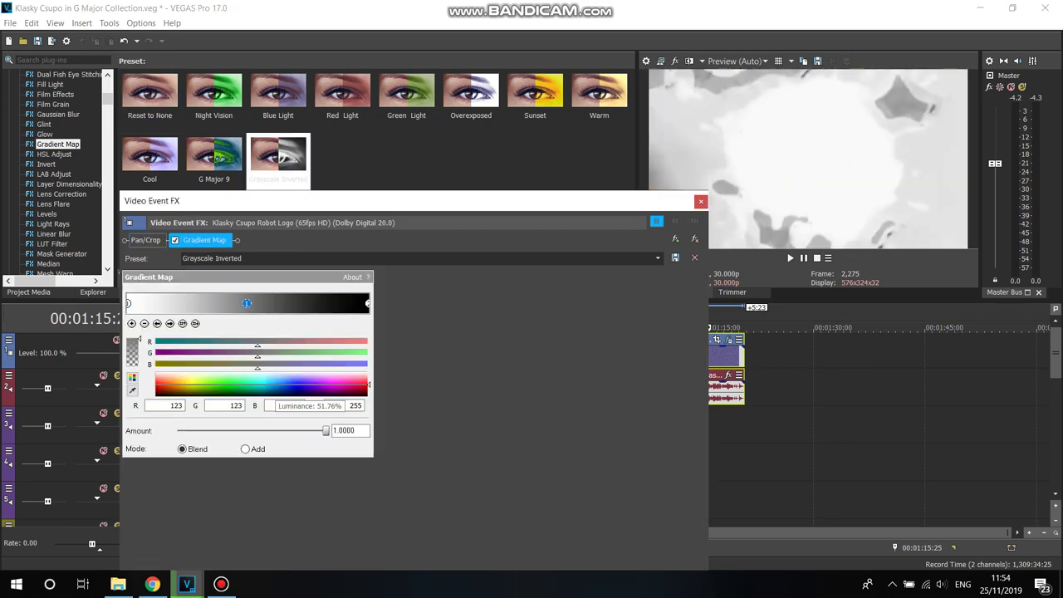
click(296, 379)
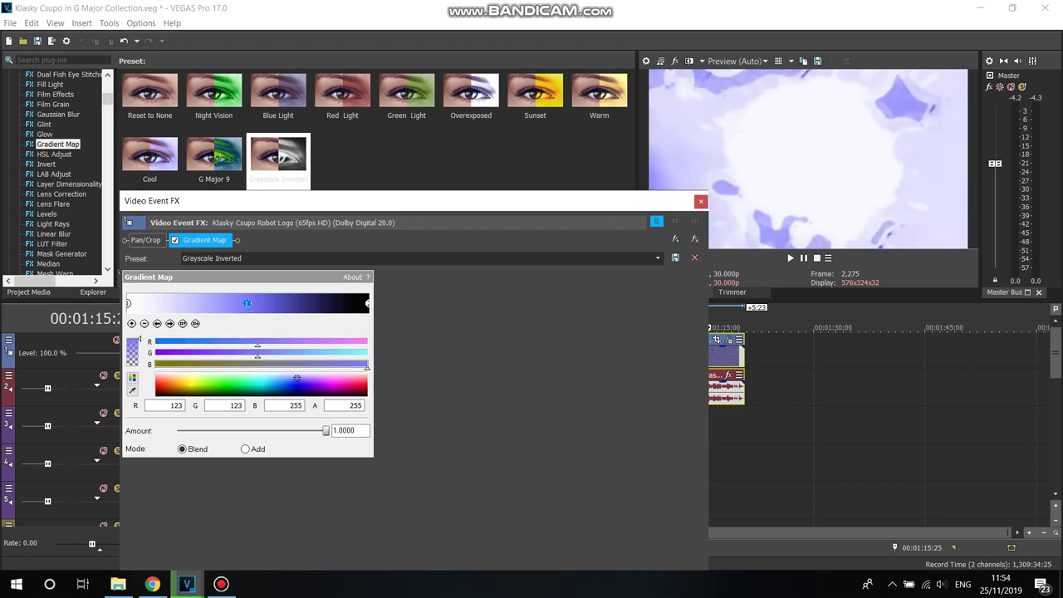
mouse_move(297, 379)
mouse_down()
mouse_move(314, 384)
mouse_move(296, 383)
mouse_up()
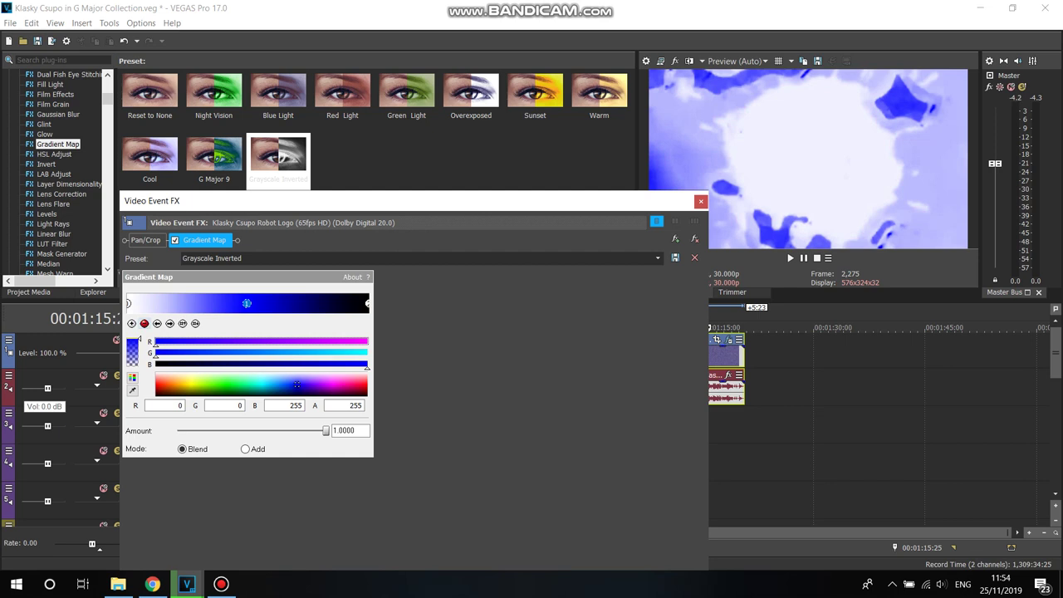
click(144, 323)
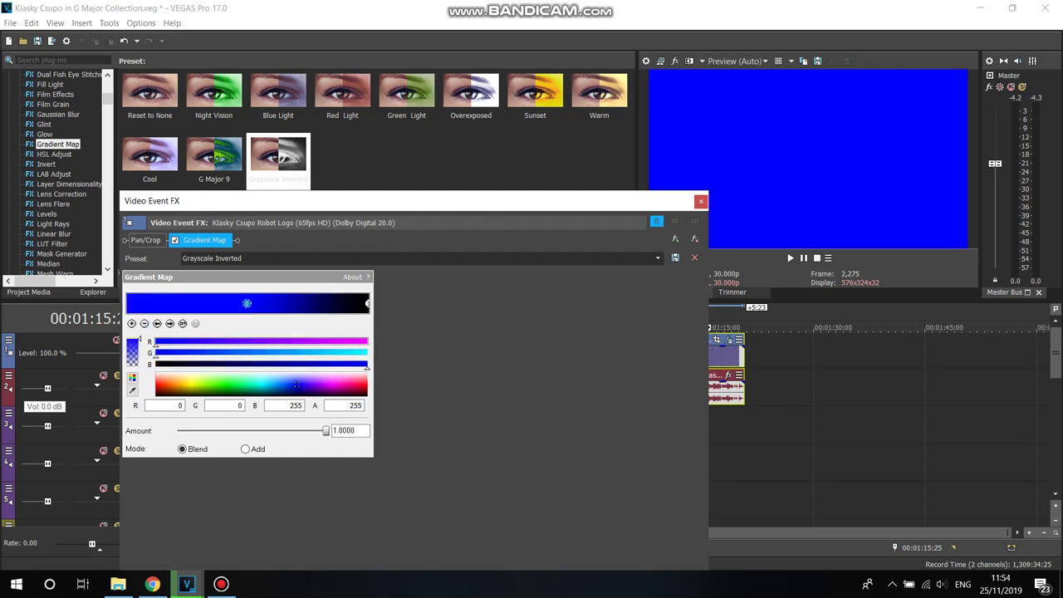
drag(247, 303, 129, 303)
- Preview the gradient map at 00:01:17:12 and save its settings as the preset G Major 14
click(720, 329)
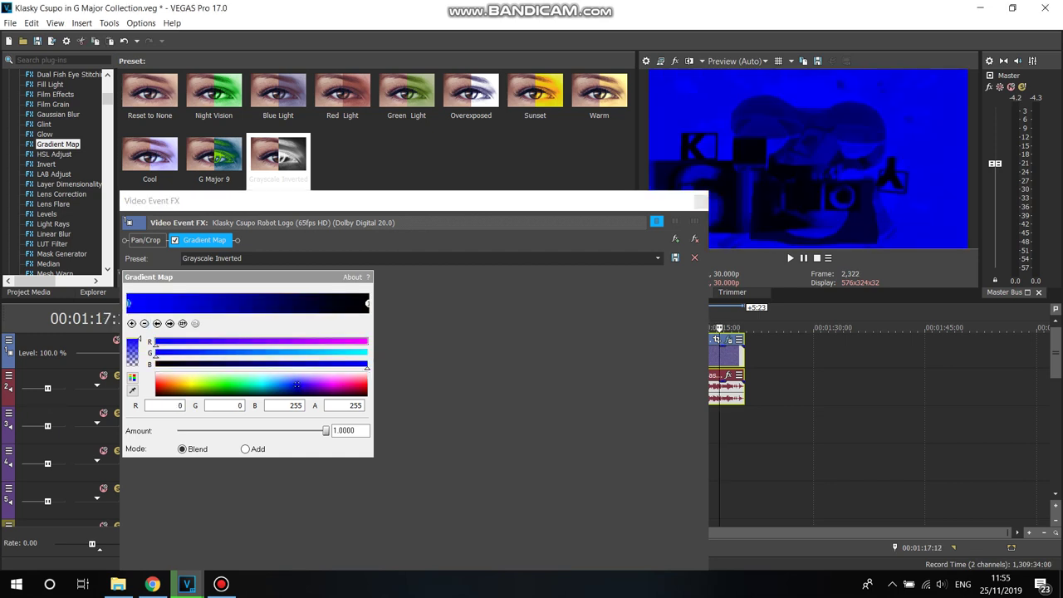
text(G Major 14)
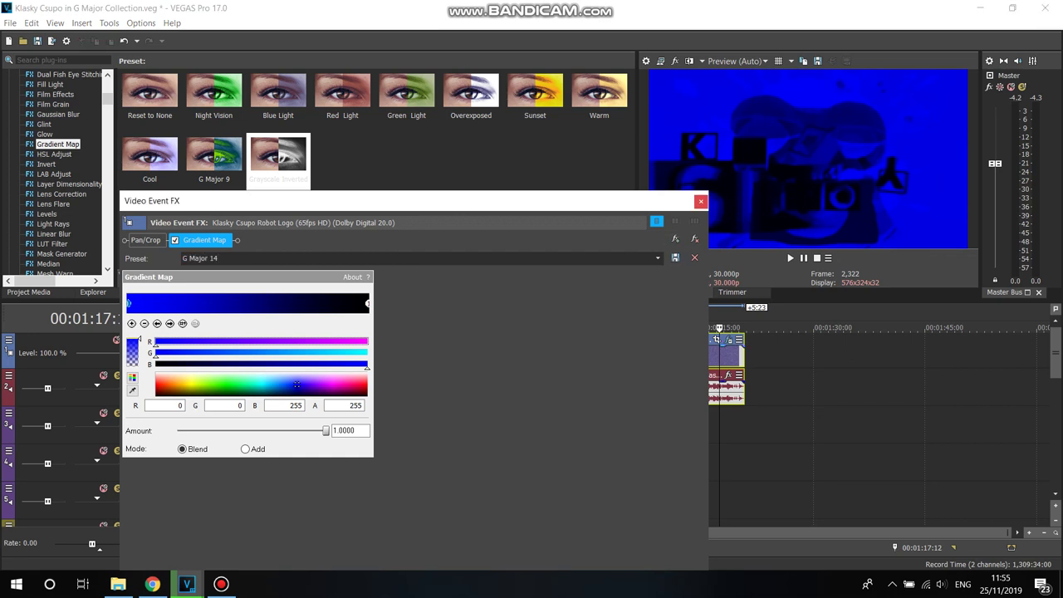
click(700, 201)
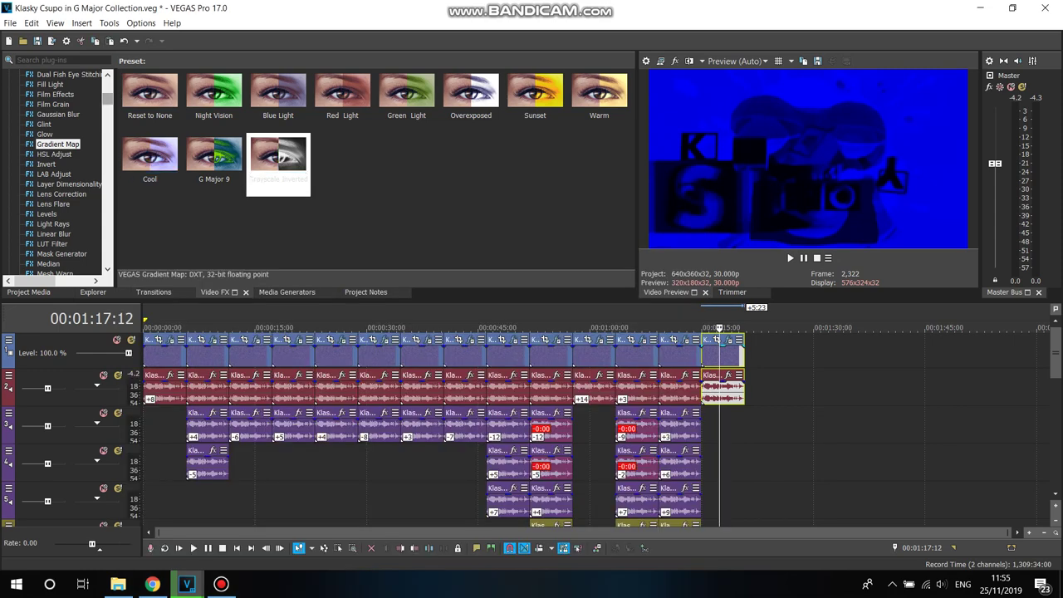
- Apply two Mirror effects to the last video clip, one with the Reflect Left preset and one with Reflect Top
scroll(58, 166, down, 3)
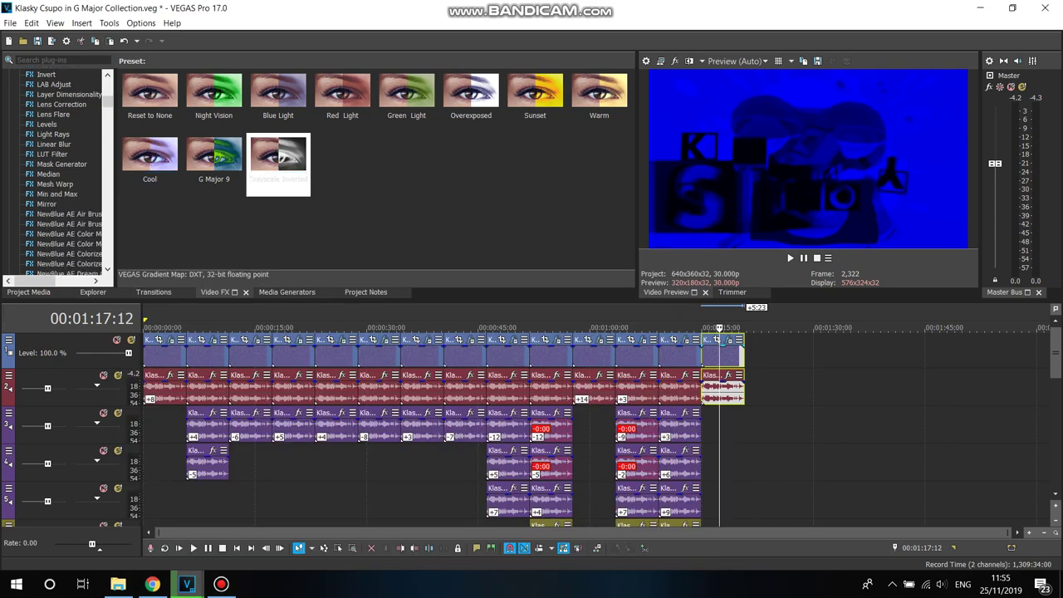
click(46, 204)
drag(729, 340, 728, 339)
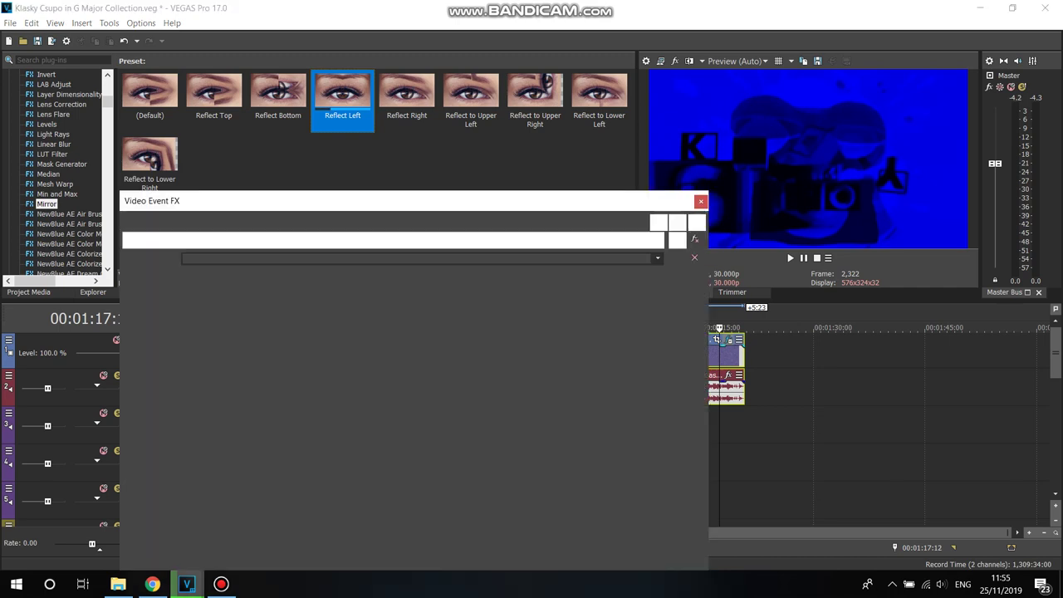
click(213, 95)
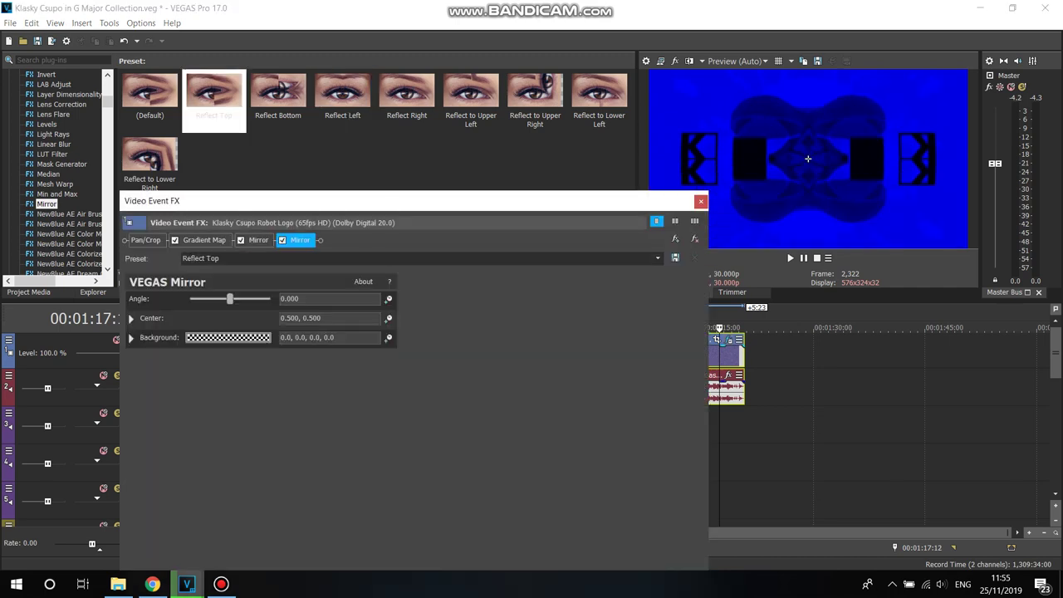
click(700, 201)
- Add a second copy of the logo media's audio on track 3 under the last clip, deleting the extra video track it brings
click(29, 291)
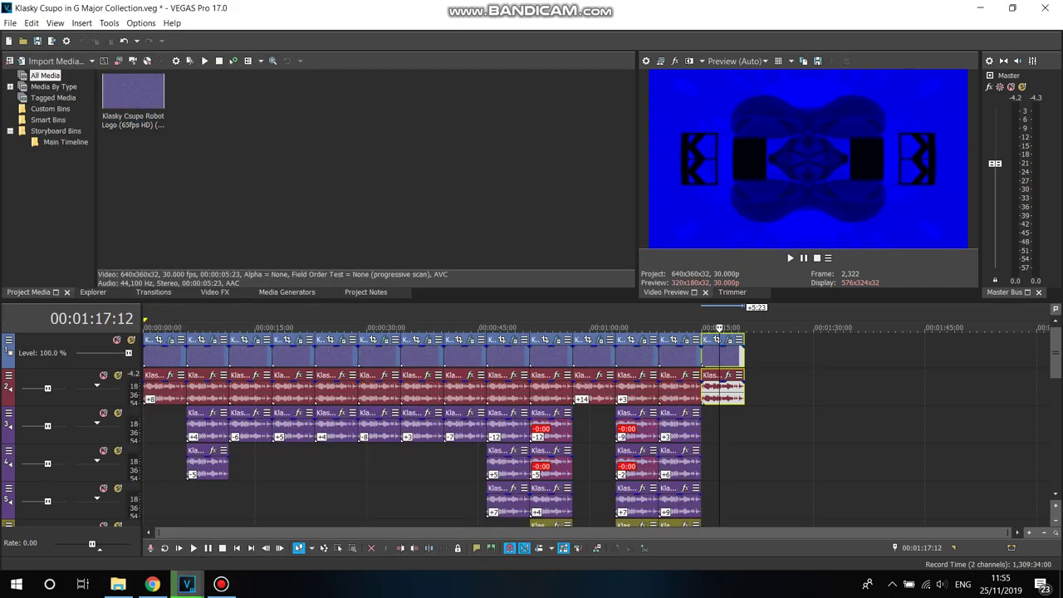
drag(133, 95, 710, 423)
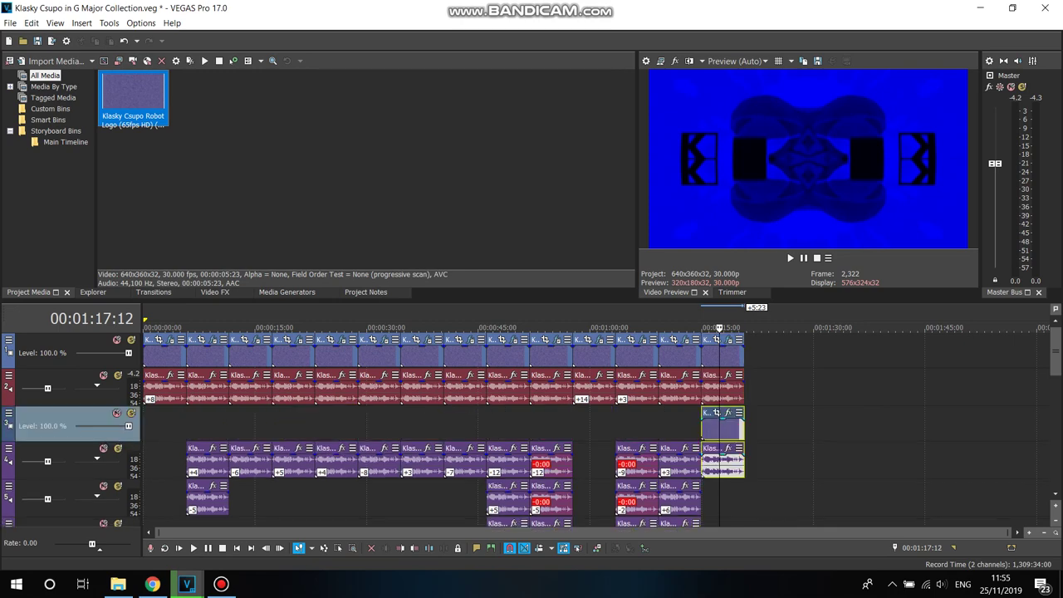
right_click(692, 419)
click(712, 304)
- Set the last clip's track 3 audio to Classic stretching with A17. Drums, unpitched (minimum echo) and a pitch change of -12
right_click(724, 425)
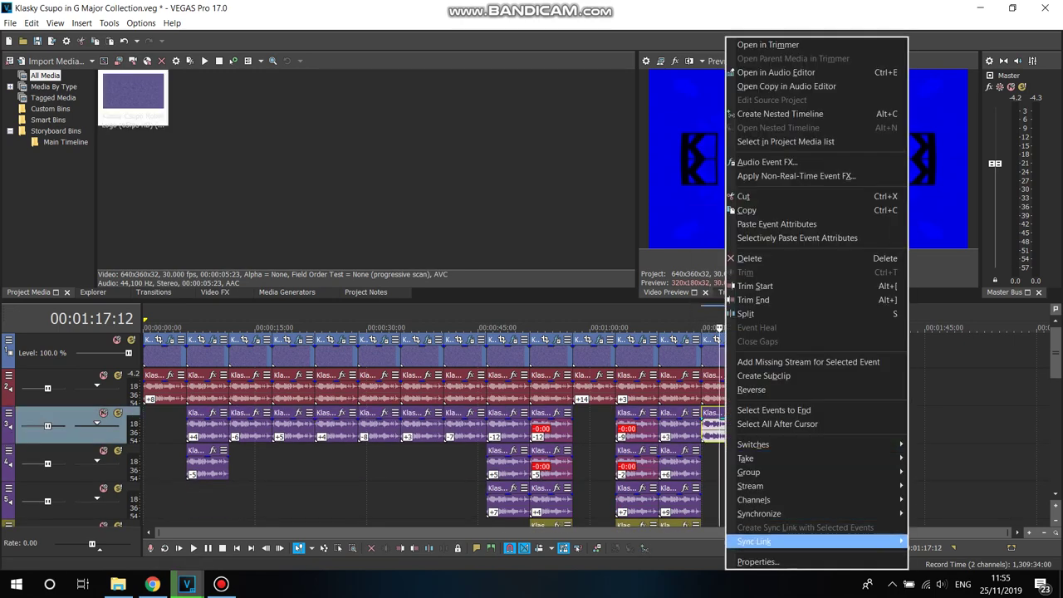
click(757, 561)
click(570, 238)
click(531, 260)
click(570, 258)
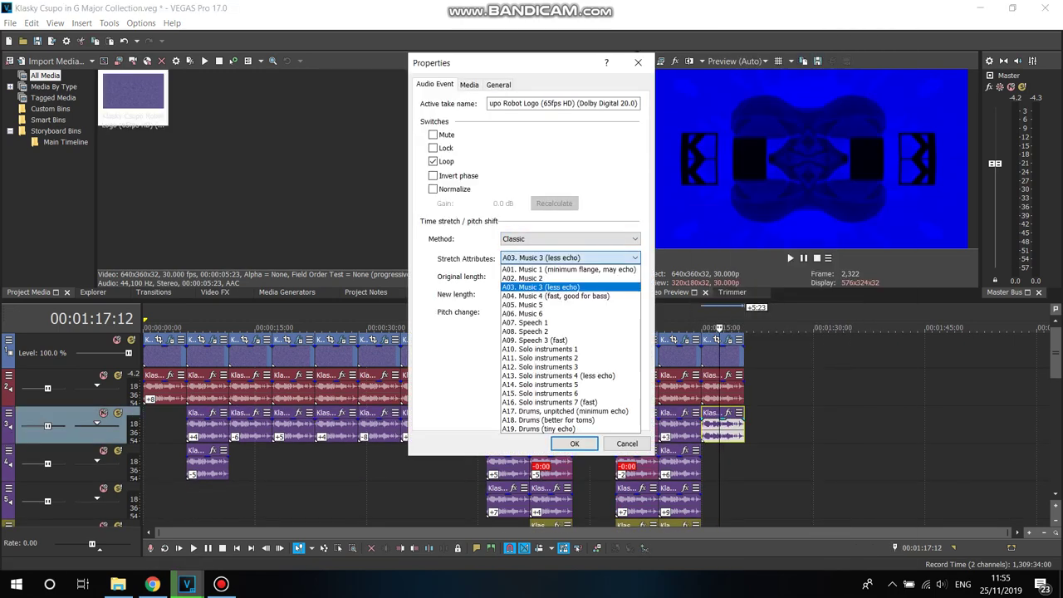
click(564, 410)
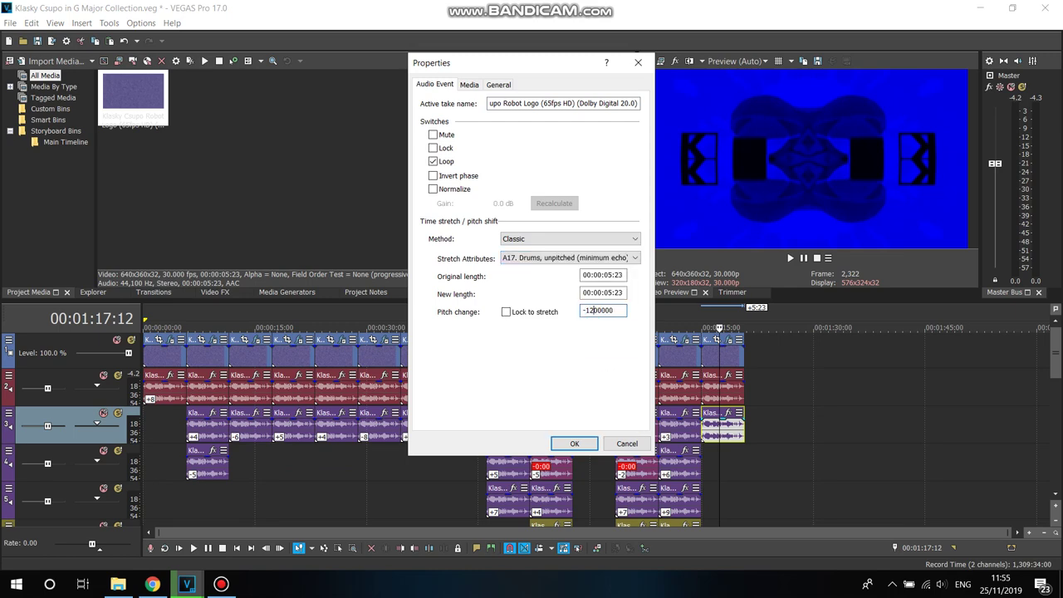
click(574, 444)
- Copy the last clip's pitch-shifted track 3 audio and paste it directly below on track 4 at 00:01:14:29
right_click(724, 425)
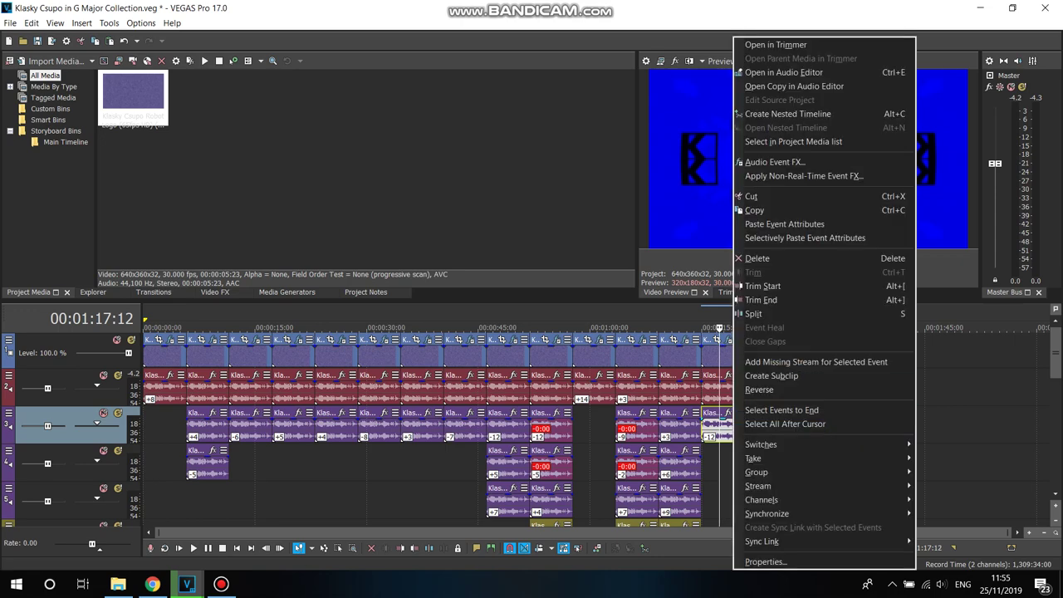
click(748, 210)
click(700, 465)
right_click(742, 468)
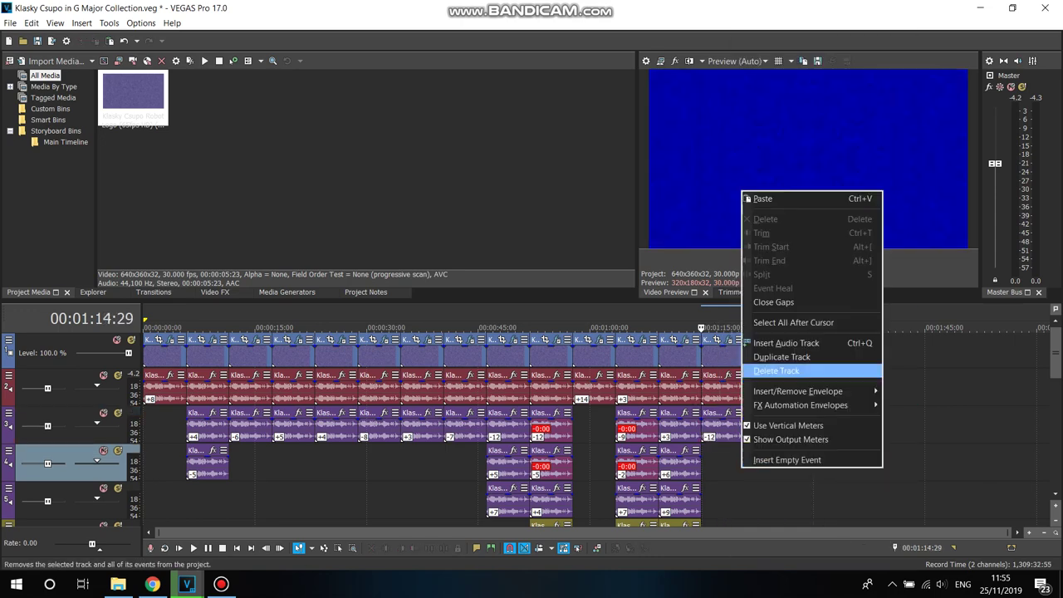
click(762, 198)
- Set the pitch change of the pasted track 4 audio to 16
right_click(723, 461)
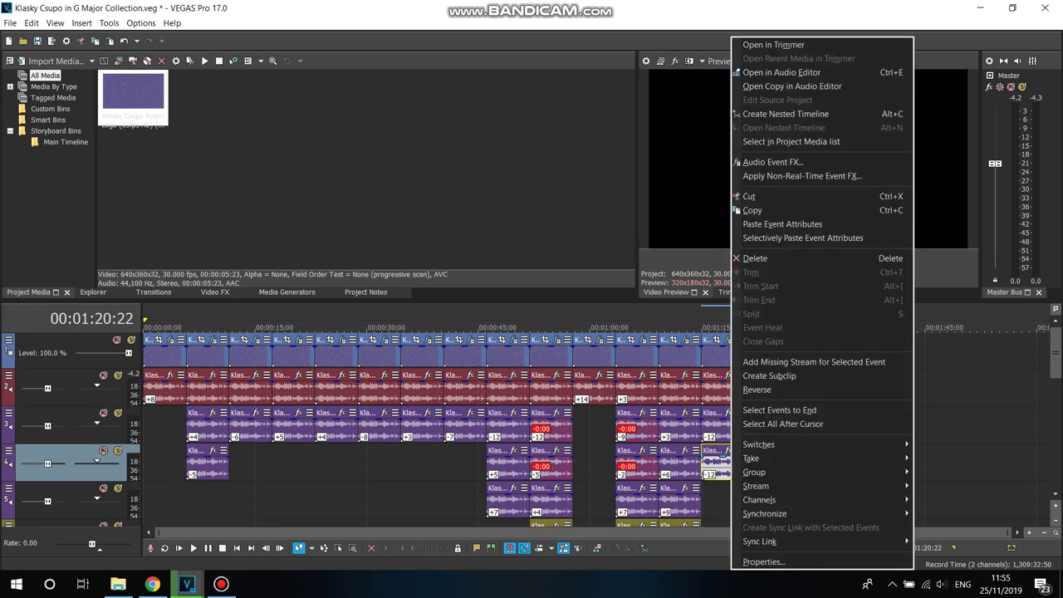
click(762, 561)
click(587, 309)
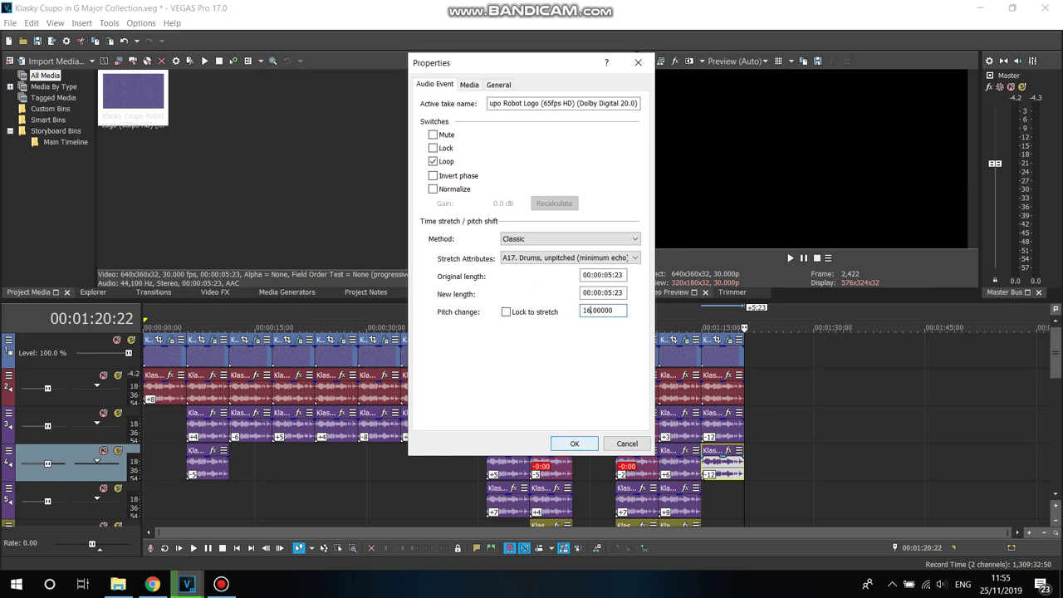
key(Return)
- Save the Gradient Map and Mirror effect chain of the video clip at 00:00:59:08 as the plug-in package G Major 11
click(599, 327)
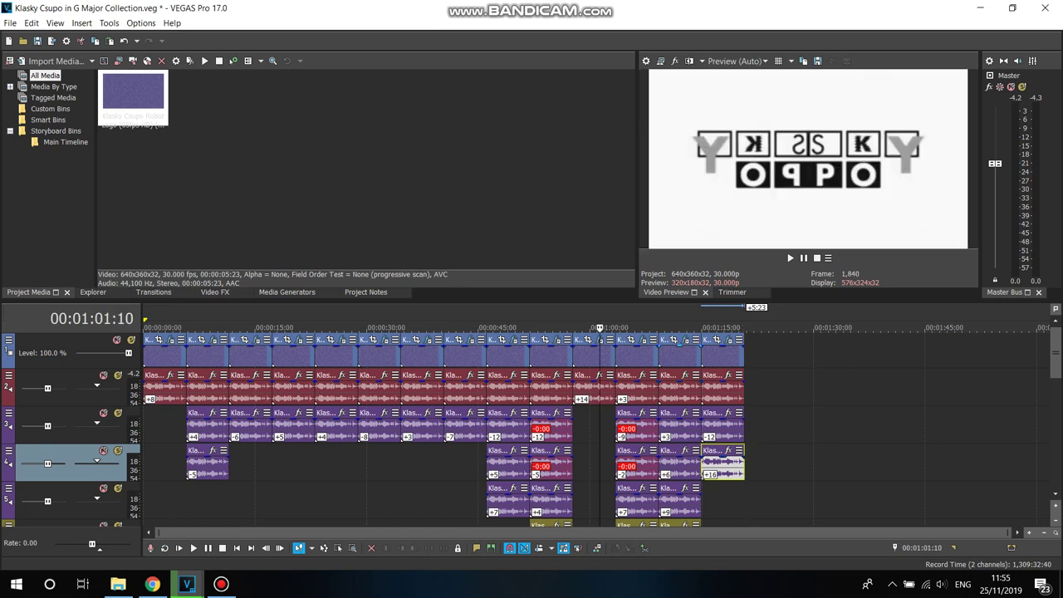
click(615, 327)
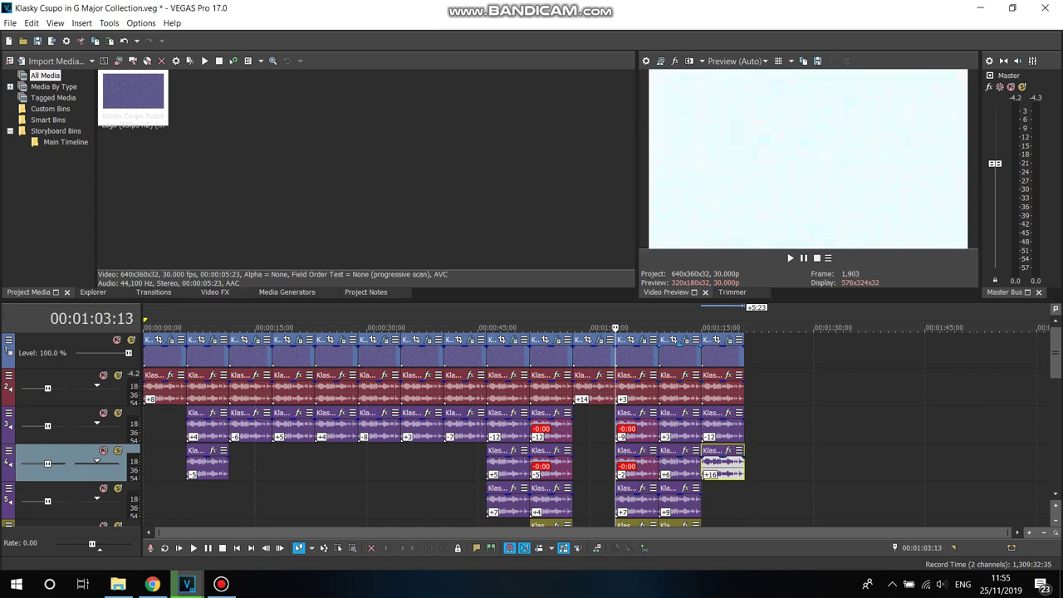
click(586, 353)
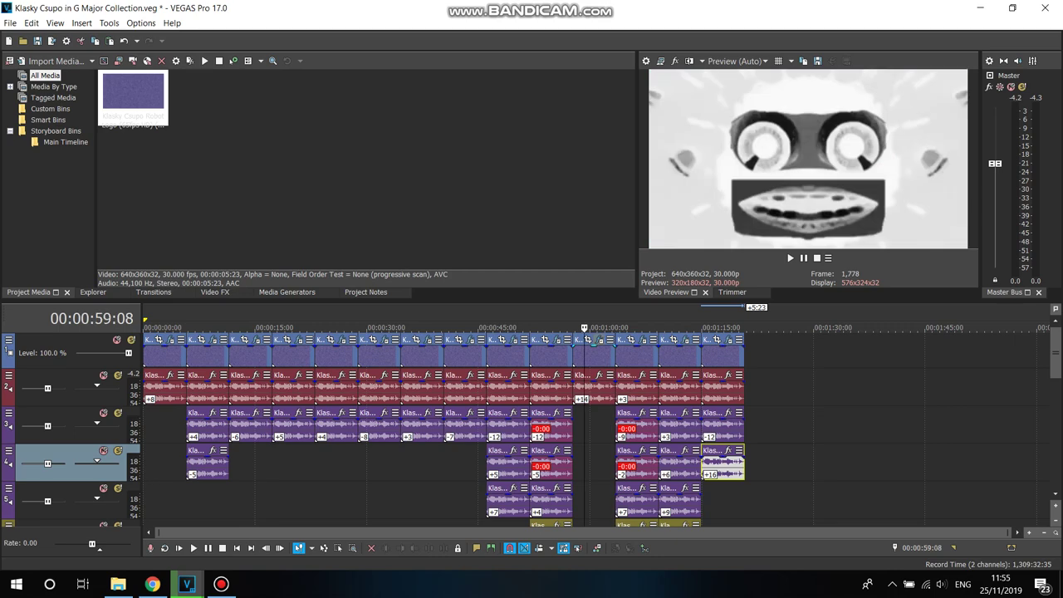
click(598, 339)
click(675, 239)
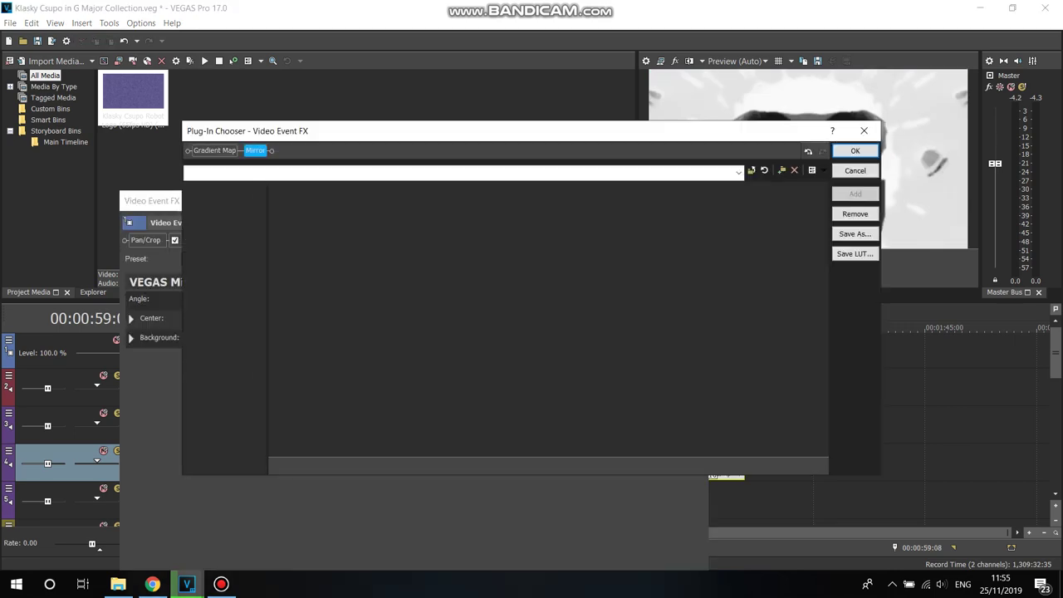
click(855, 233)
text(G Major 11)
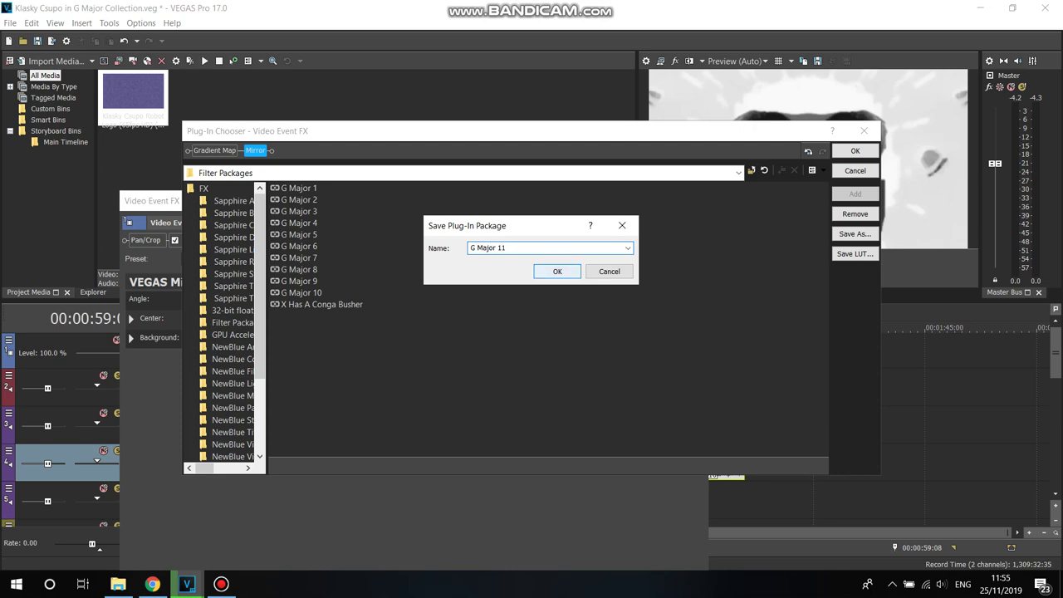
click(557, 271)
click(863, 130)
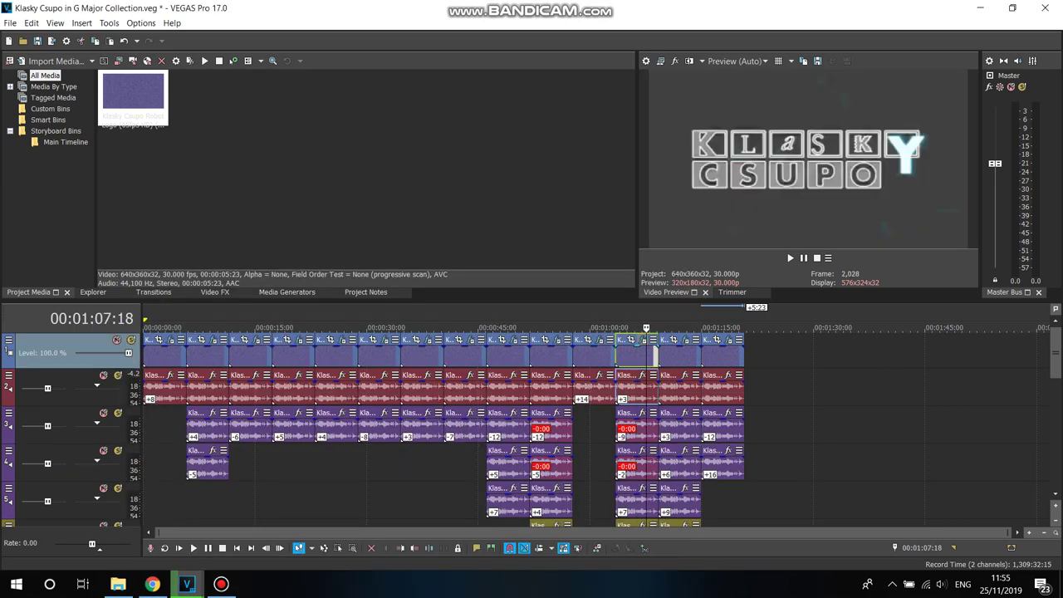
- Save the HSL Adjust and Color Curves effect chain of the clip at 00:01:07:18 as the plug-in package G Major 12
click(717, 340)
click(694, 239)
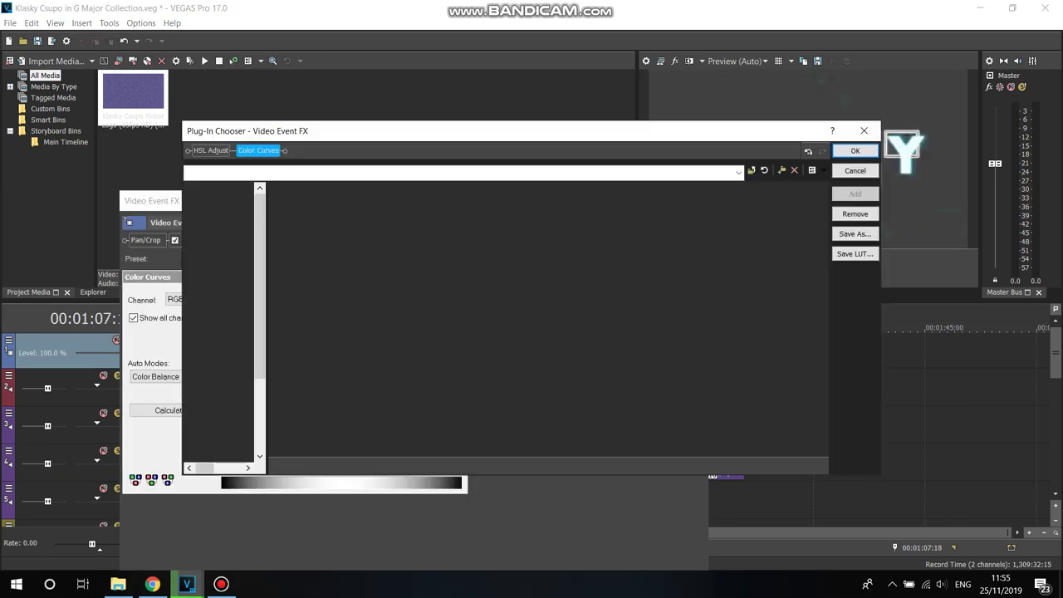
click(855, 233)
text(G Major 12)
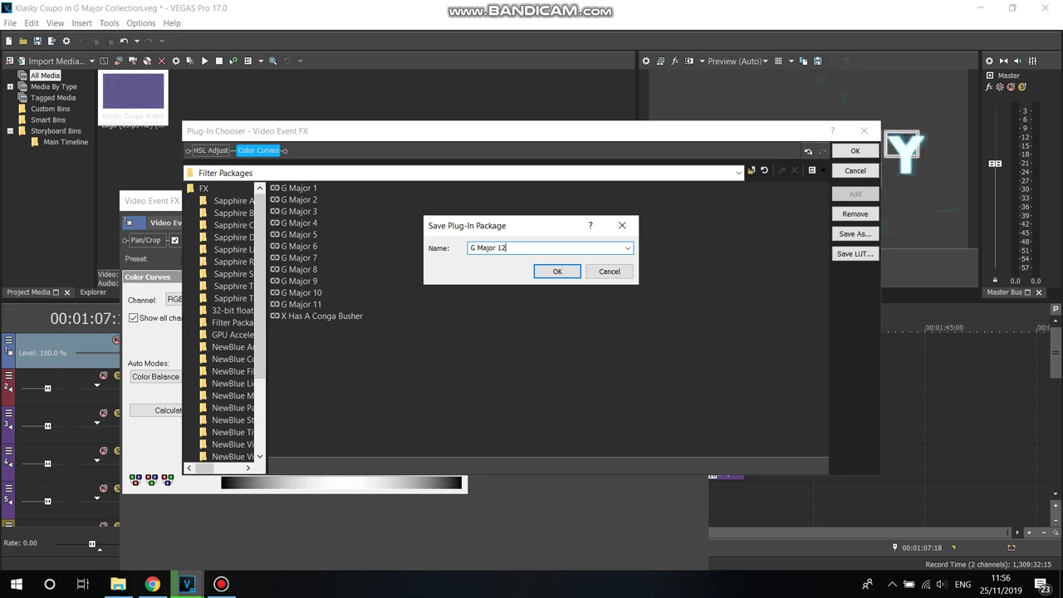
key(Return)
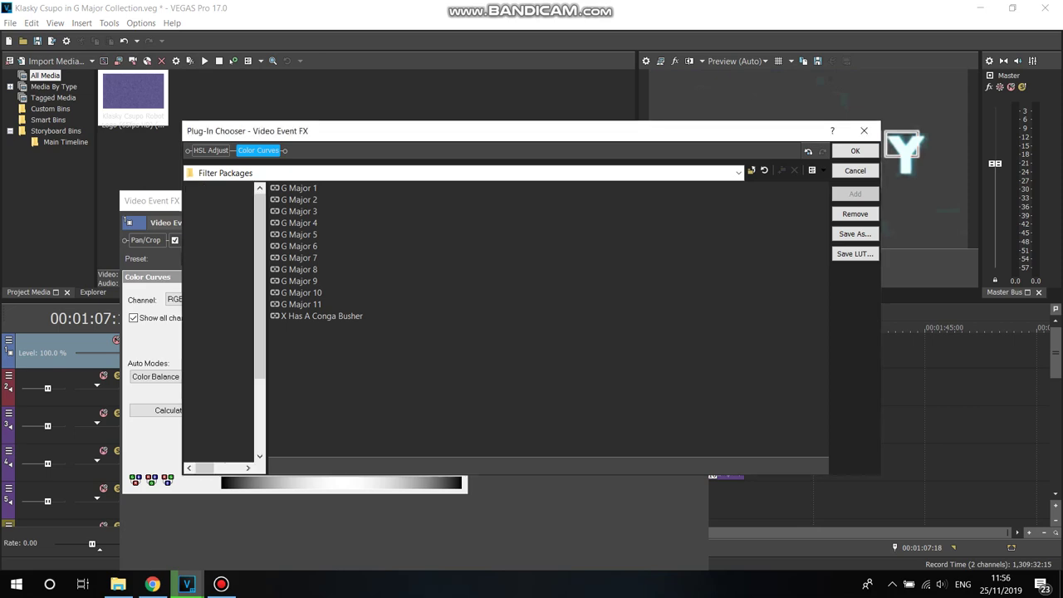
key(Return)
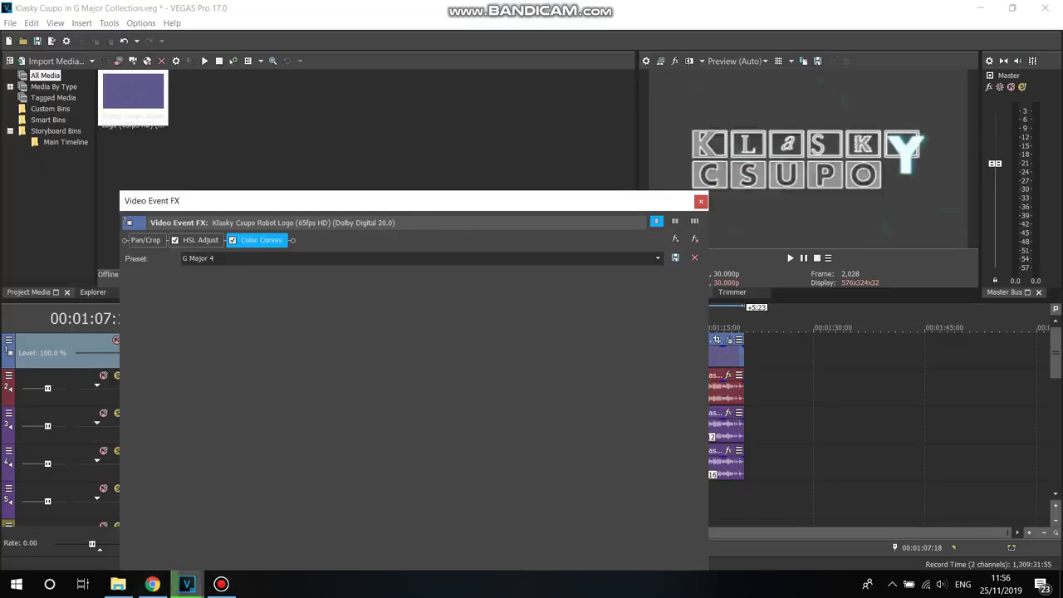
click(700, 201)
- Save the project
key(Return)
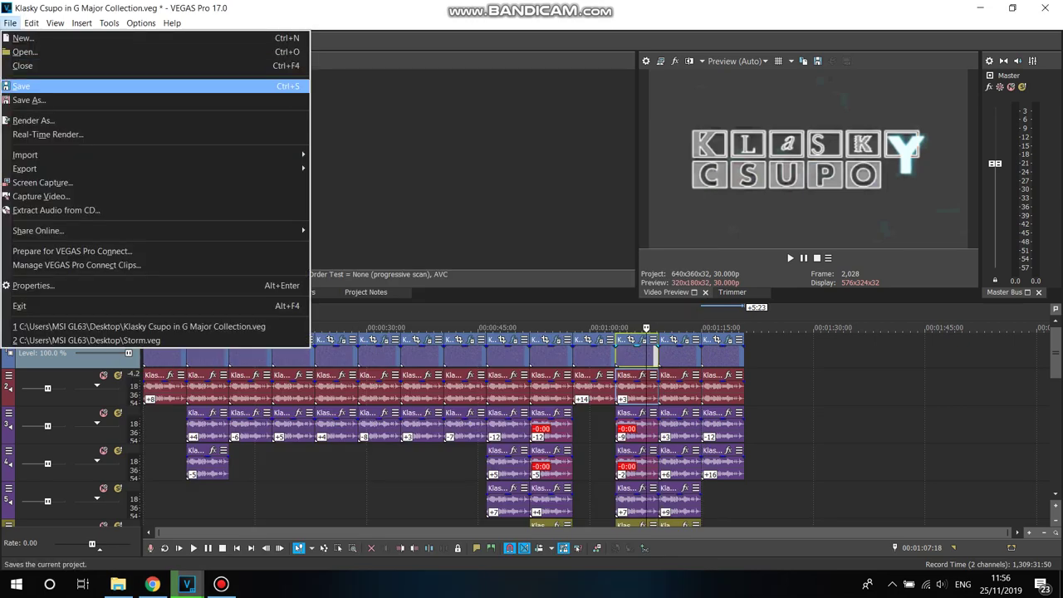
key(Escape)
key(Escape)
- Save the Channel Blend and Color Curves effect chain of the clip at 00:01:10:14 as the plug-in package G Major 13
click(668, 352)
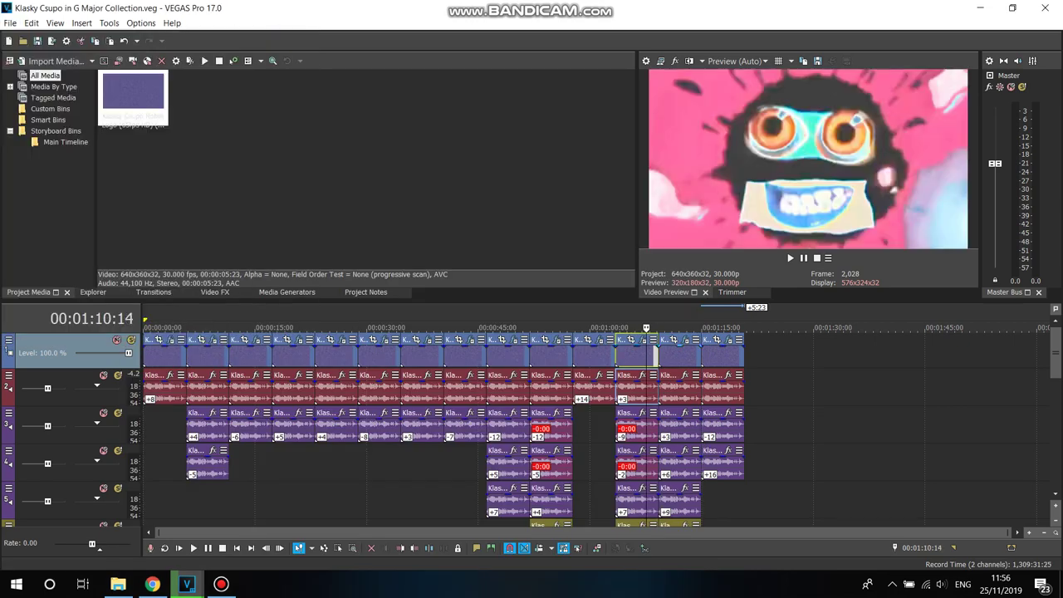
click(686, 340)
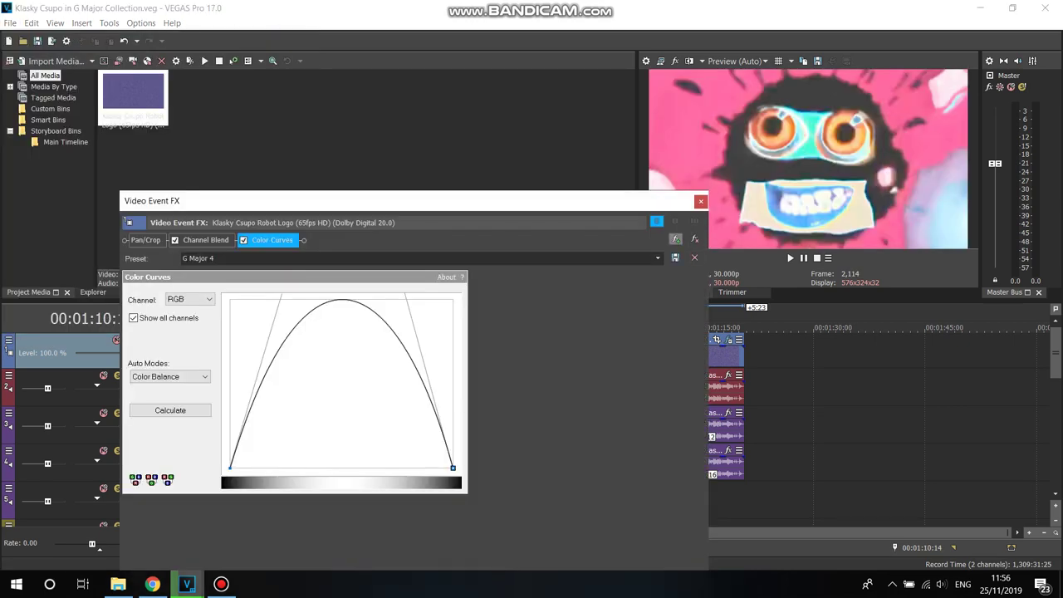
text(G Major 13)
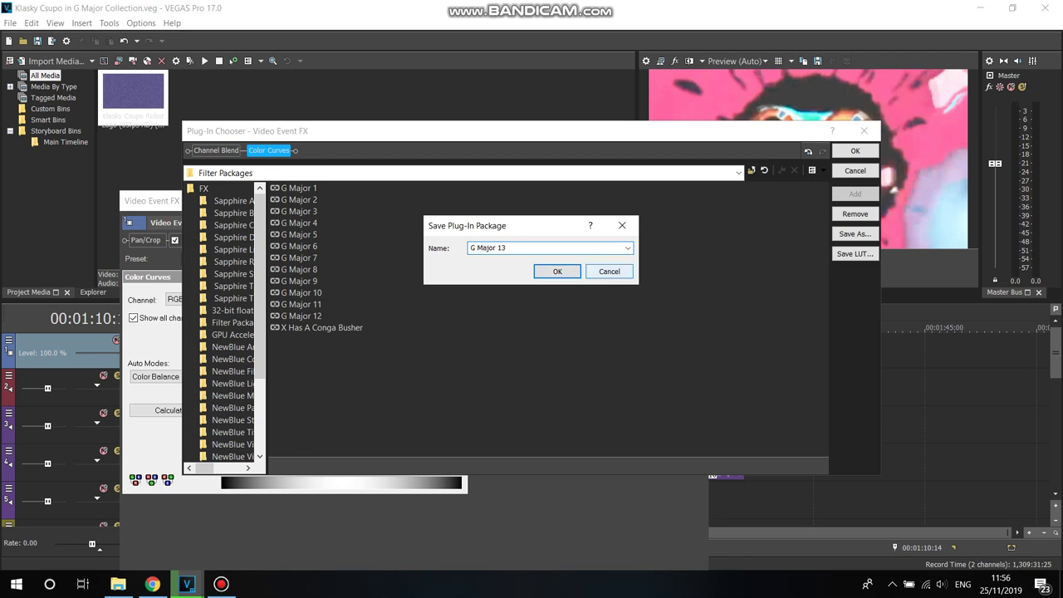
click(558, 271)
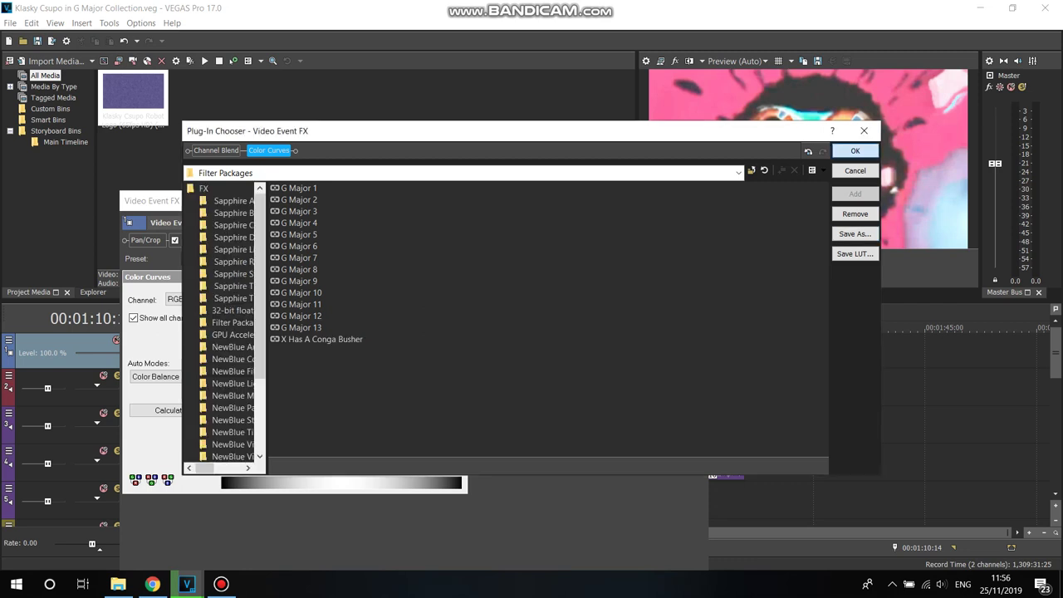
key(Return)
key(alt+Tab)
key(alt+Tab)
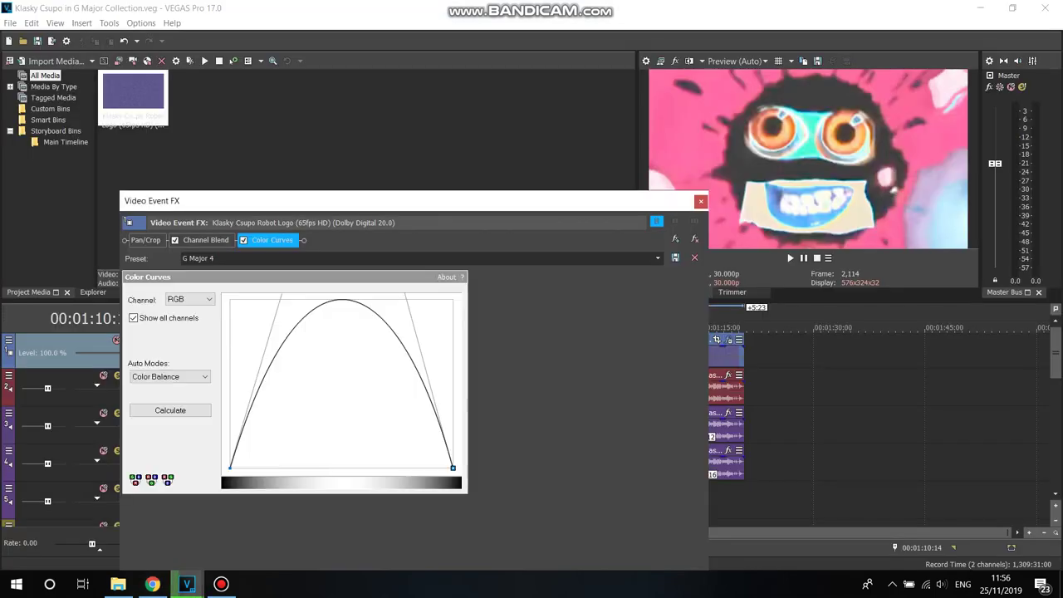
- Save the last clip's effect chain of Gradient Map and two Mirror effects as the plug-in package G Major 14
click(732, 327)
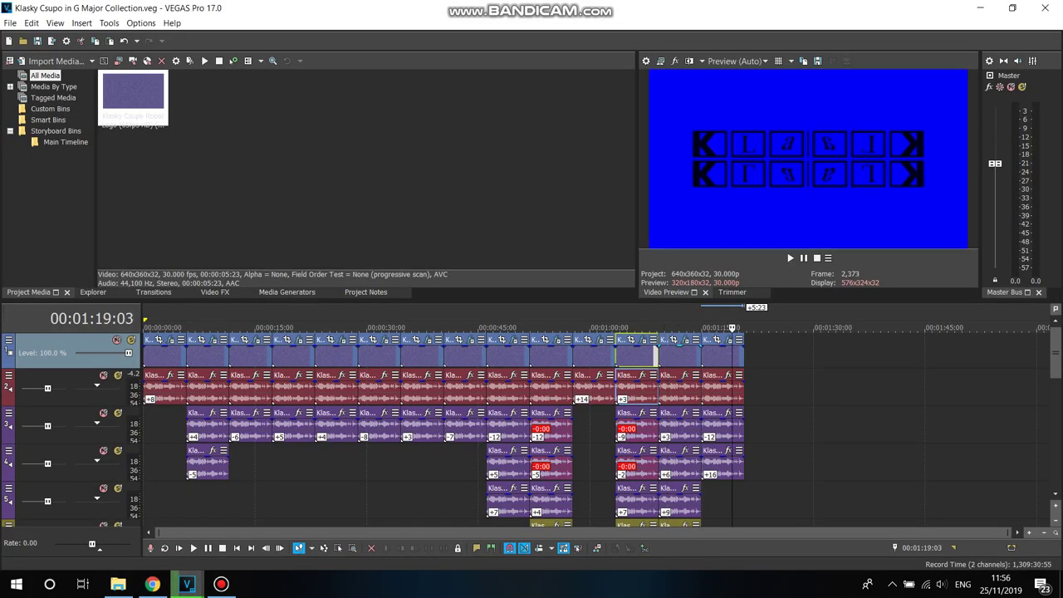
click(639, 340)
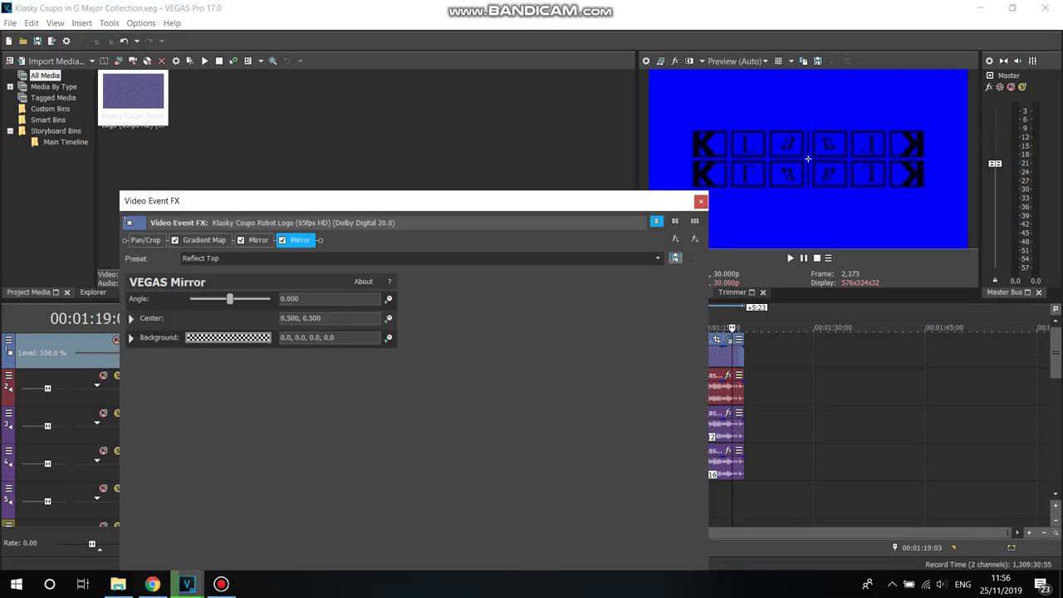
click(675, 239)
click(854, 233)
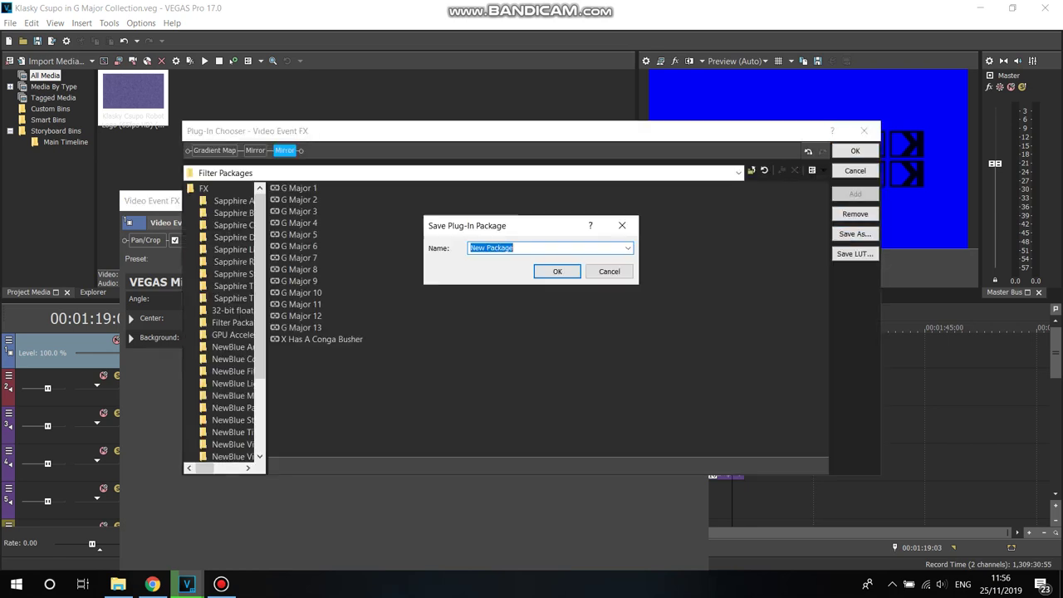
text(G m)
key(Return)
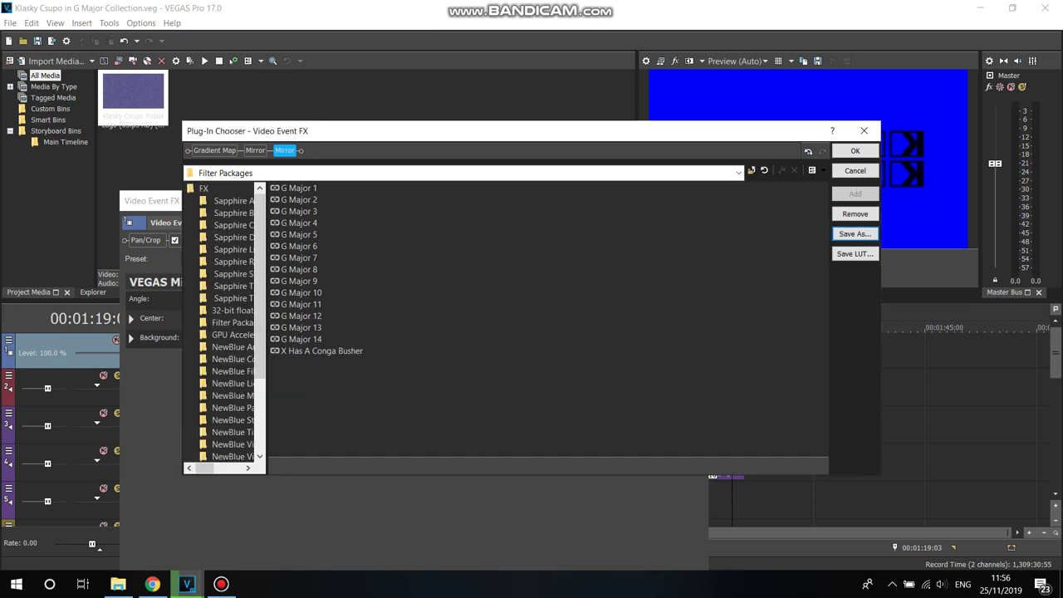
click(855, 150)
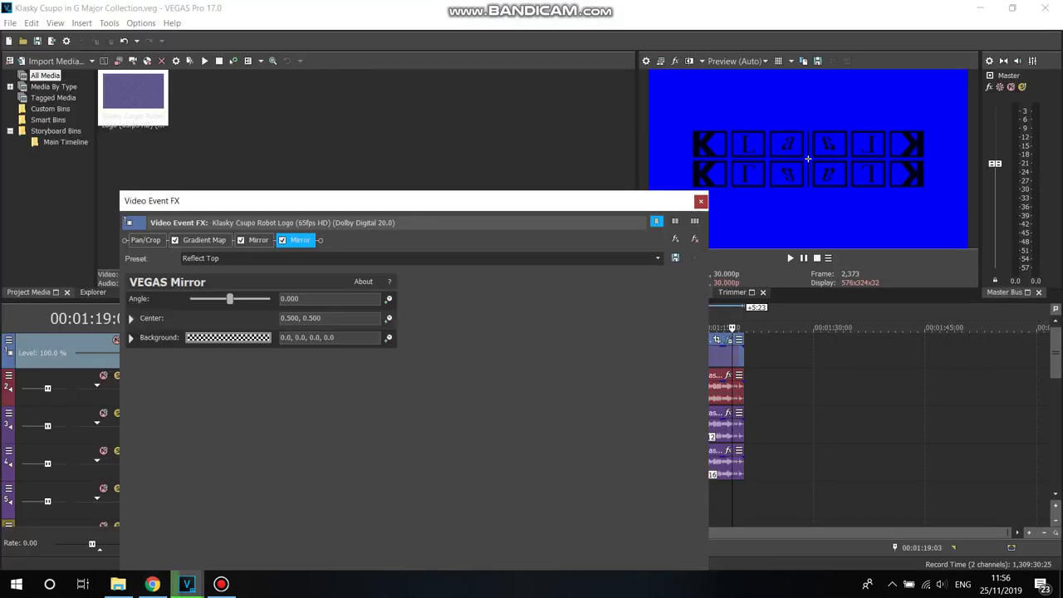
click(700, 201)
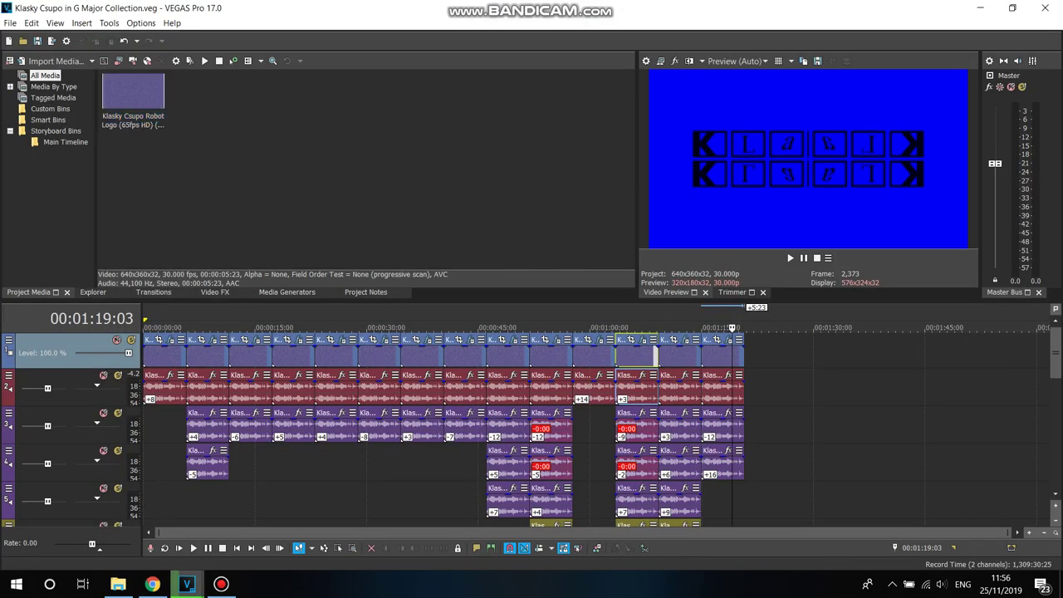
- Append the logo media after the last clip with a second copy of its audio on track 3, deleting the extra video track
drag(133, 96, 764, 425)
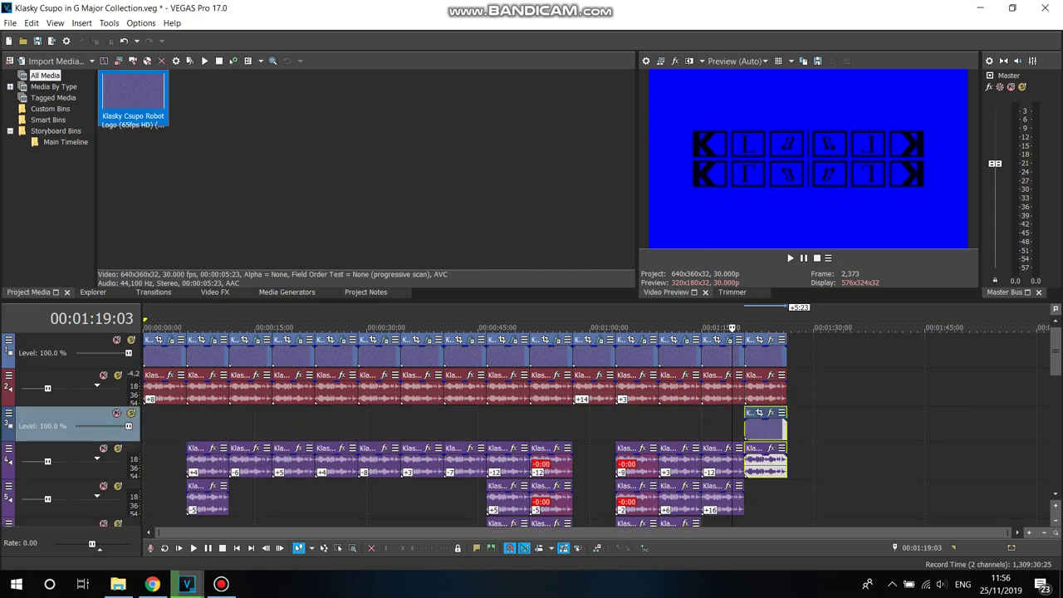
right_click(720, 412)
click(753, 300)
click(221, 584)
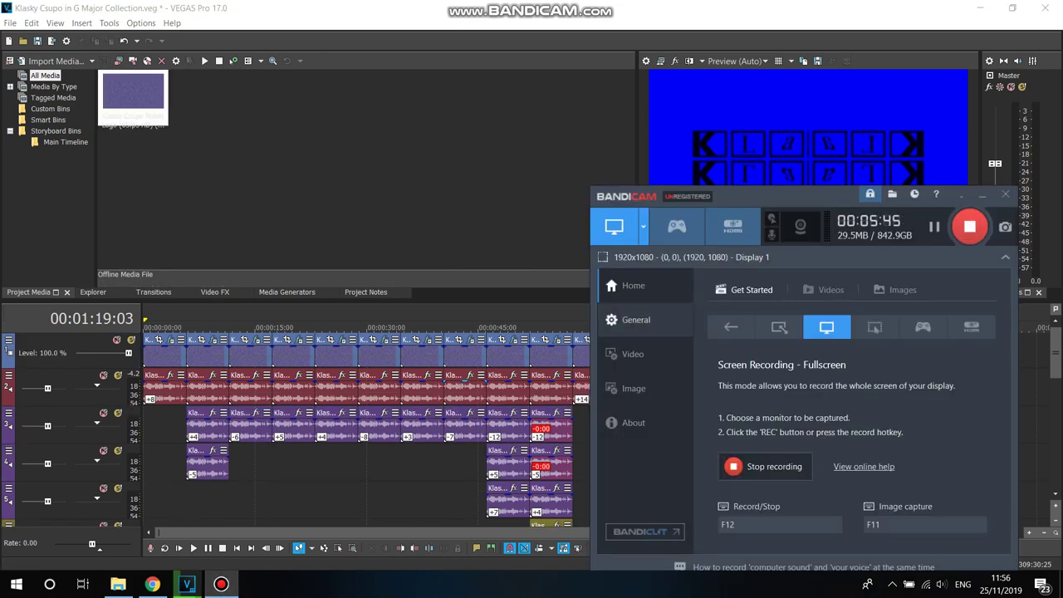
- Set the new clip's track 3 audio to Classic stretching with A17. Drums, unpitched (minimum echo) and a pitch change of 5
right_click(764, 423)
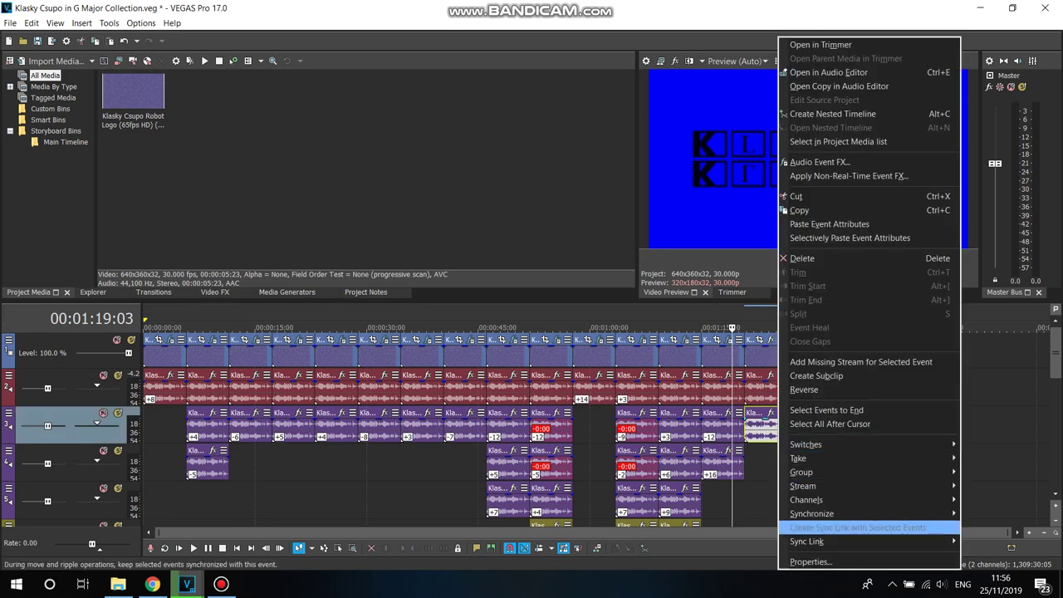
click(818, 562)
click(570, 238)
click(512, 268)
click(569, 257)
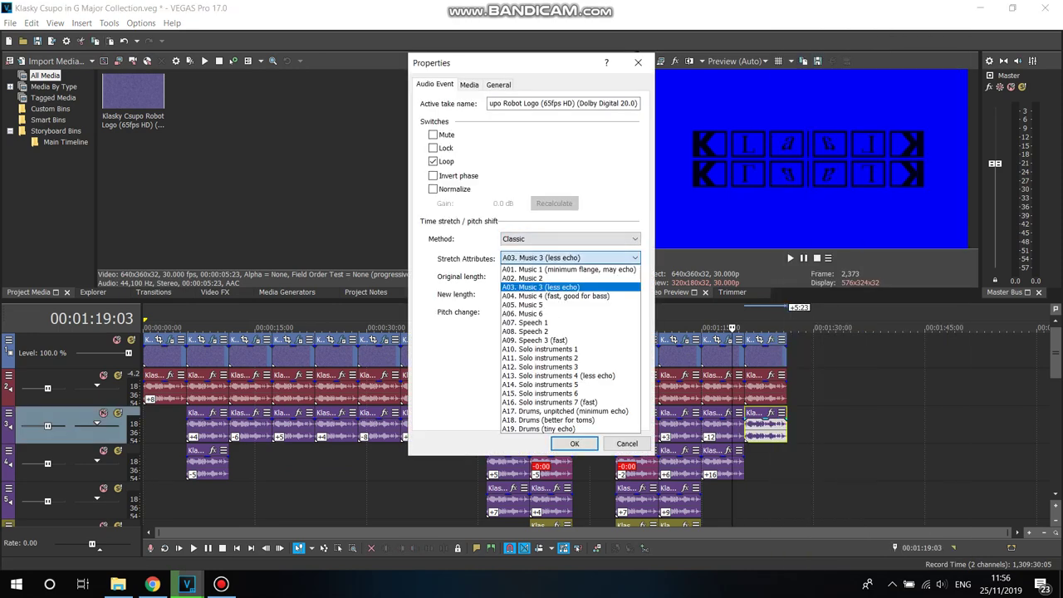
click(548, 411)
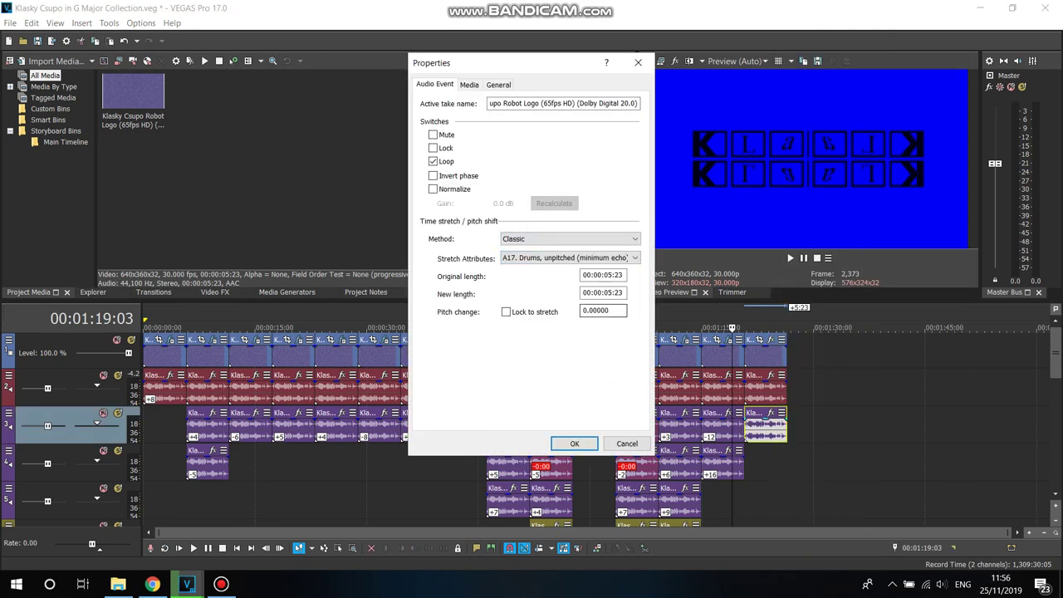
key(Return)
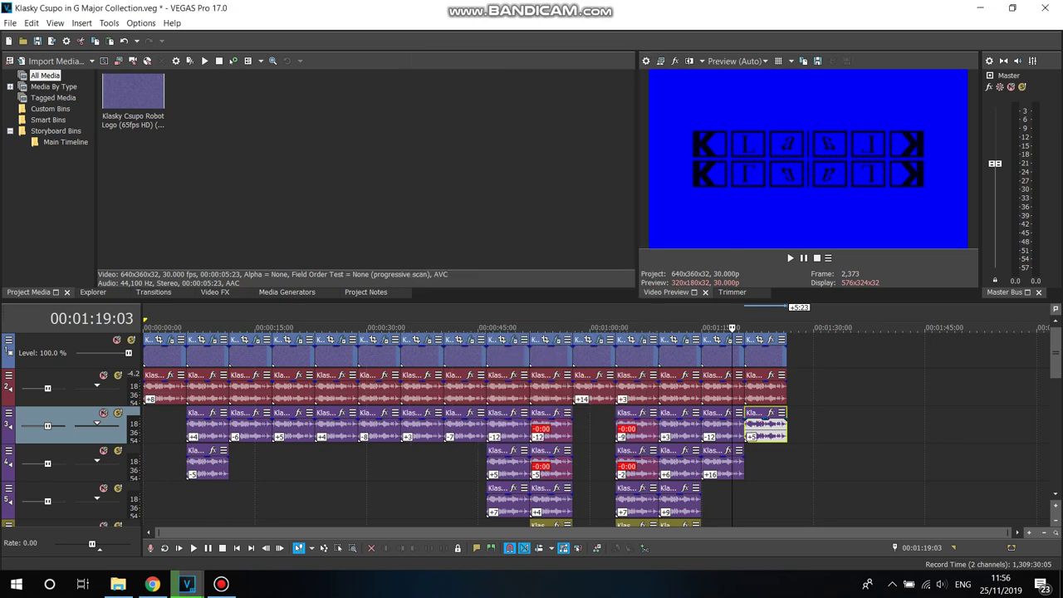
- Add ExpressFX Distortion with the [Sys] Mangle preset to the last clip's audio on track 3
click(770, 413)
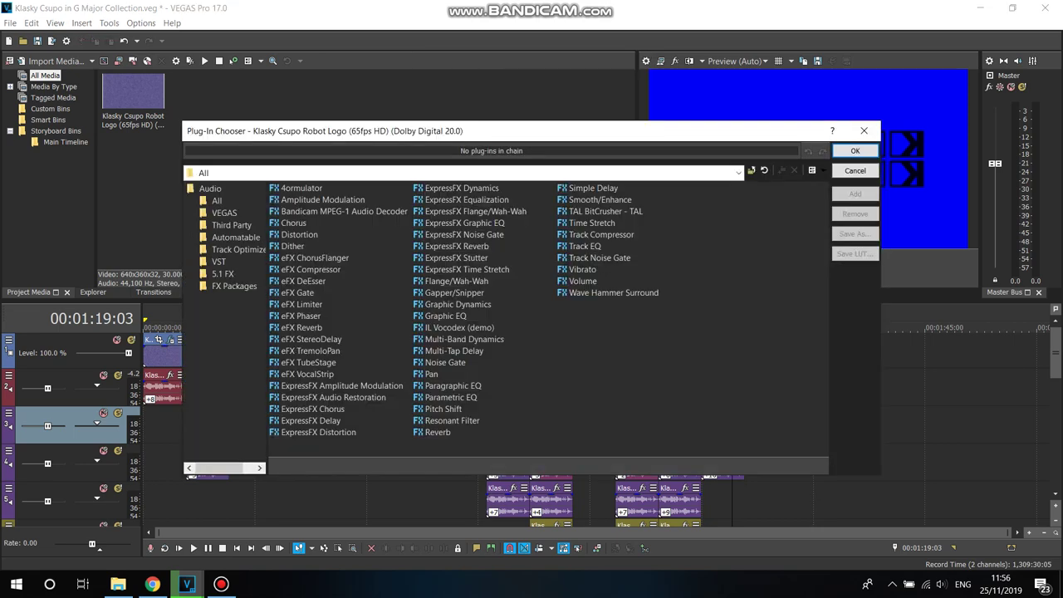
click(318, 431)
click(854, 194)
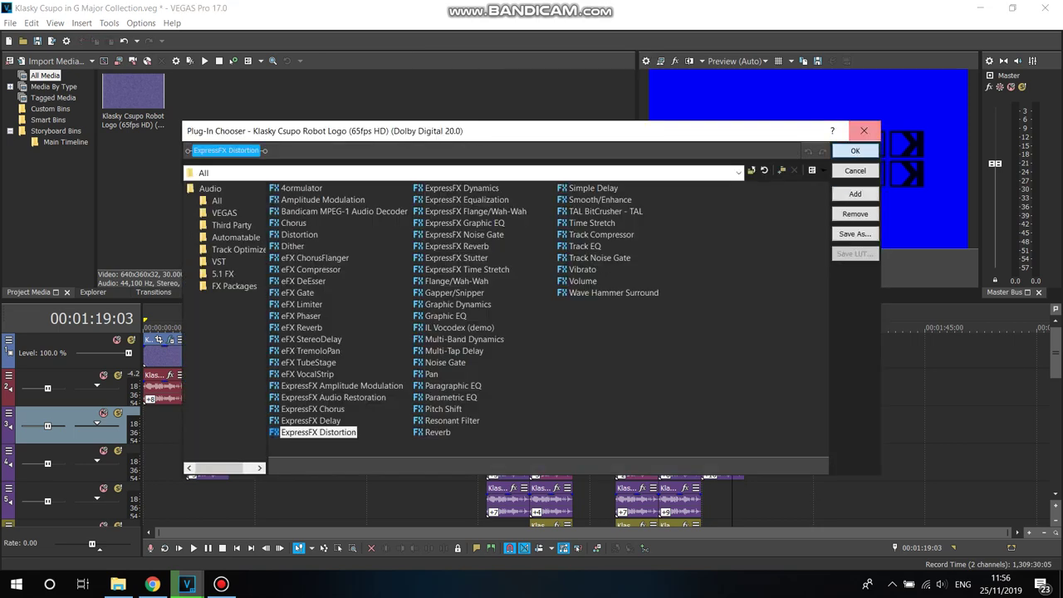
click(864, 130)
click(466, 140)
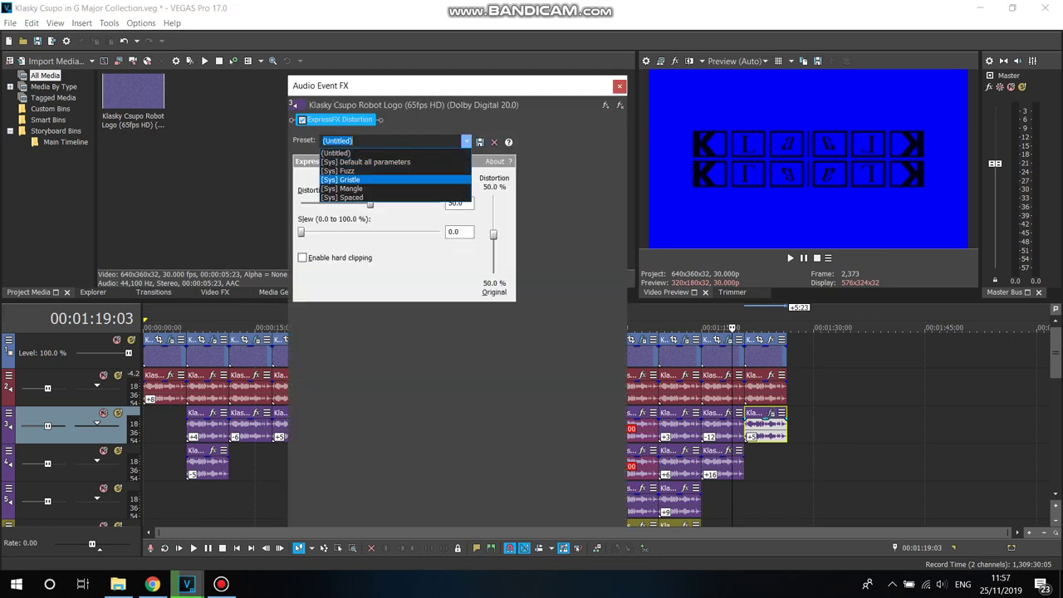
click(349, 190)
click(618, 86)
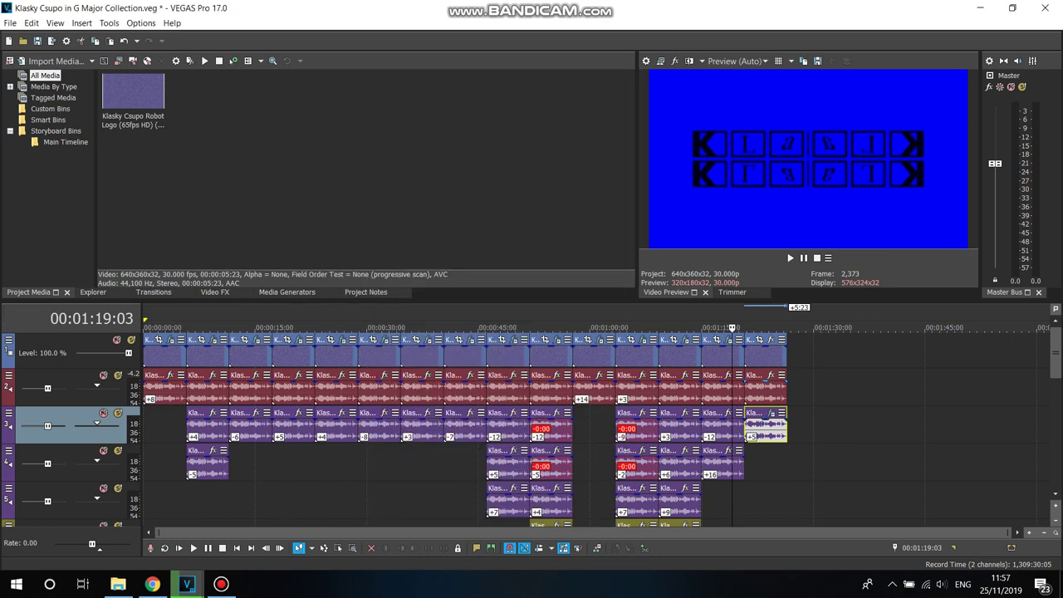
- Add ExpressFX Distortion with the [Sys] Mangle preset to the last clip's audio on track 2
click(771, 376)
click(318, 432)
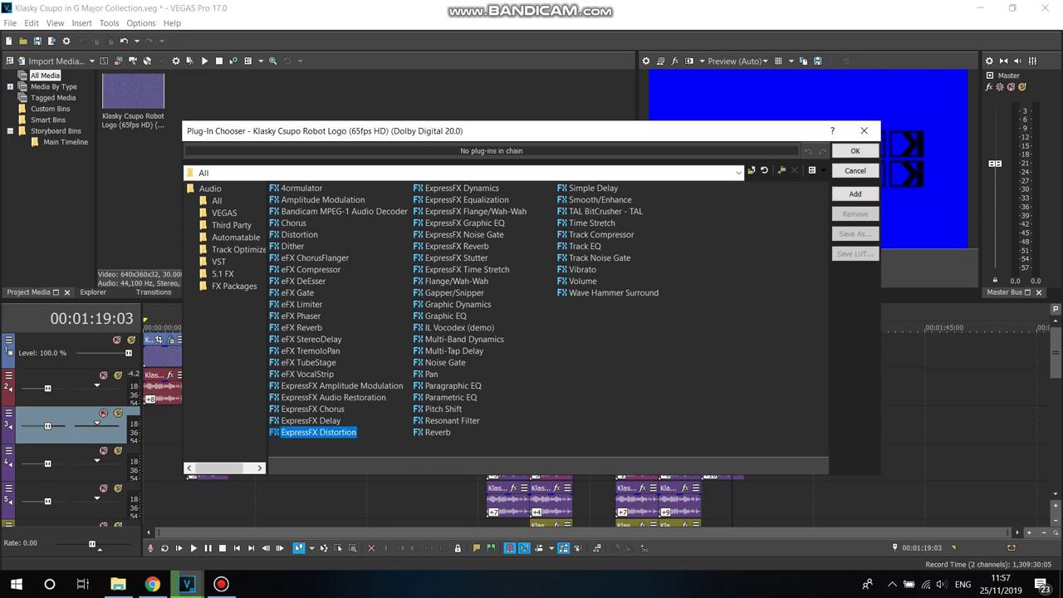
click(854, 193)
click(855, 150)
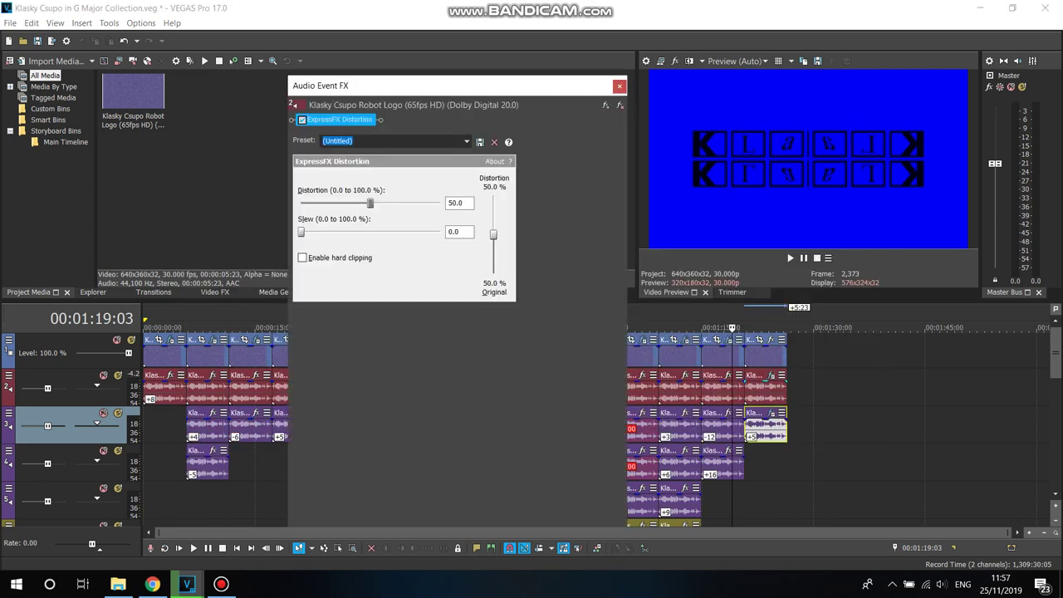
click(466, 140)
click(349, 190)
key(Escape)
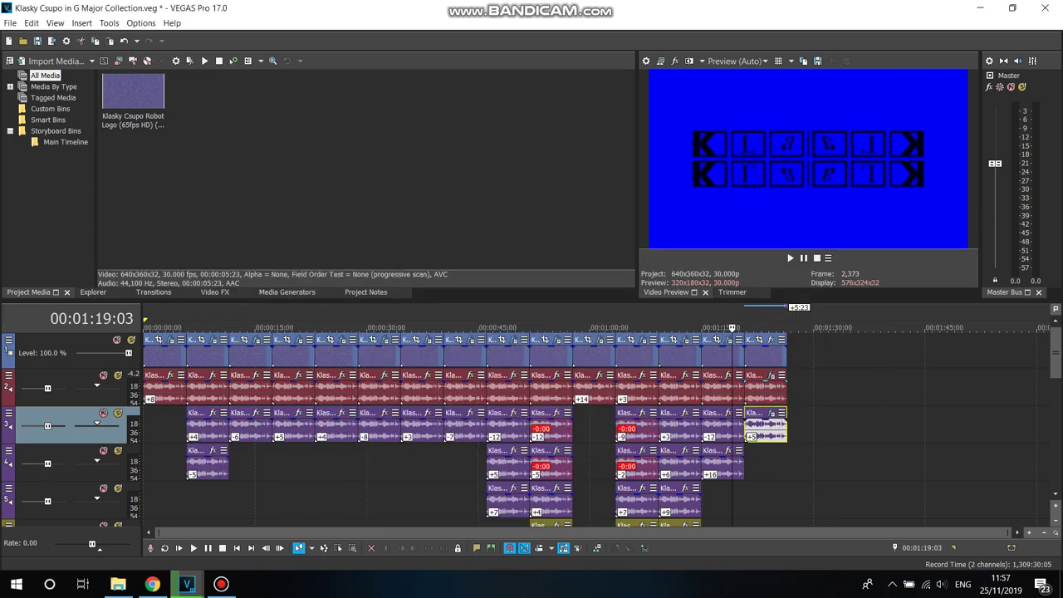
- Apply the Wave video effect with the Horizontal Only preset to the last clip on the video track
key(space)
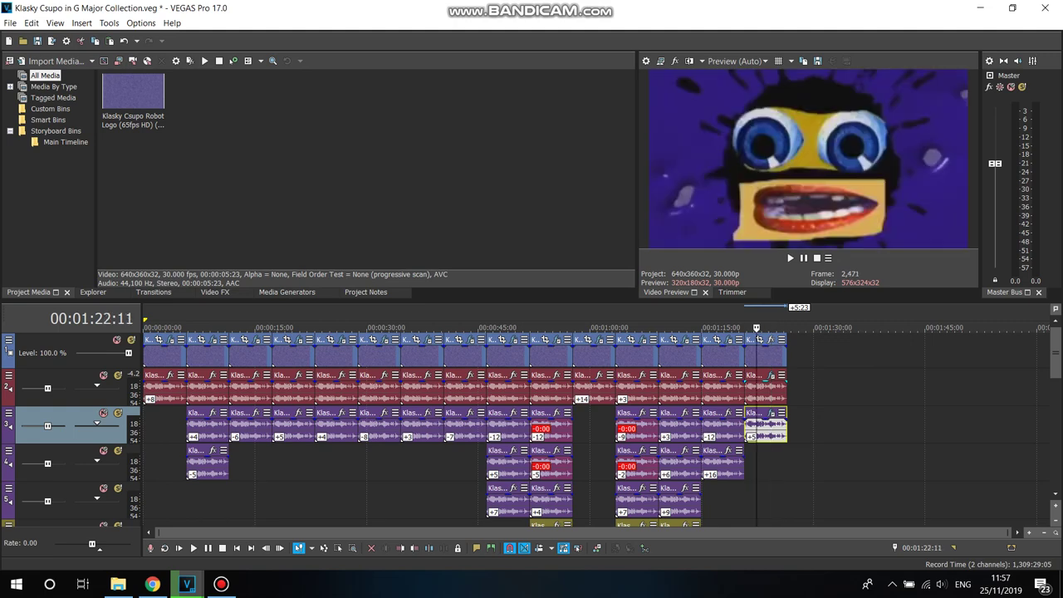
key(alt+8)
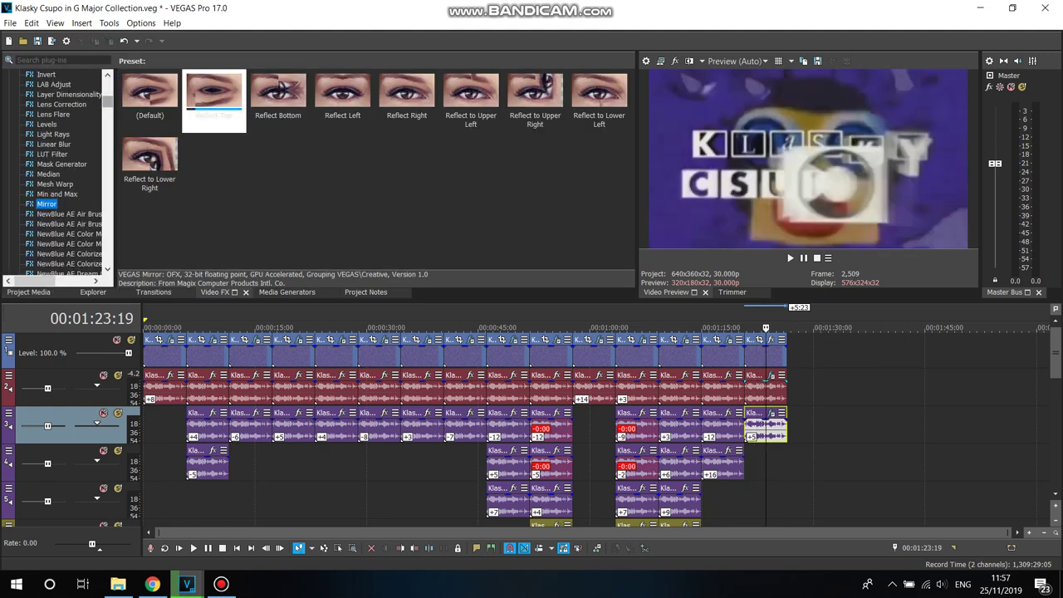
scroll(56, 170, down, 15)
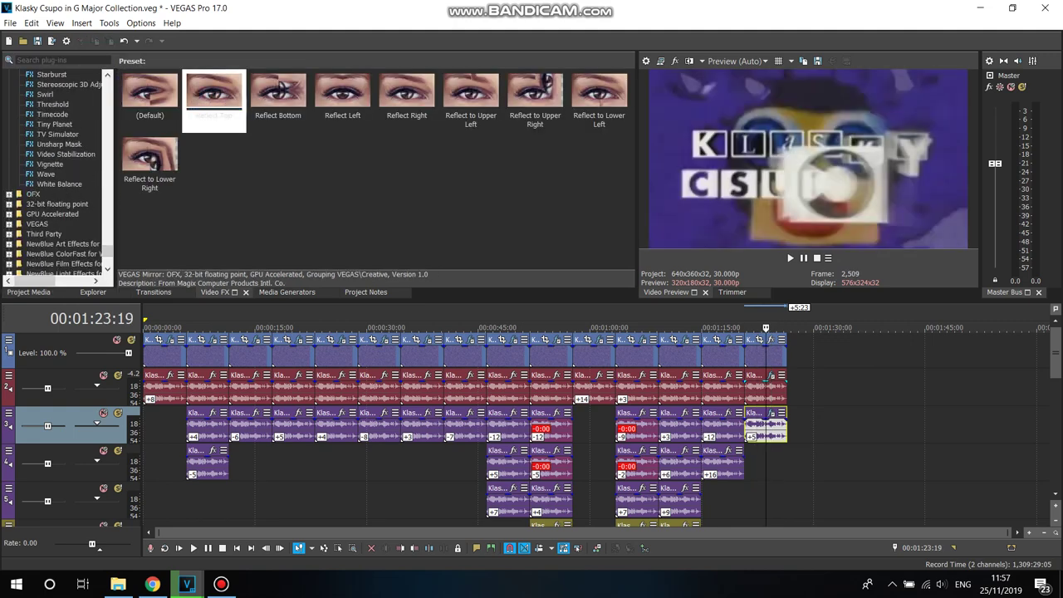
click(58, 184)
click(46, 174)
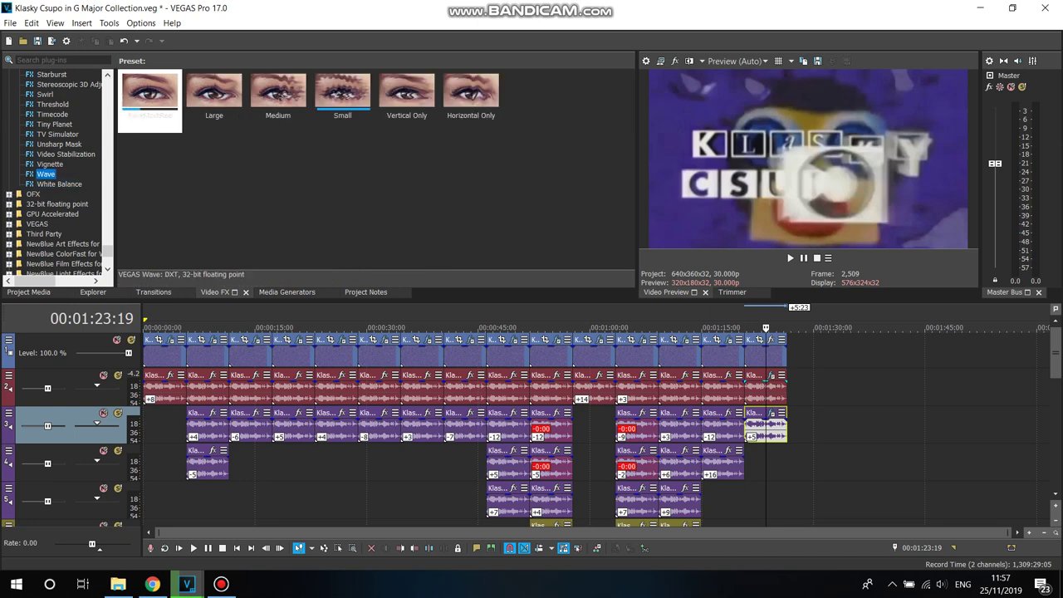
click(470, 91)
drag(471, 91, 765, 352)
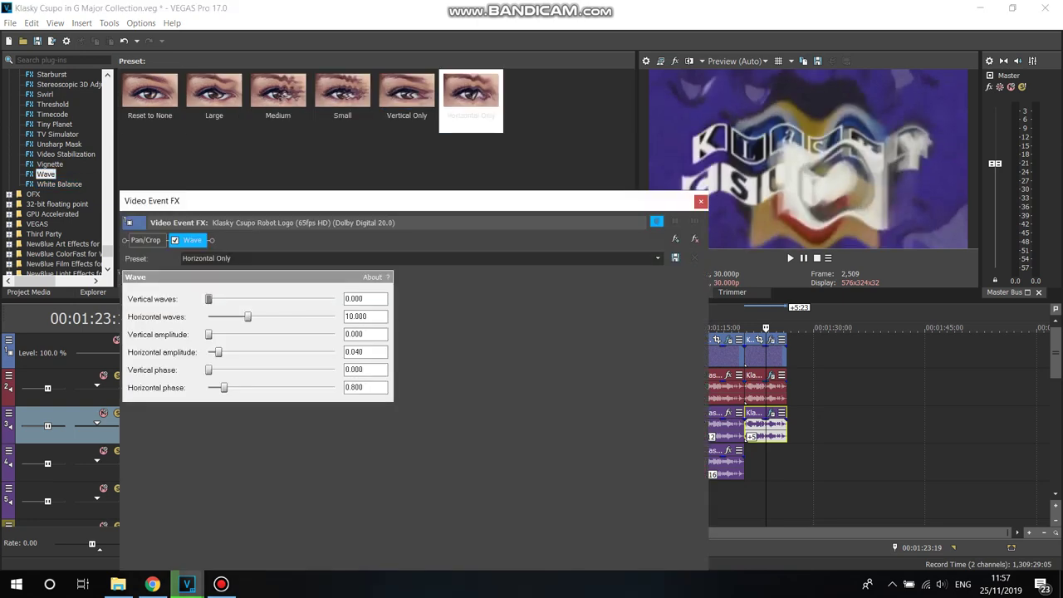
- Save the last clip's Wave effect chain as the plug-in package G Major 15 and close its effect settings
click(656, 221)
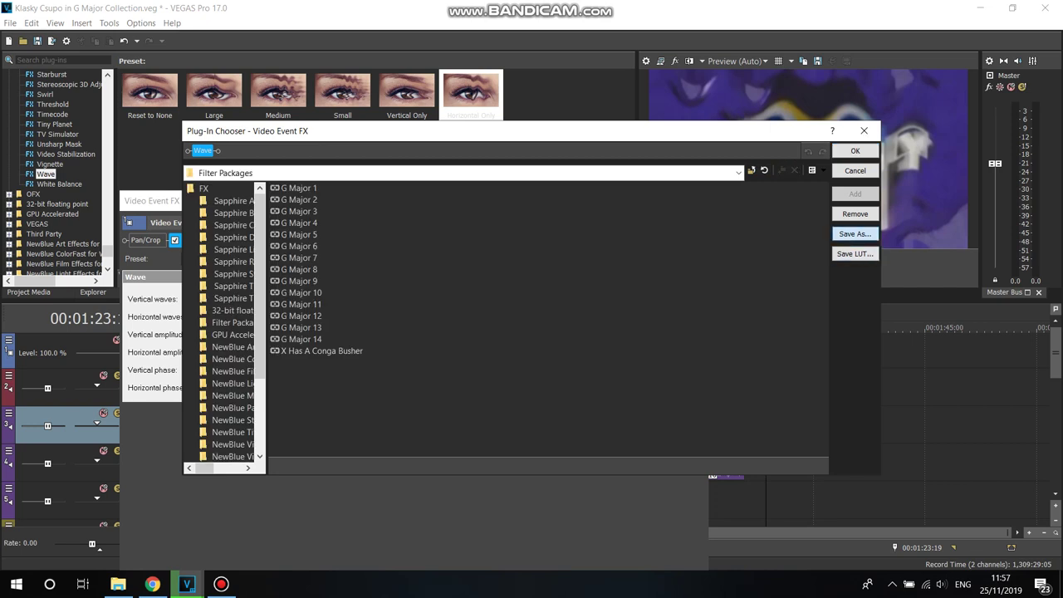
click(854, 234)
text(G Major 15)
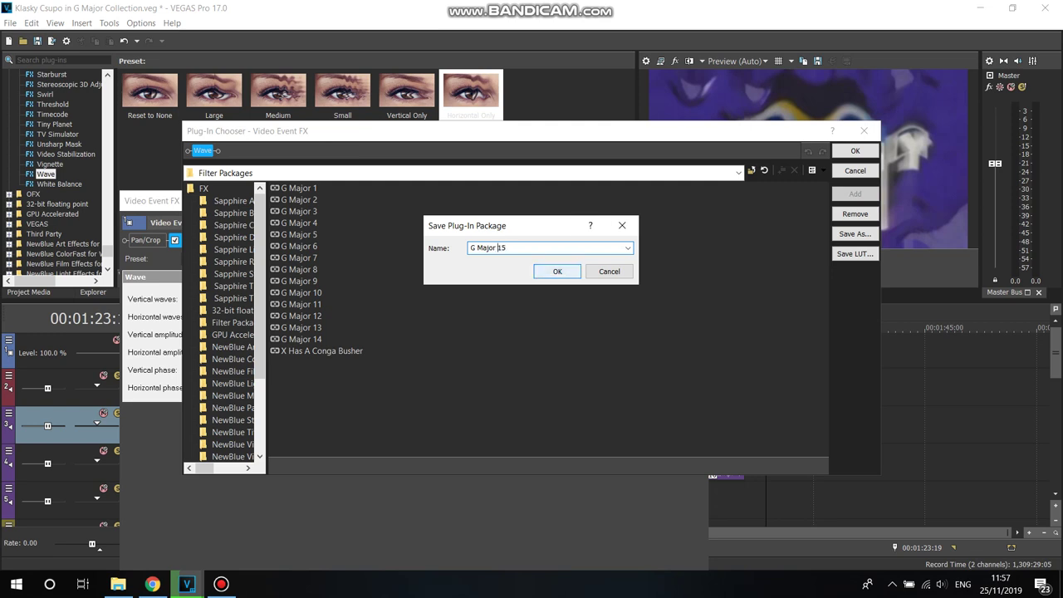
key(Return)
click(854, 150)
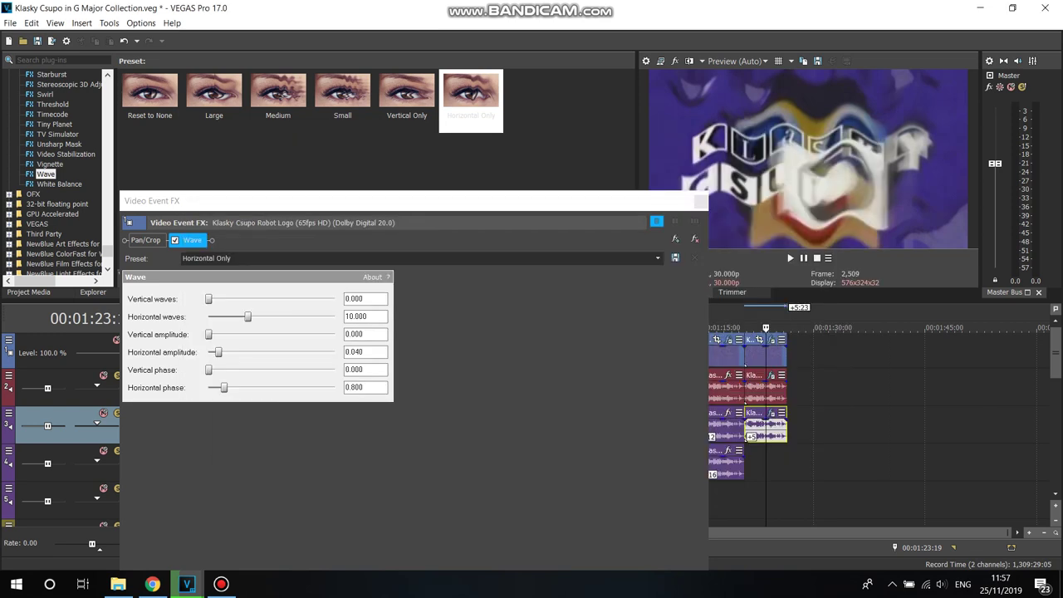
click(221, 584)
click(221, 584)
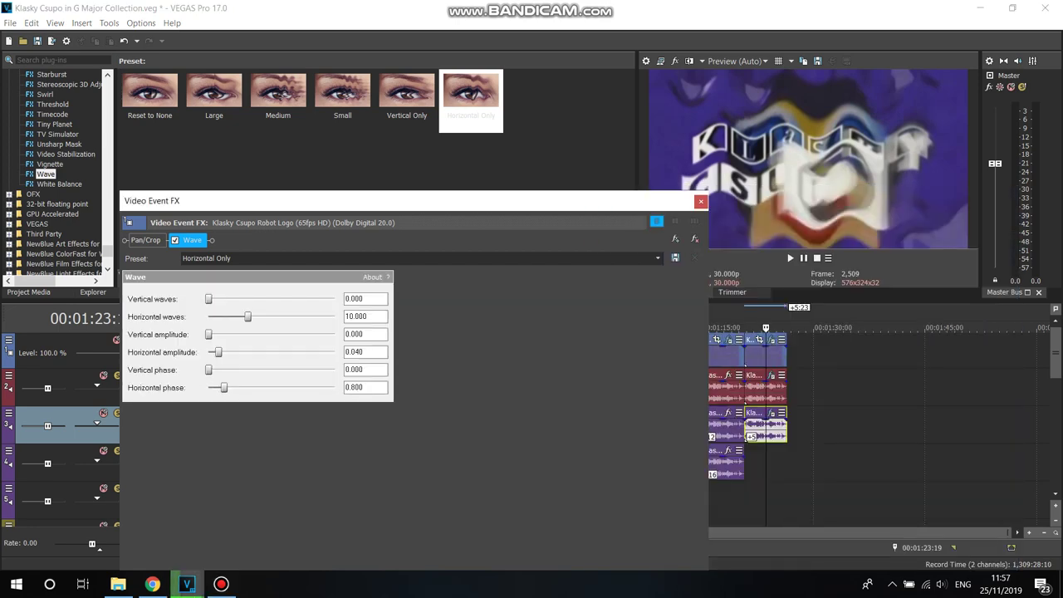
key(Escape)
- Play the collection starting from the clip at 00:00:57:20
key(ctrl+Home)
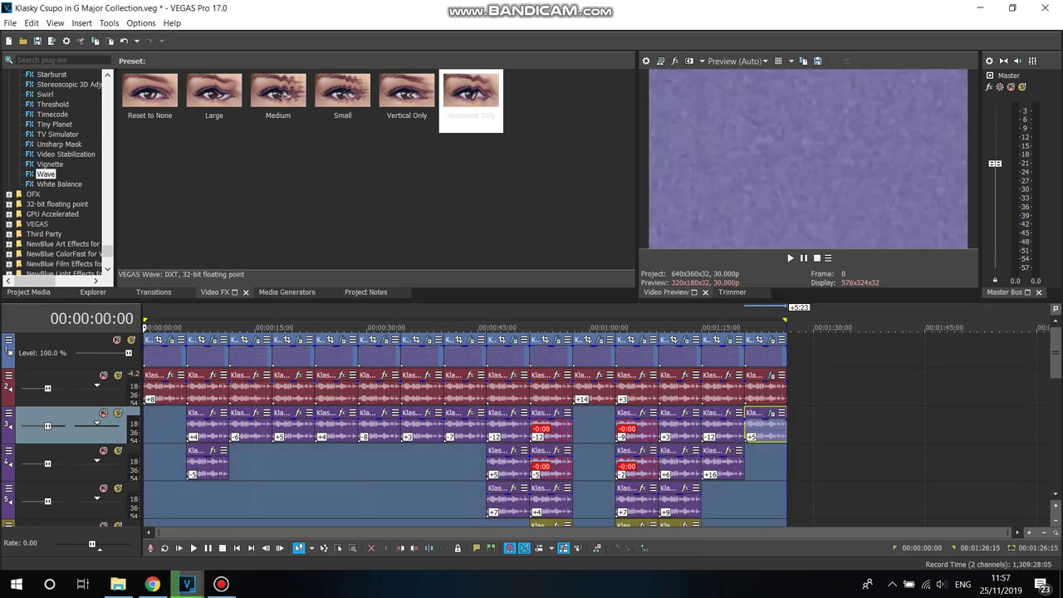
click(581, 424)
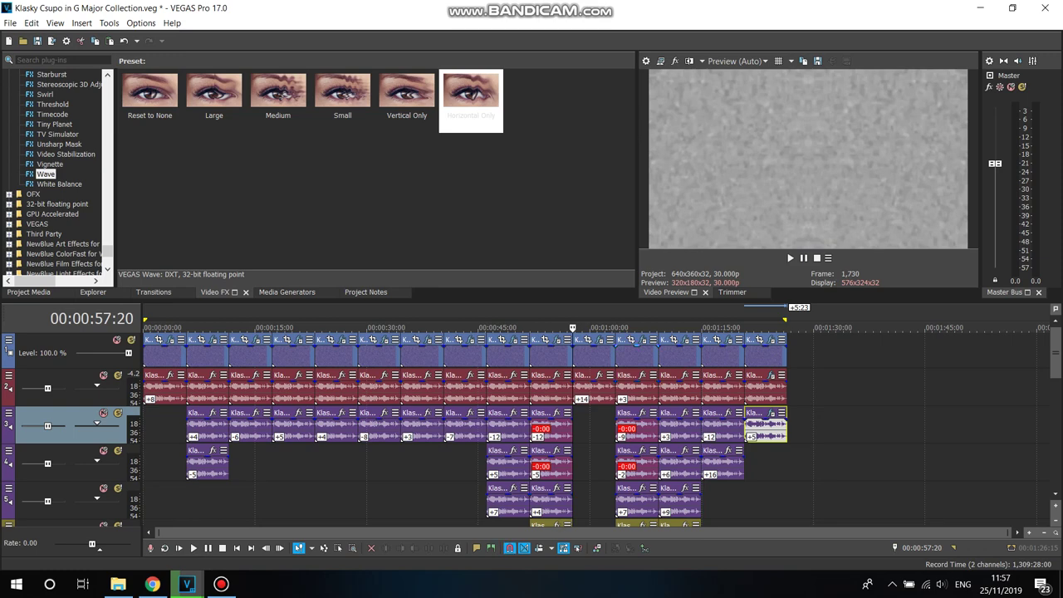
key(space)
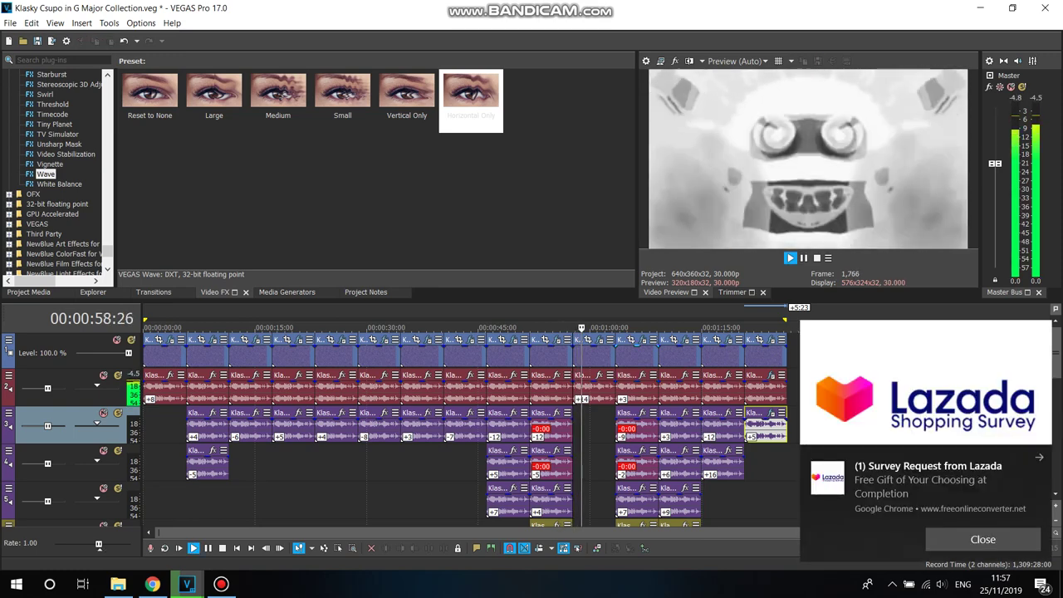
key(alt+Tab)
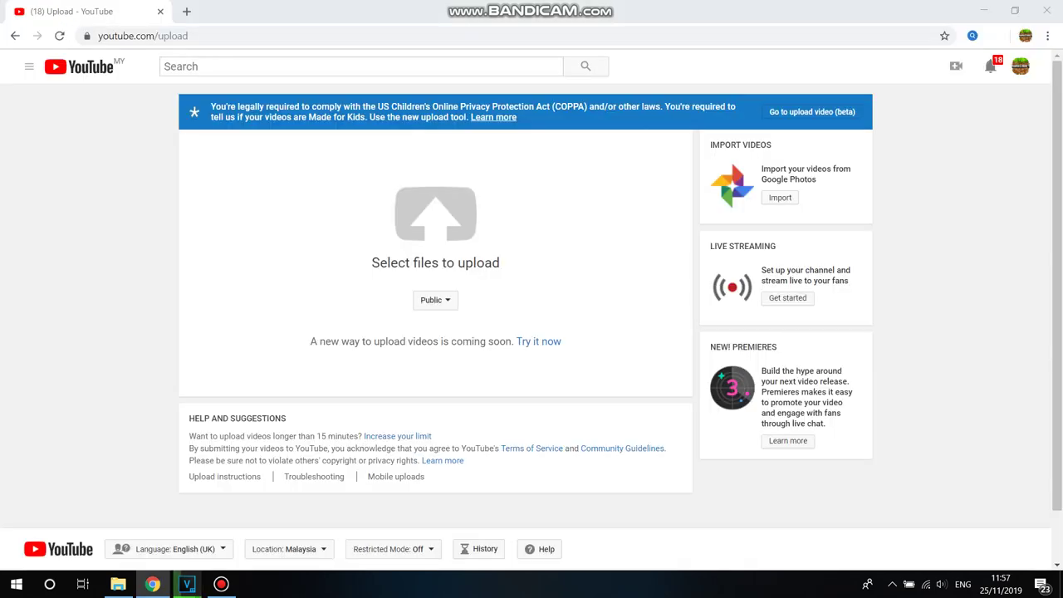
key(ctrl+w)
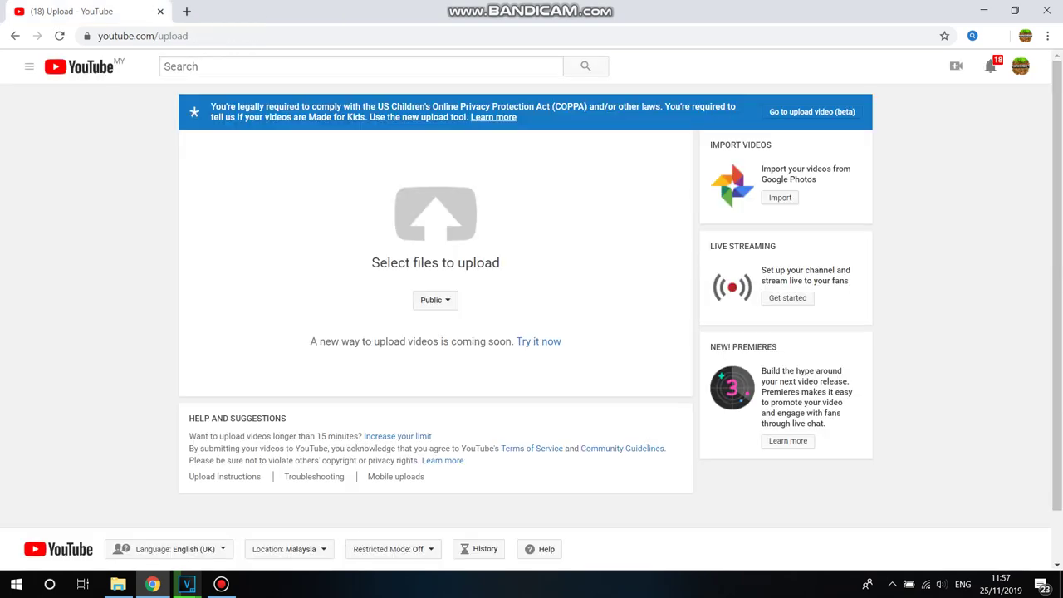
mouse_move(187, 584)
click(274, 513)
key(Return)
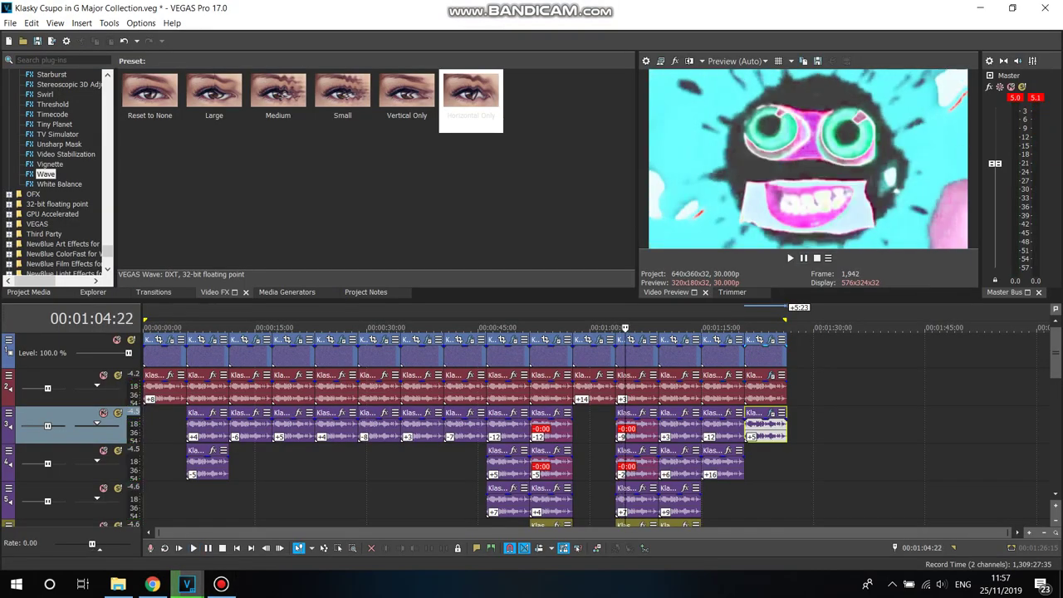
- Review the last five logo variations by playing from the clip at 00:00:57:20 through to the timeline's end
click(573, 328)
key(space)
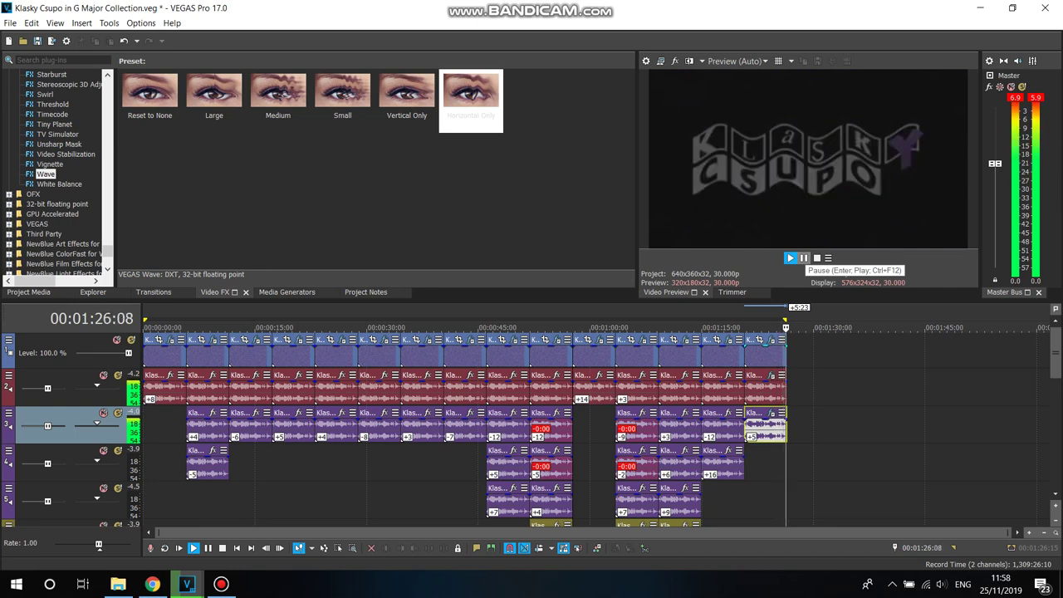
click(221, 583)
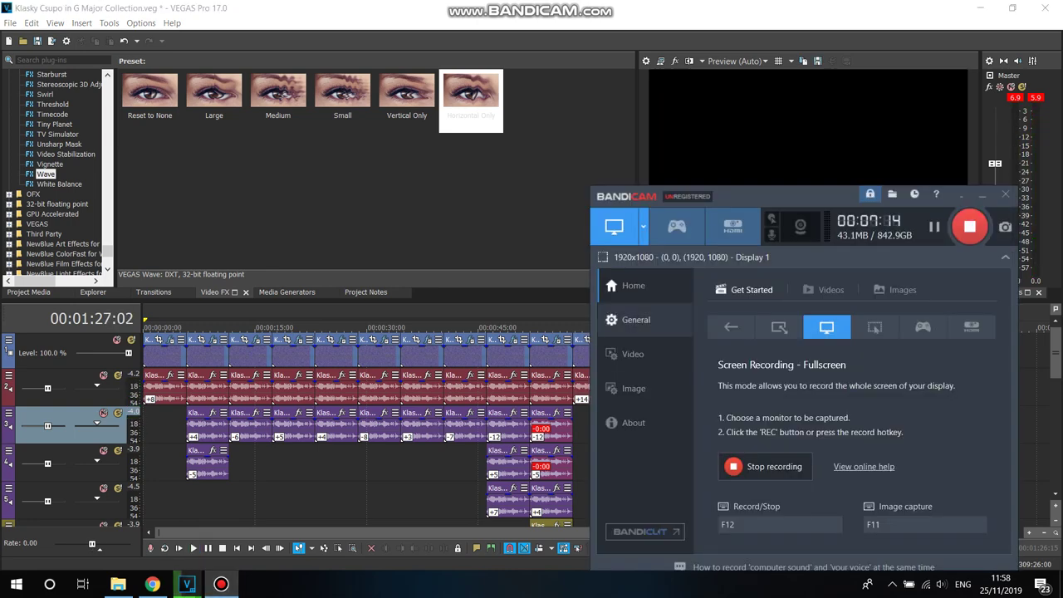